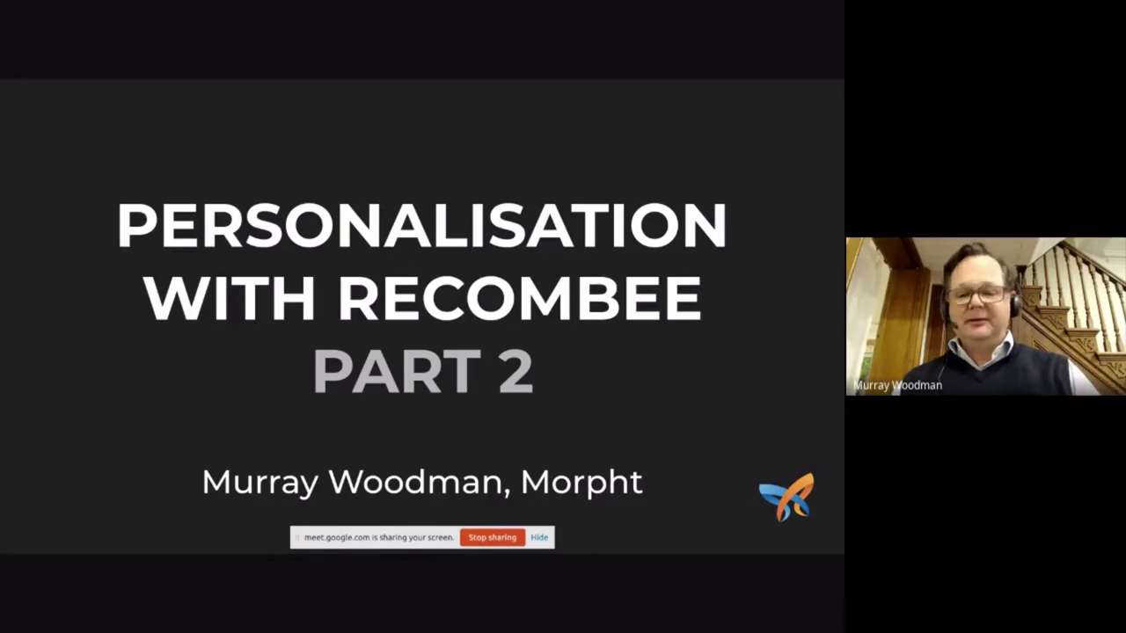
# Advance from the Part 2 title slide to the 'Content management is a solved problem' slide.
pyautogui.press('Right')
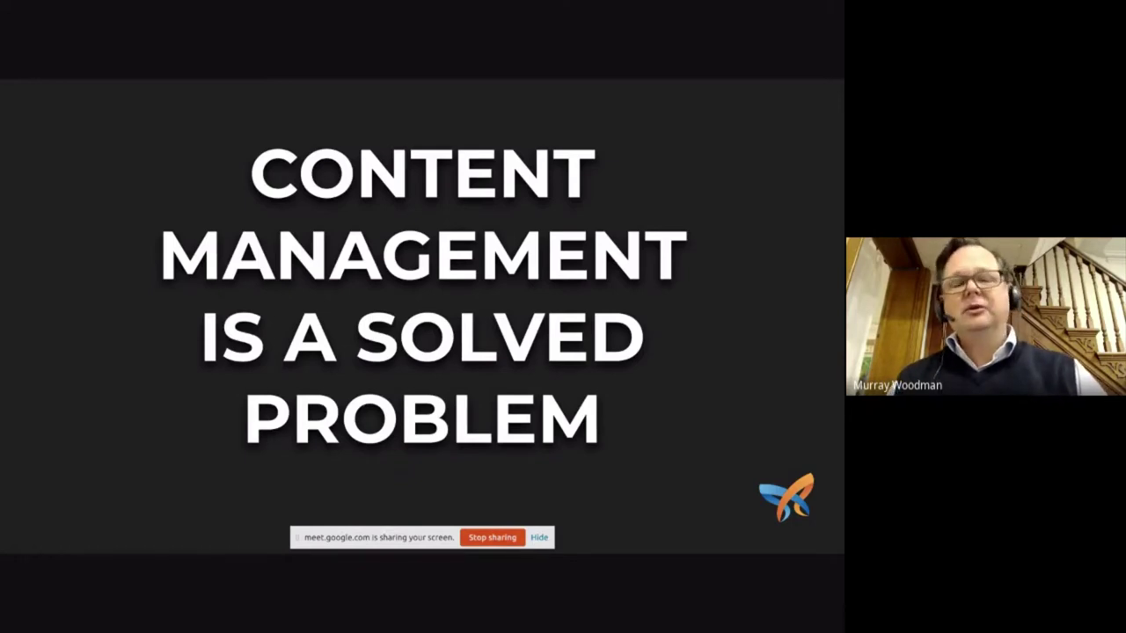
# Advance the deck to the Drupal's strengths slide on the way to Challenges.
pyautogui.press('Right')
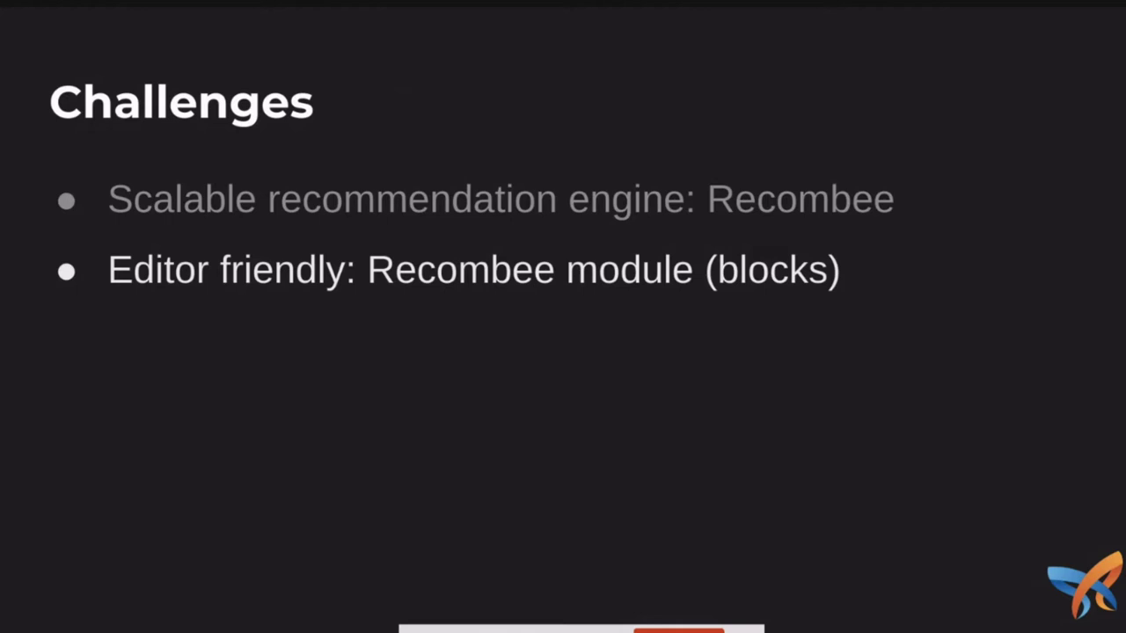
# Reveal the Search API Recombee integration and JSON Template module points on the Challenges slide.
pyautogui.press('Right')
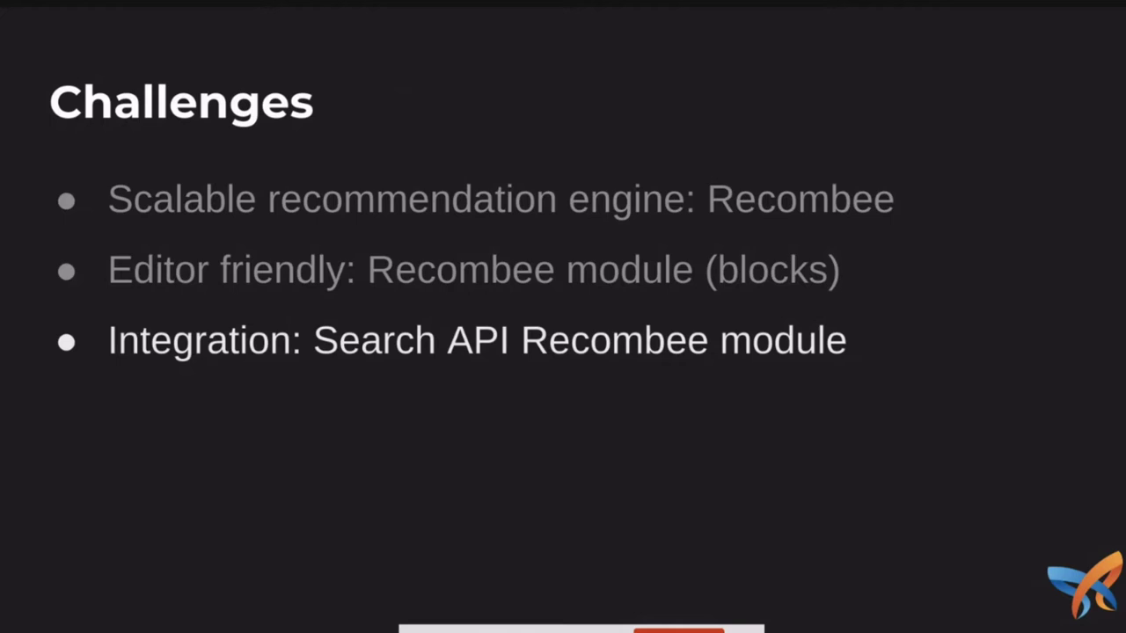
pyautogui.press('Right')
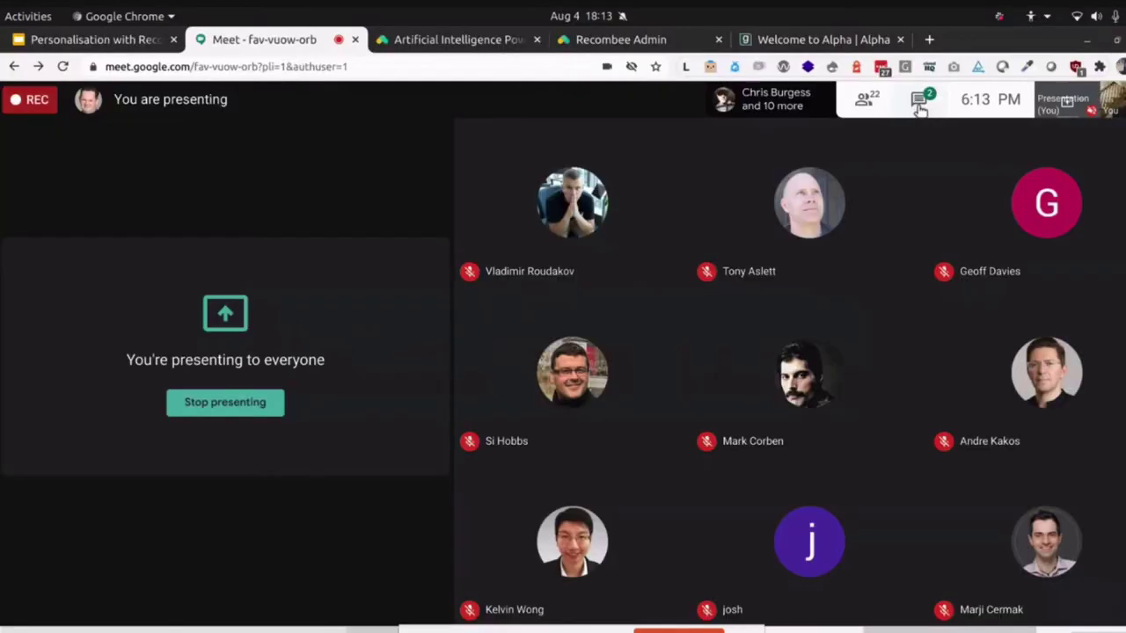
# Show the alphabet-prod KPI dashboard in Recombee Admin, then switch to the recombee.com homepage.
pyautogui.click(616, 40)
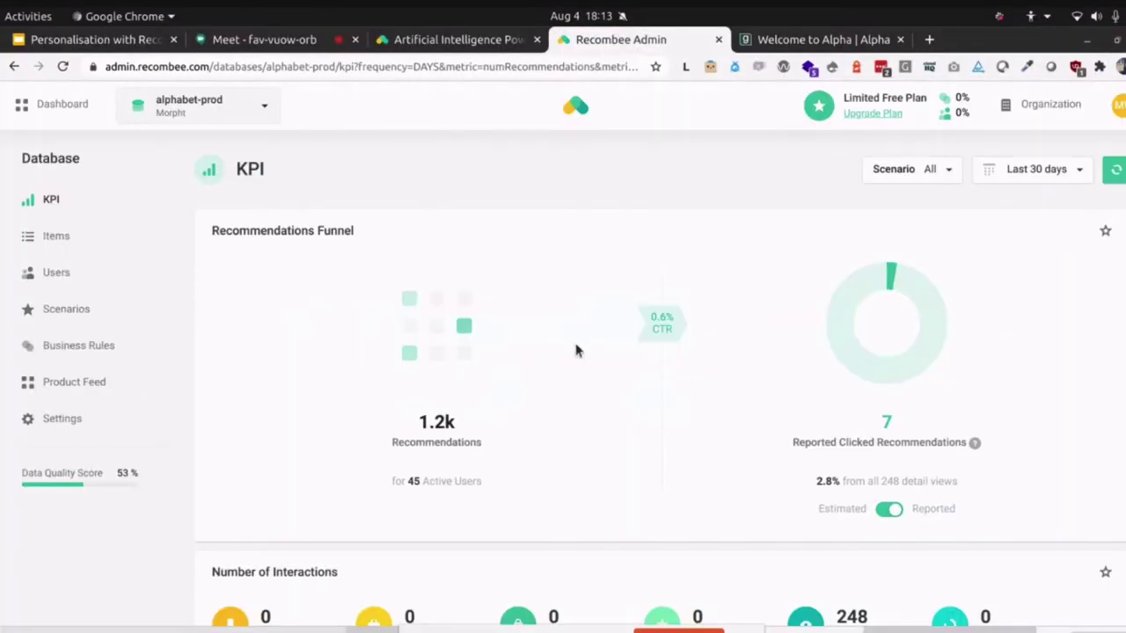
pyautogui.click(416, 41)
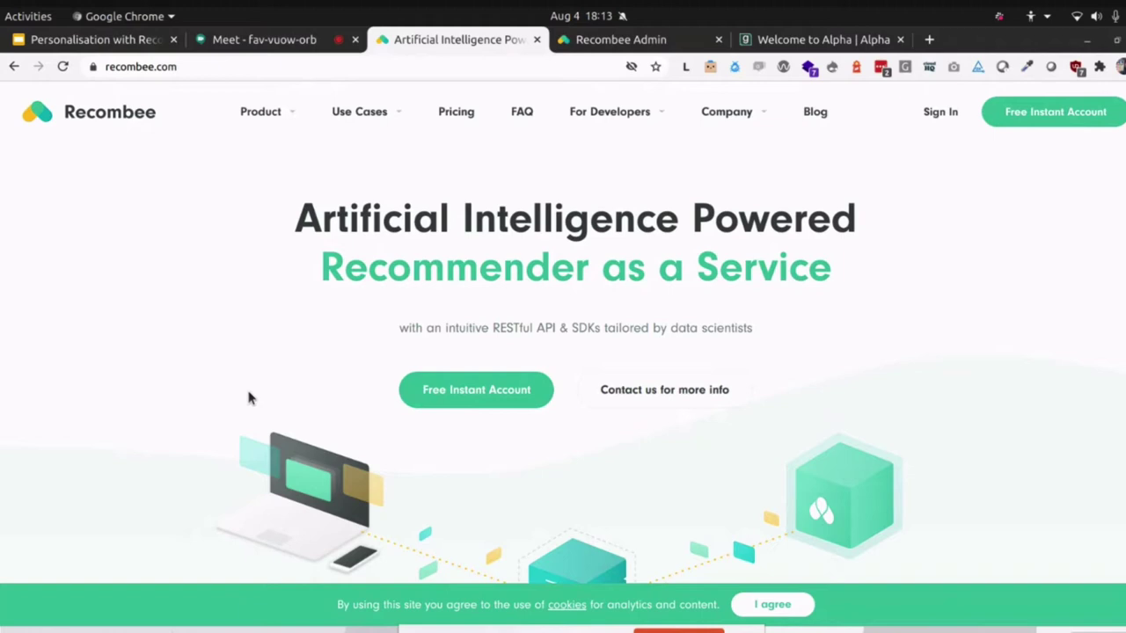
pyautogui.scroll(-2, 248, 399)
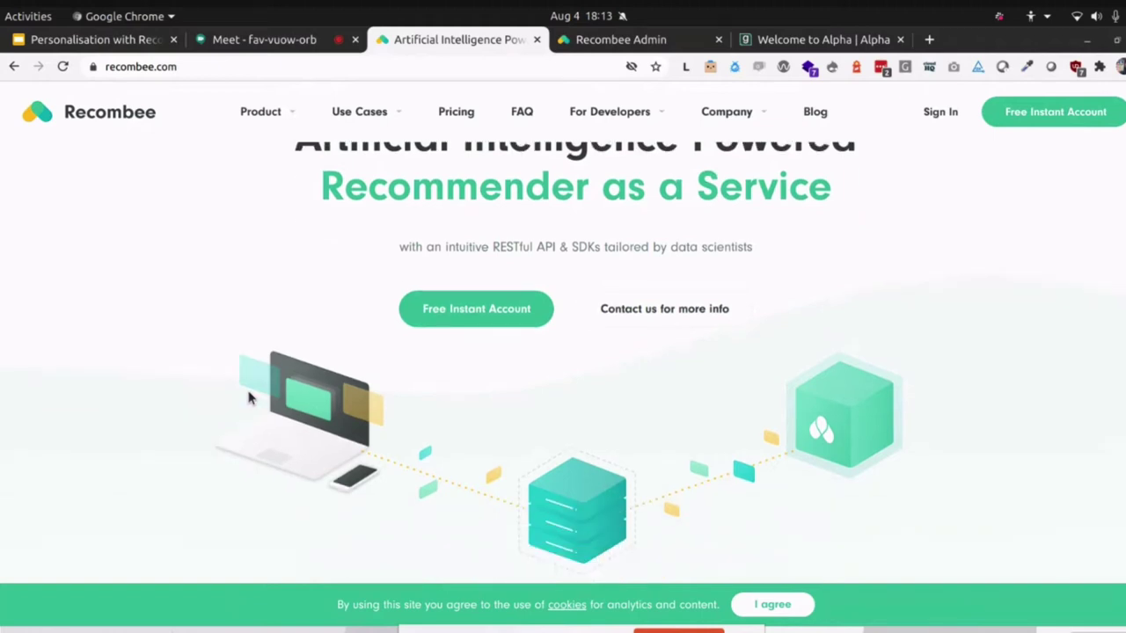
pyautogui.scroll(-4, 248, 399)
pyautogui.scroll(-10, 248, 398)
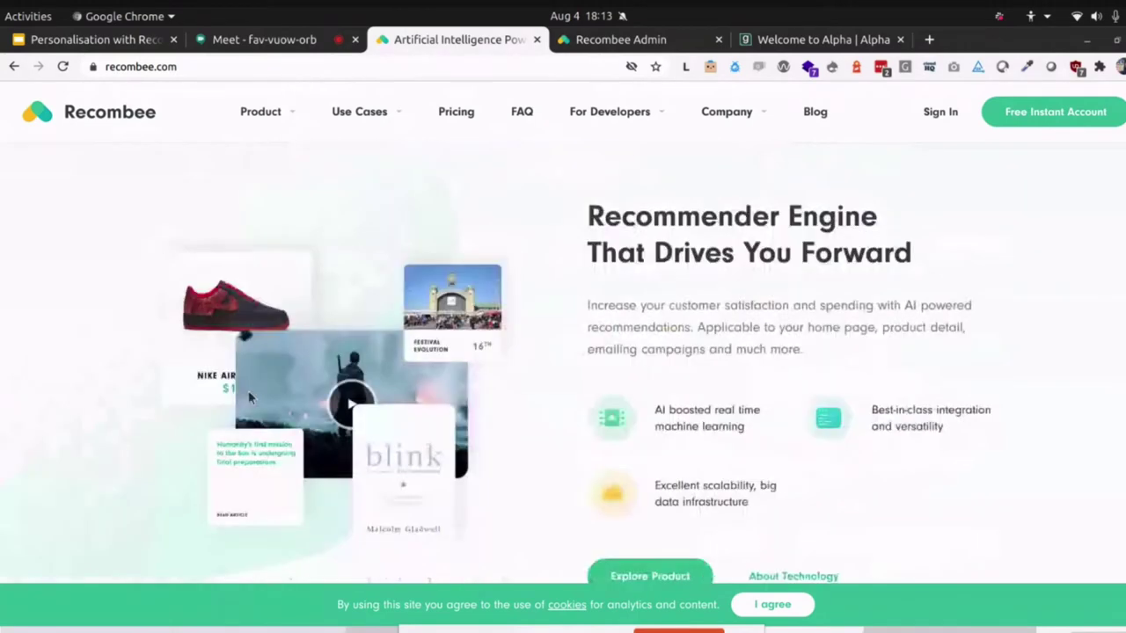
pyautogui.scroll(-10, 248, 399)
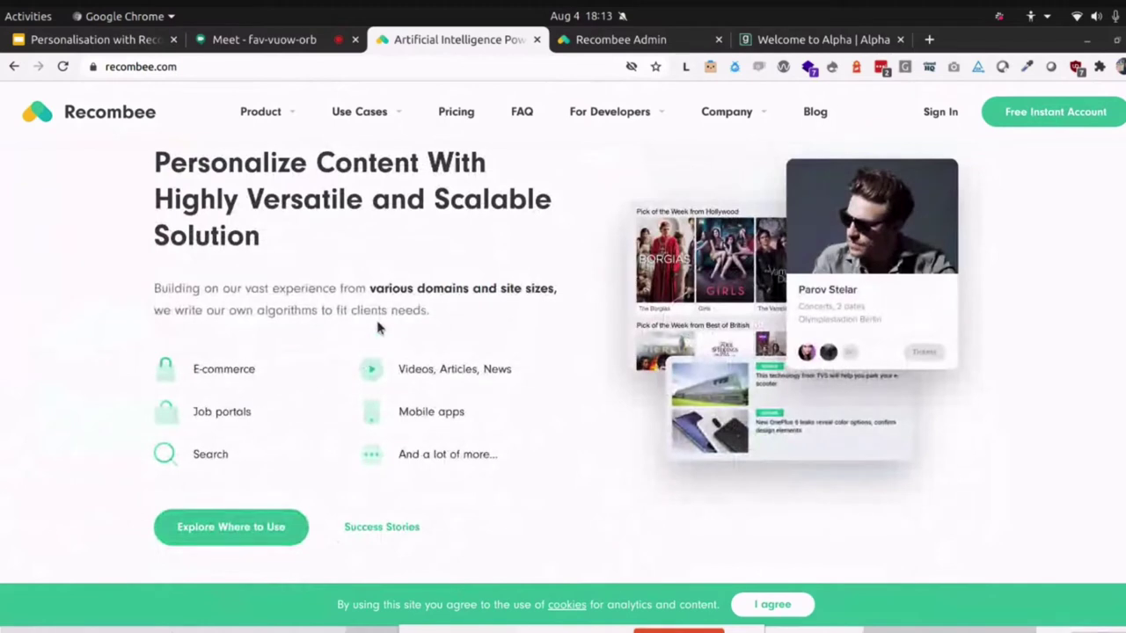
pyautogui.moveTo(417, 290); pyautogui.dragTo(462, 290)
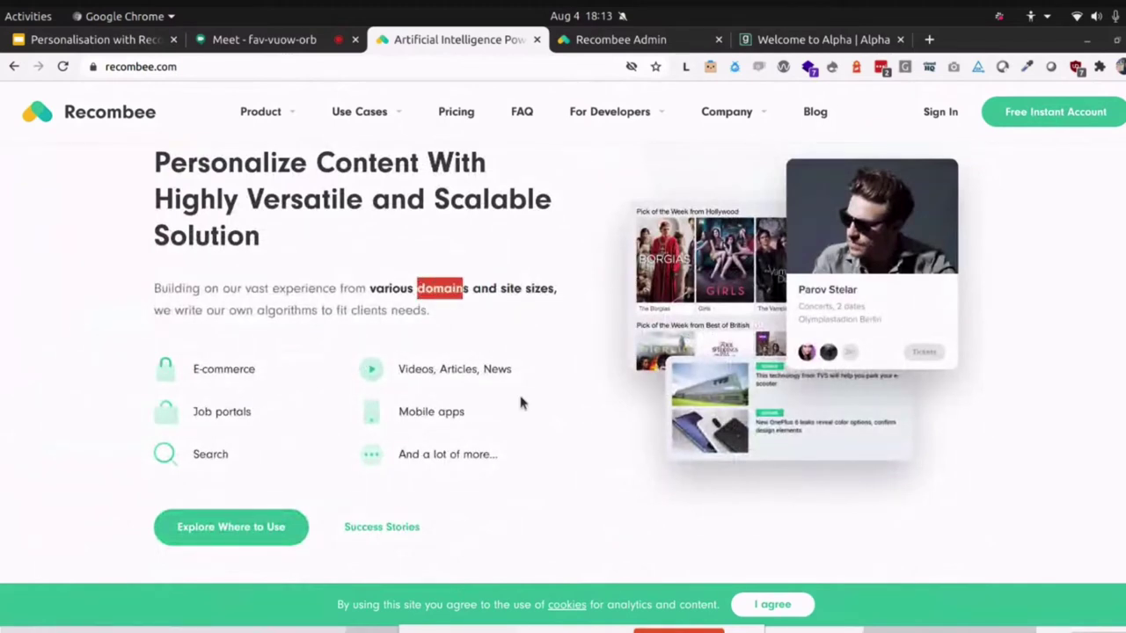
pyautogui.moveTo(513, 371); pyautogui.dragTo(399, 373)
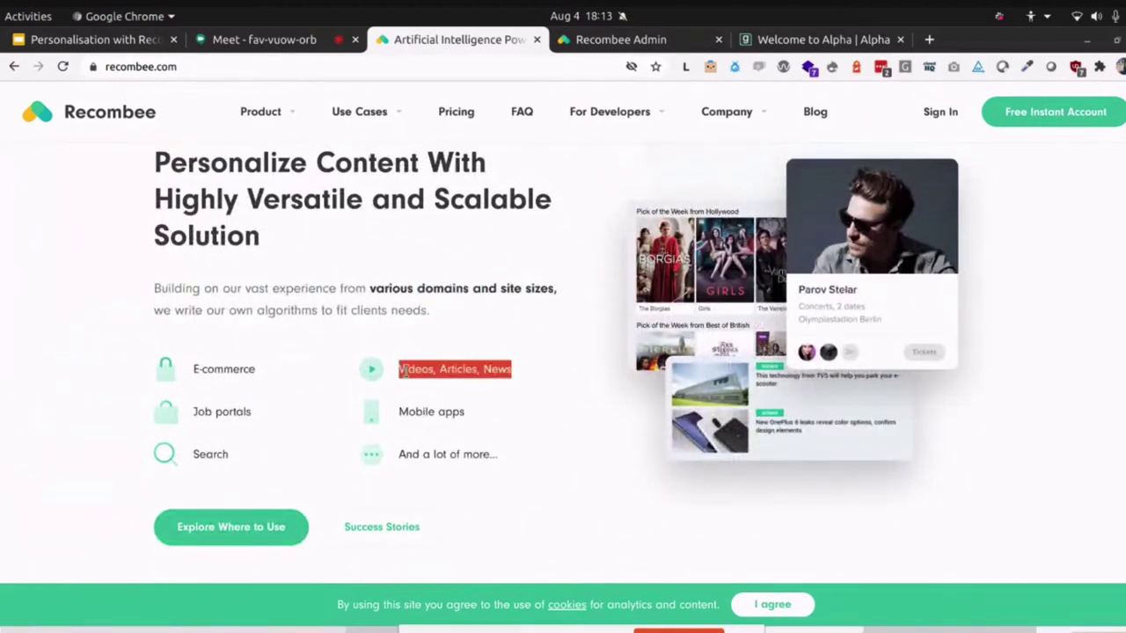
pyautogui.hotkey('ctrl', '+')
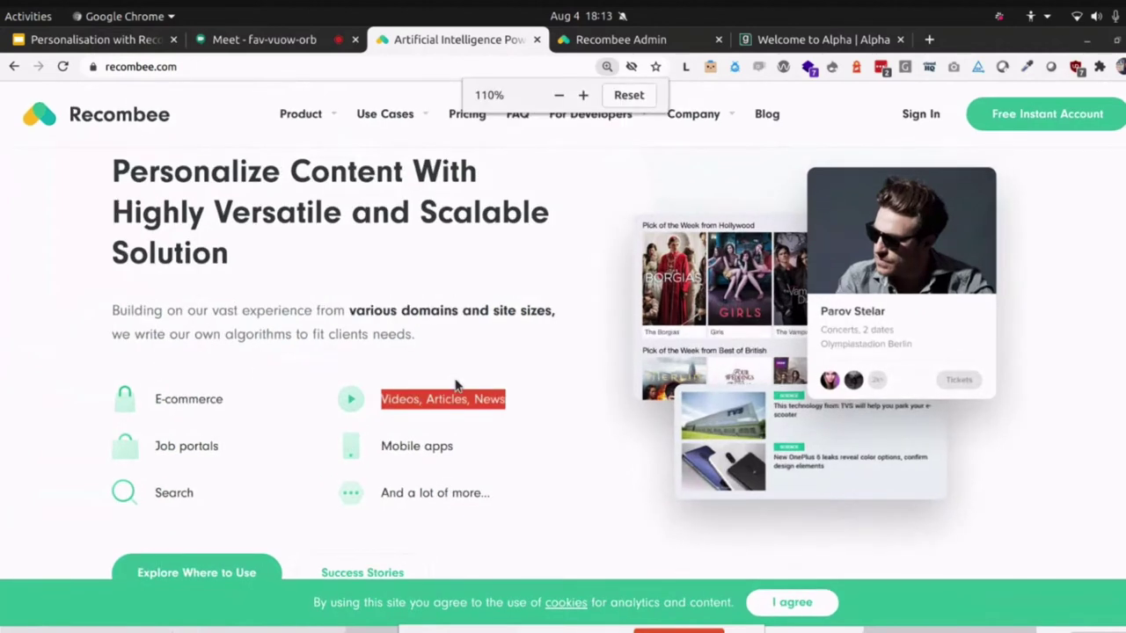
pyautogui.scroll(-2, 456, 386)
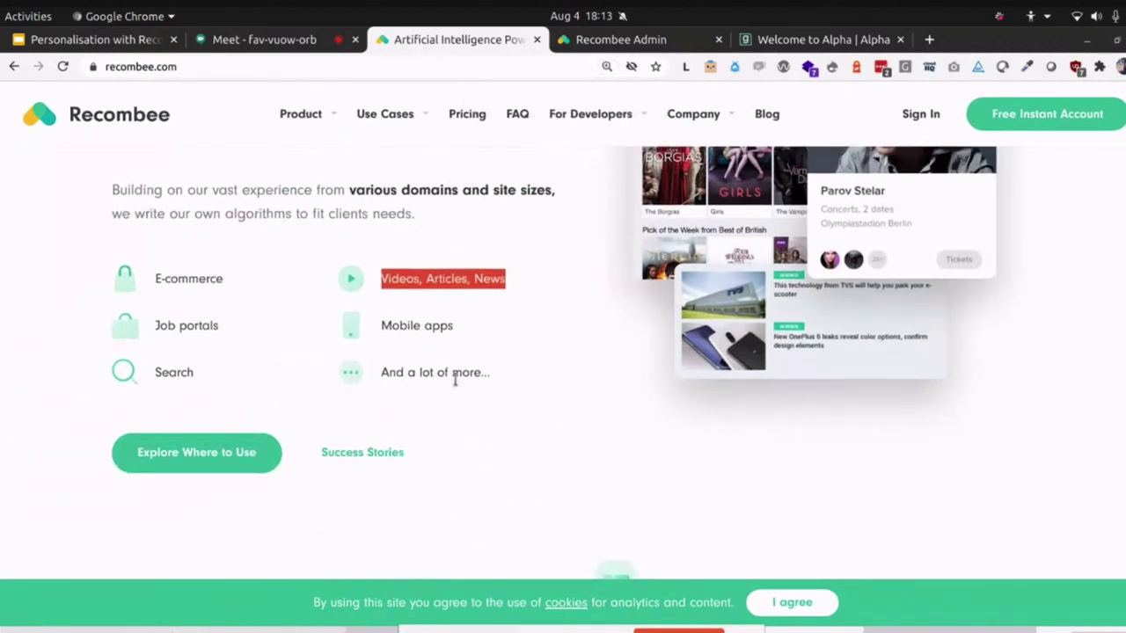
pyautogui.moveTo(224, 280); pyautogui.dragTo(156, 279)
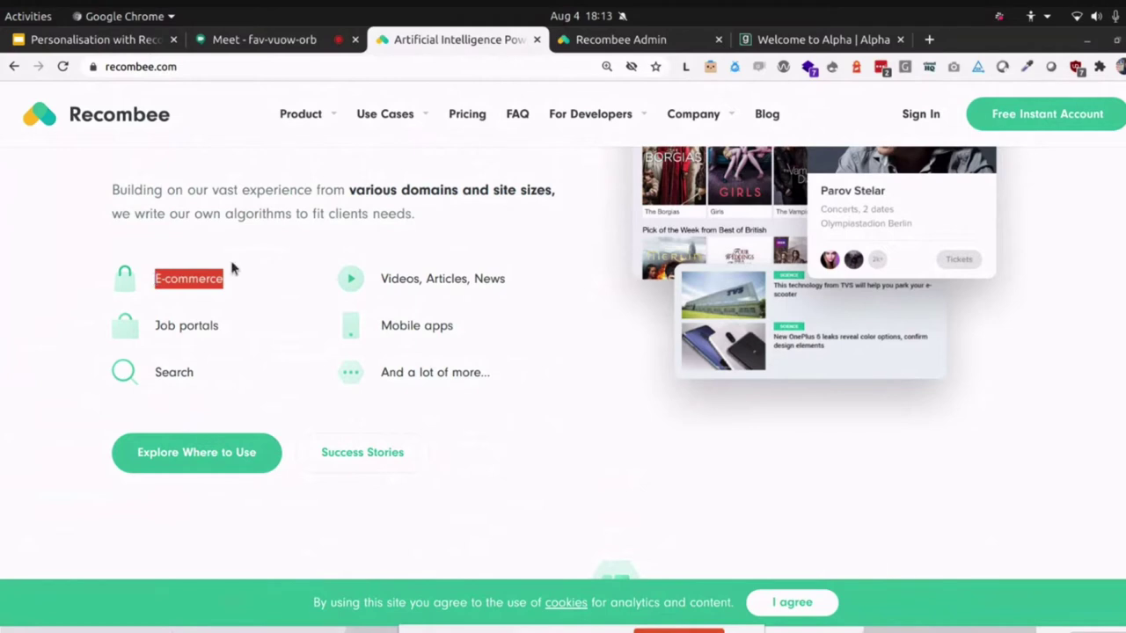
pyautogui.scroll(2, 385, 247)
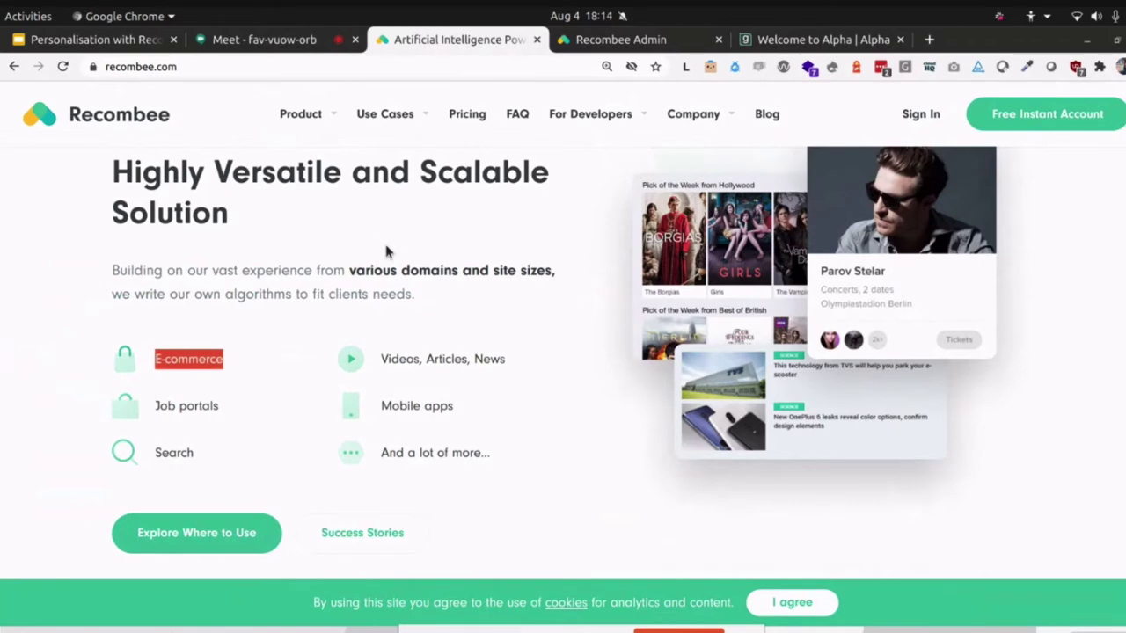
pyautogui.scroll(-10, 385, 252)
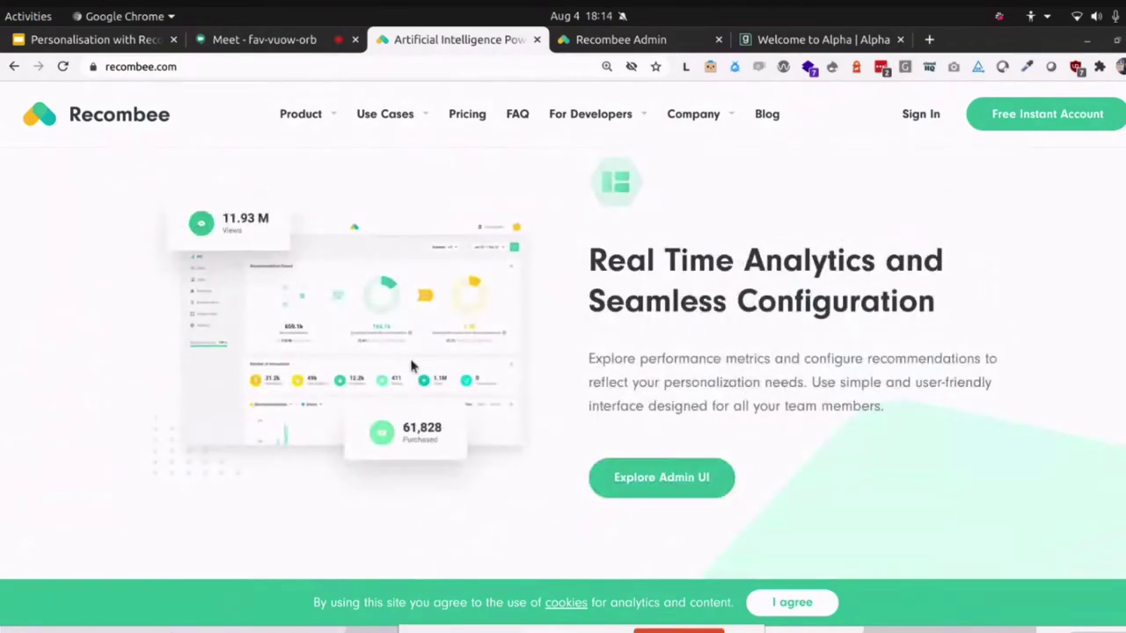
pyautogui.scroll(-12, 414, 365)
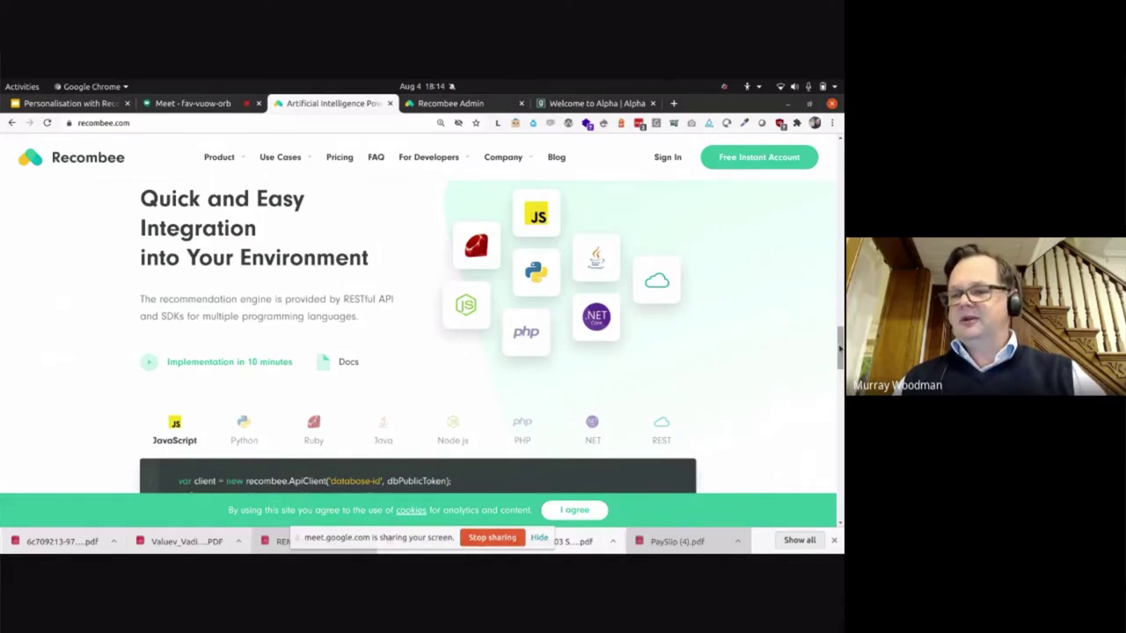
pyautogui.moveTo(840, 332); pyautogui.dragTo(839, 146)
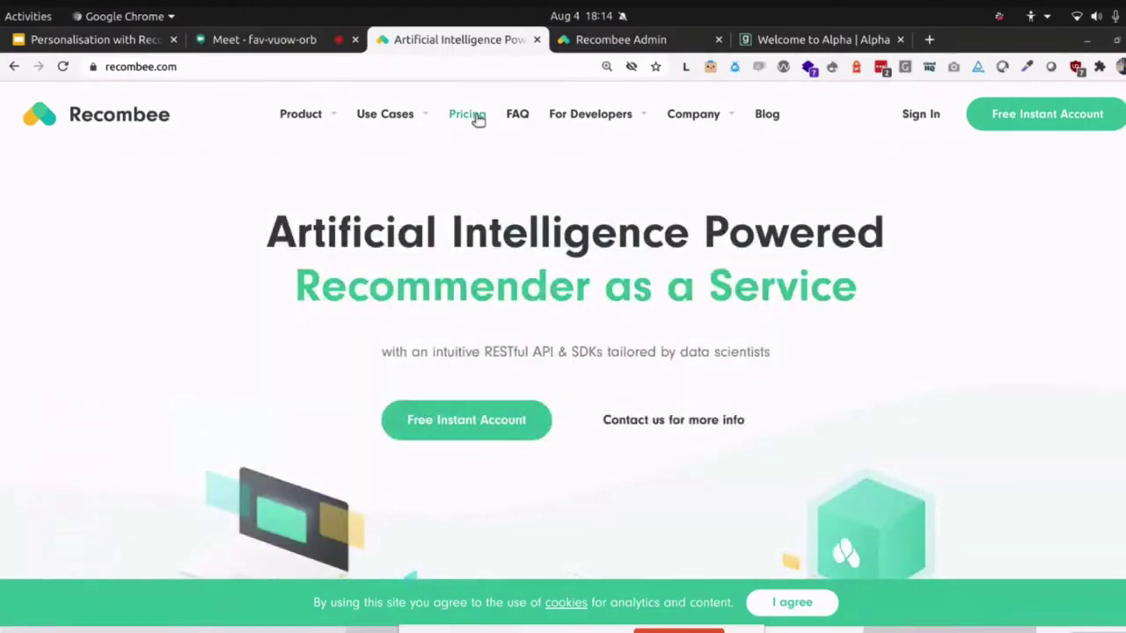
# Open Recombee's Pricing page and highlight the Standard plan's $99/mo starting price.
pyautogui.click(474, 116)
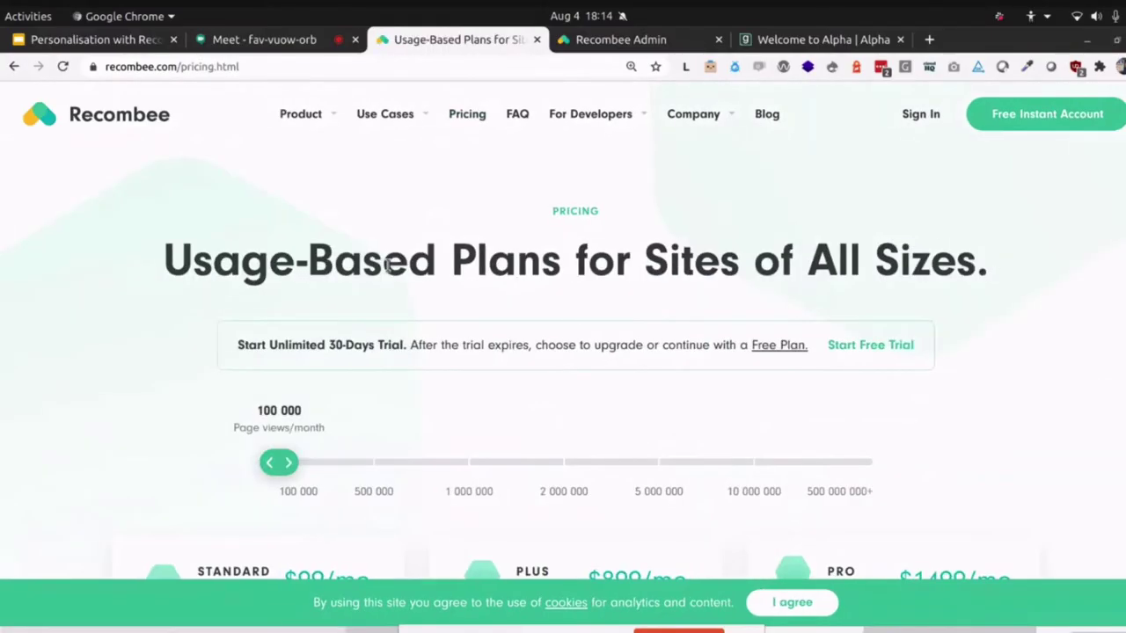
pyautogui.scroll(-3, 194, 447)
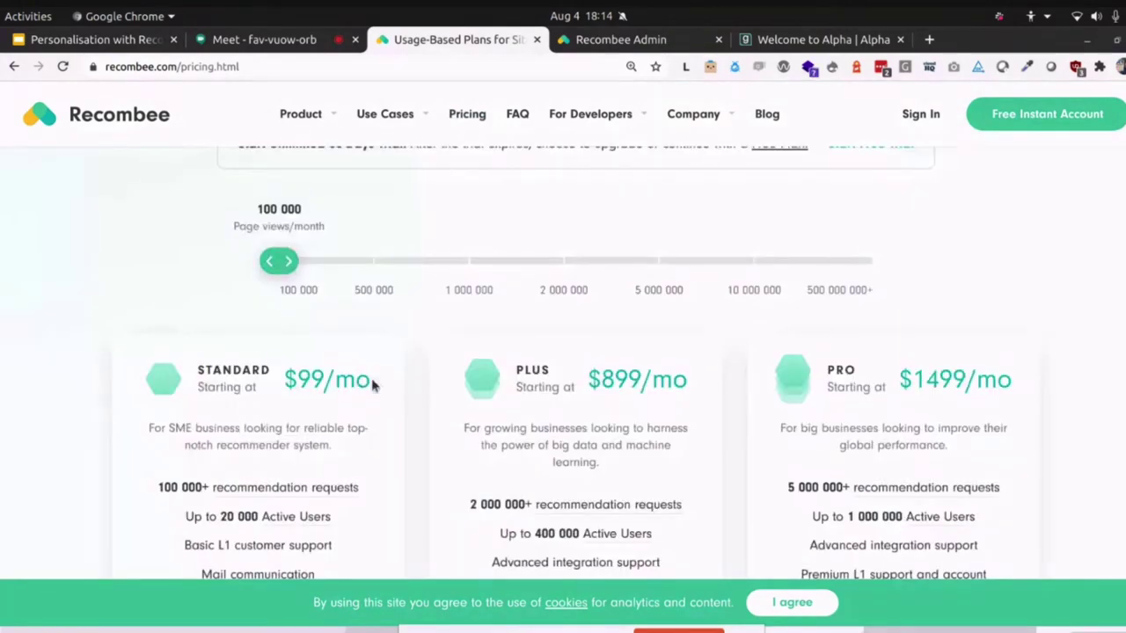
pyautogui.moveTo(371, 382); pyautogui.dragTo(285, 380)
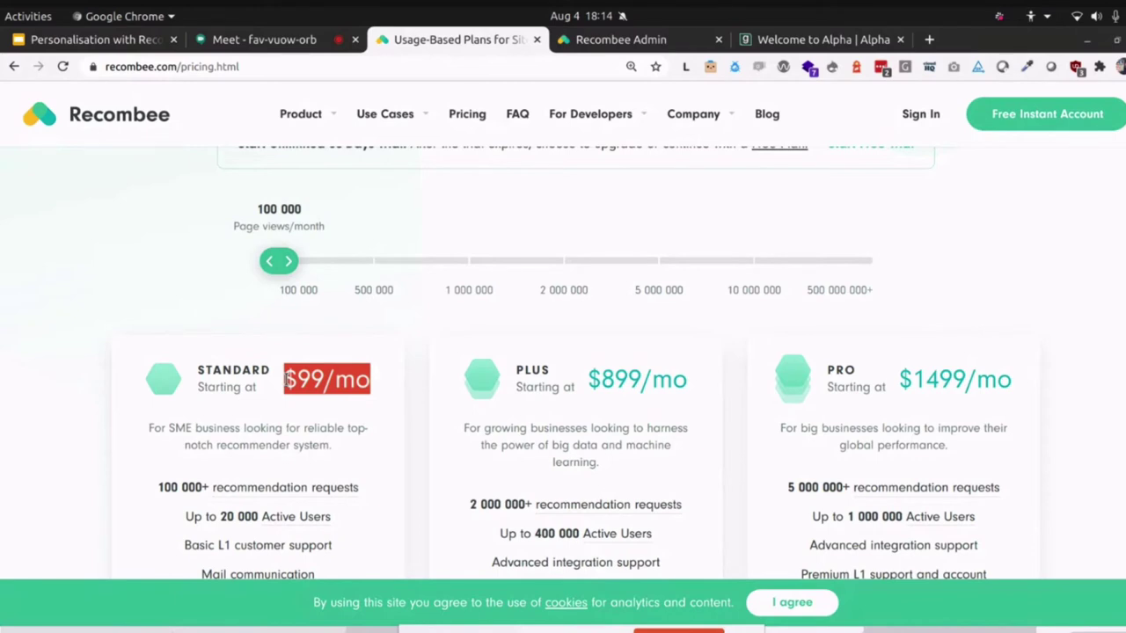
pyautogui.scroll(4, 286, 379)
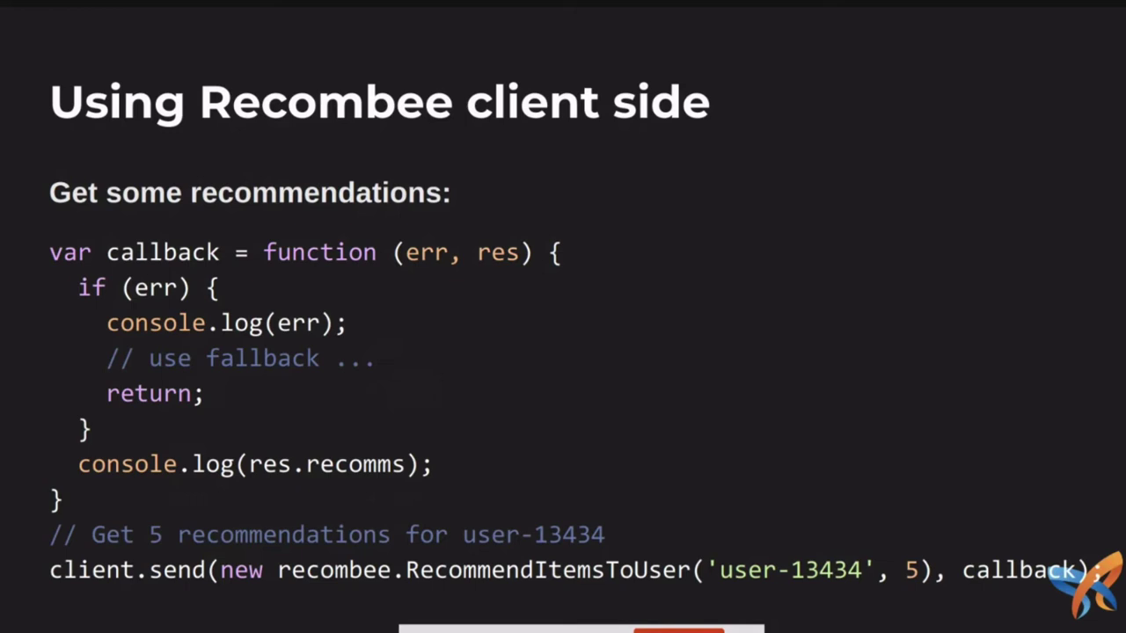
# Go to the slide with the sample JSON recommendations response.
pyautogui.press('Right')
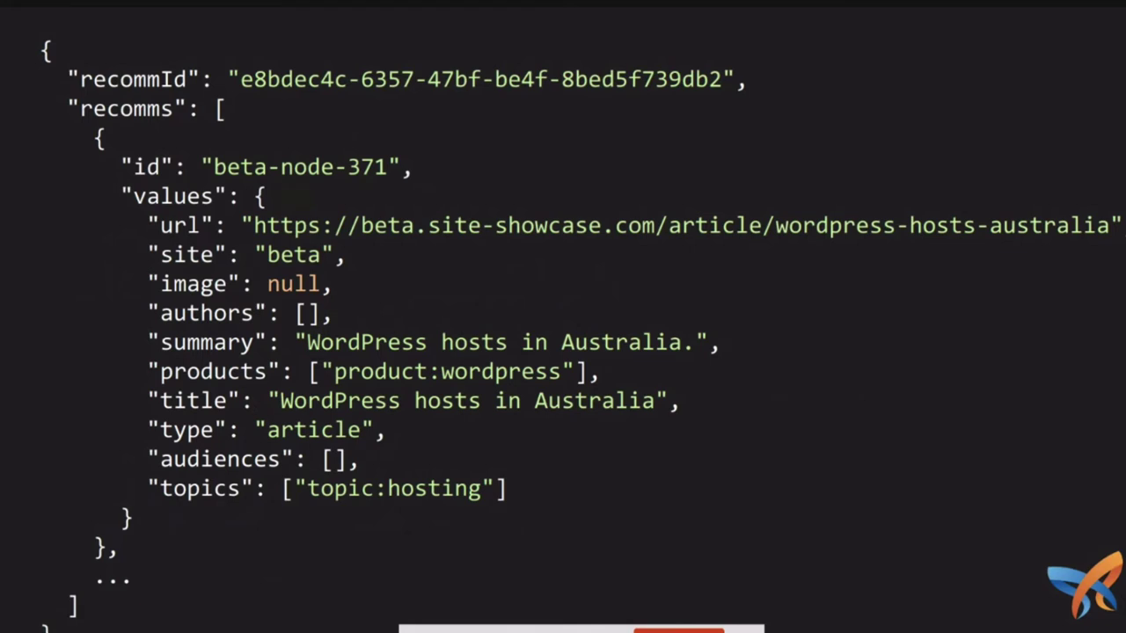
# Go to the 'Using Recombee server side' slide with the SetItemValues PHP example.
pyautogui.press('Right')
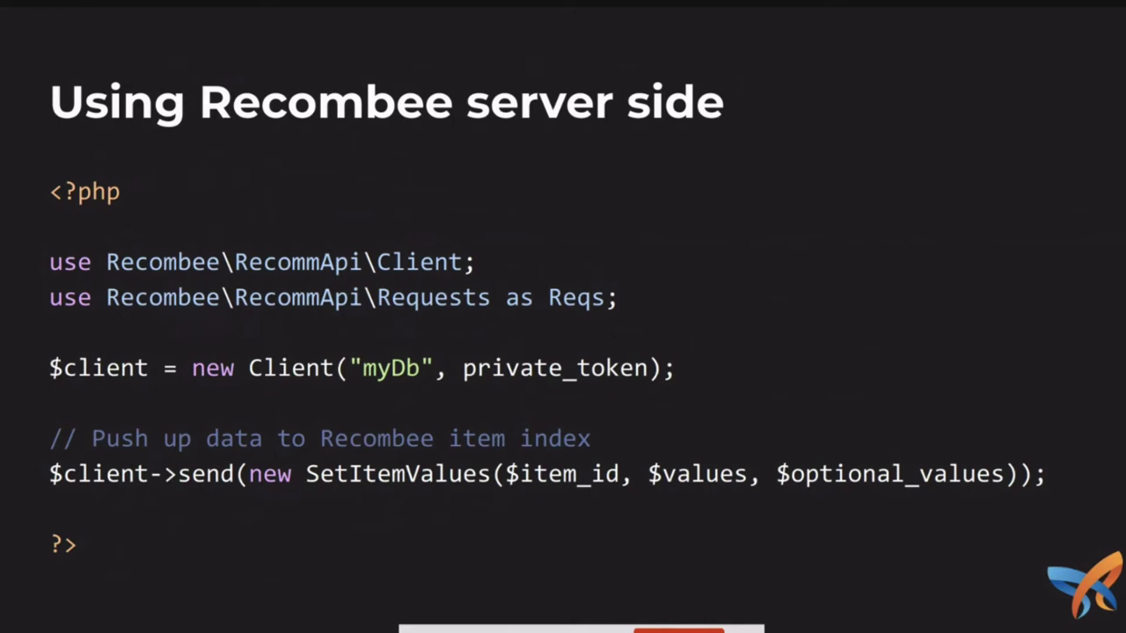
# Advance past the Recombee module slide, then switch to Chrome showing Recombee's pricing page.
pyautogui.press('Right')
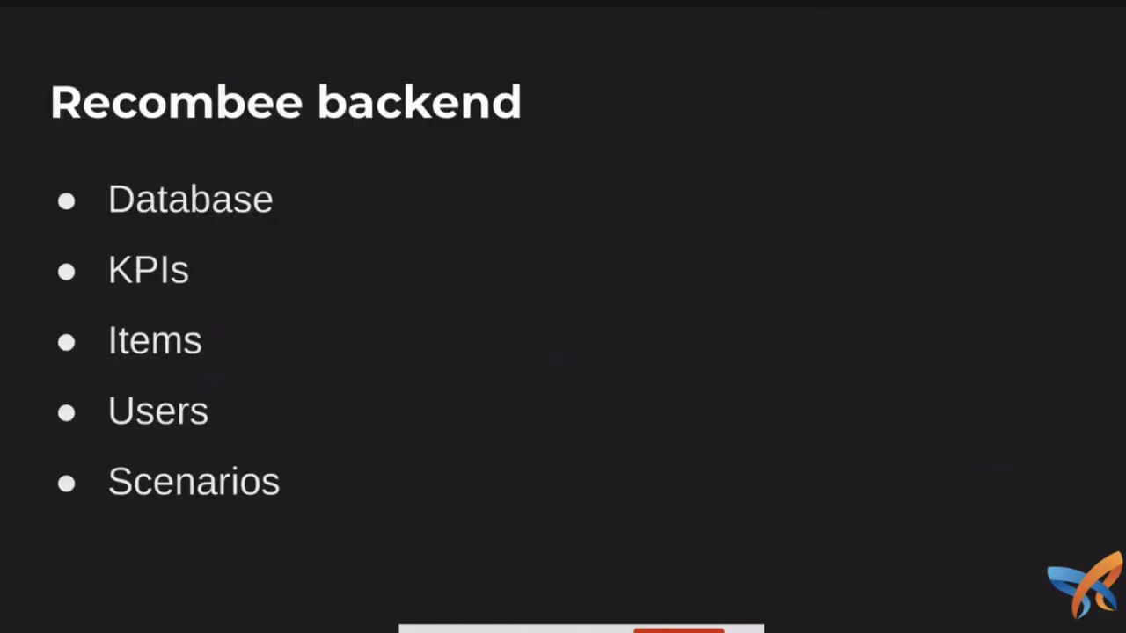
pyautogui.hotkey('alt', 'Tab')
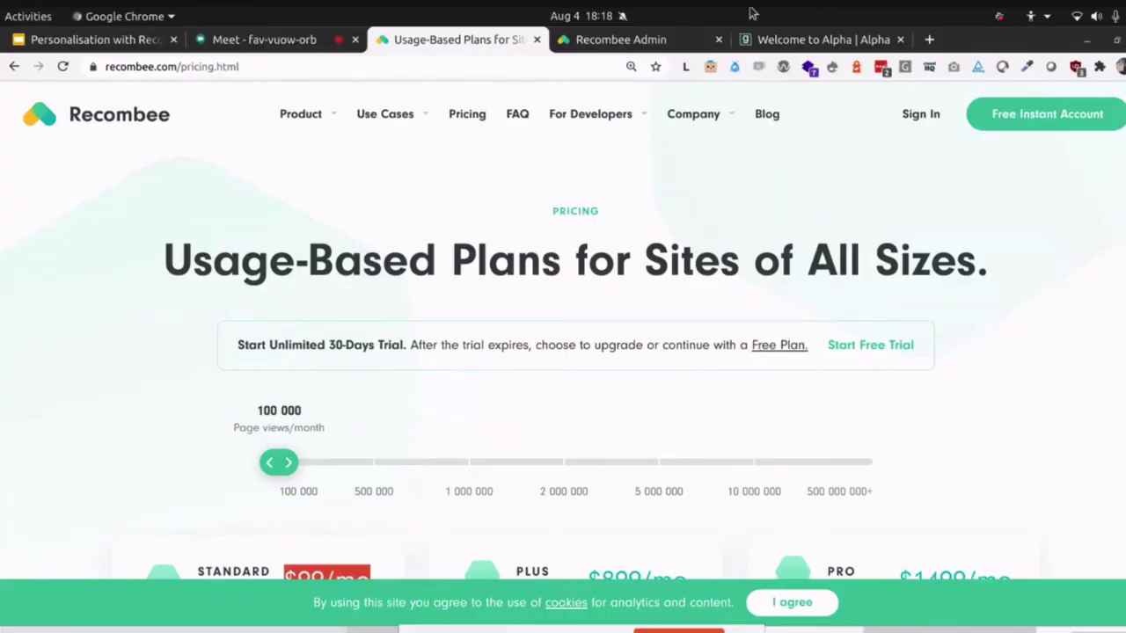
# Open the alphabet-prod KPI dashboard, highlight the Limited Free Plan label, and scroll through its charts.
pyautogui.click(618, 39)
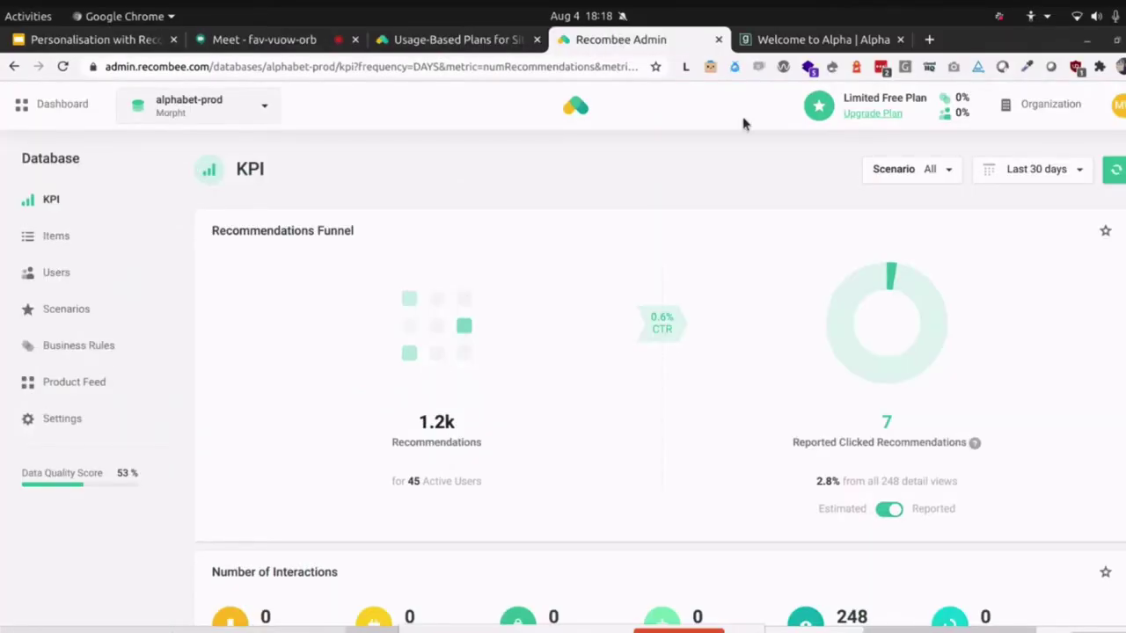
pyautogui.moveTo(852, 99); pyautogui.dragTo(922, 95)
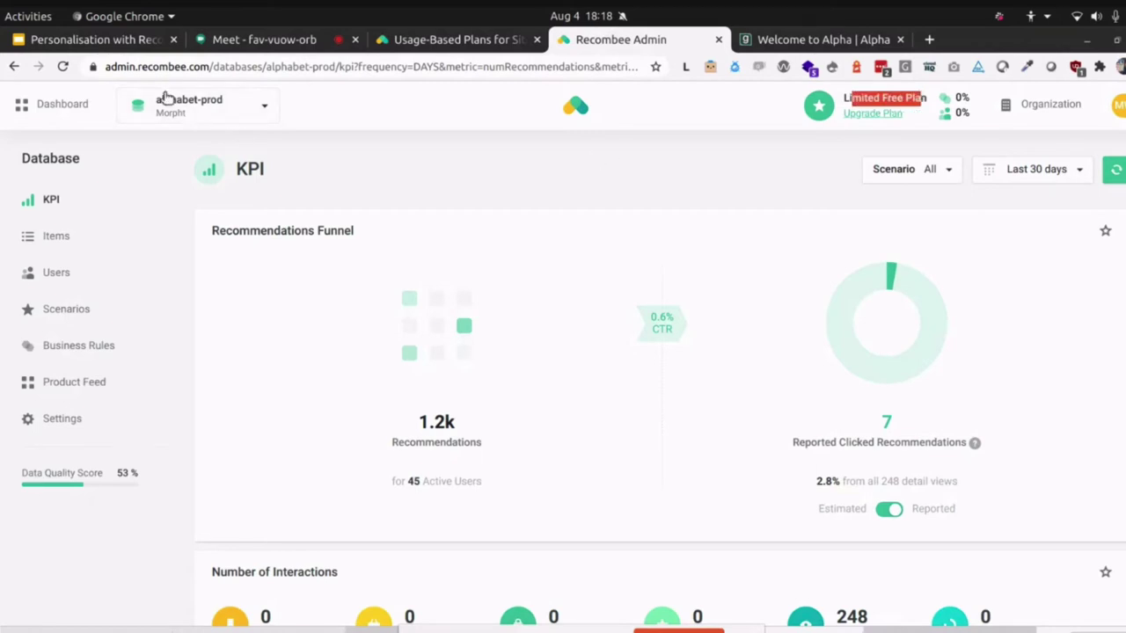
pyautogui.scroll(-1, 391, 330)
pyautogui.scroll(-2, 392, 333)
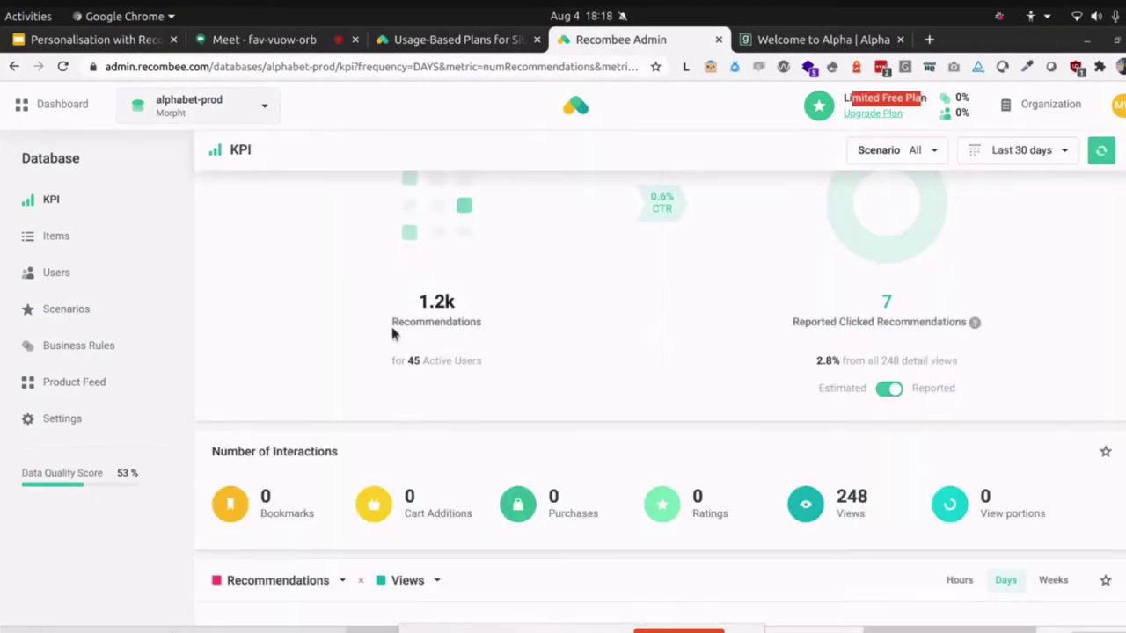
pyautogui.scroll(-4, 399, 397)
pyautogui.scroll(-4, 401, 396)
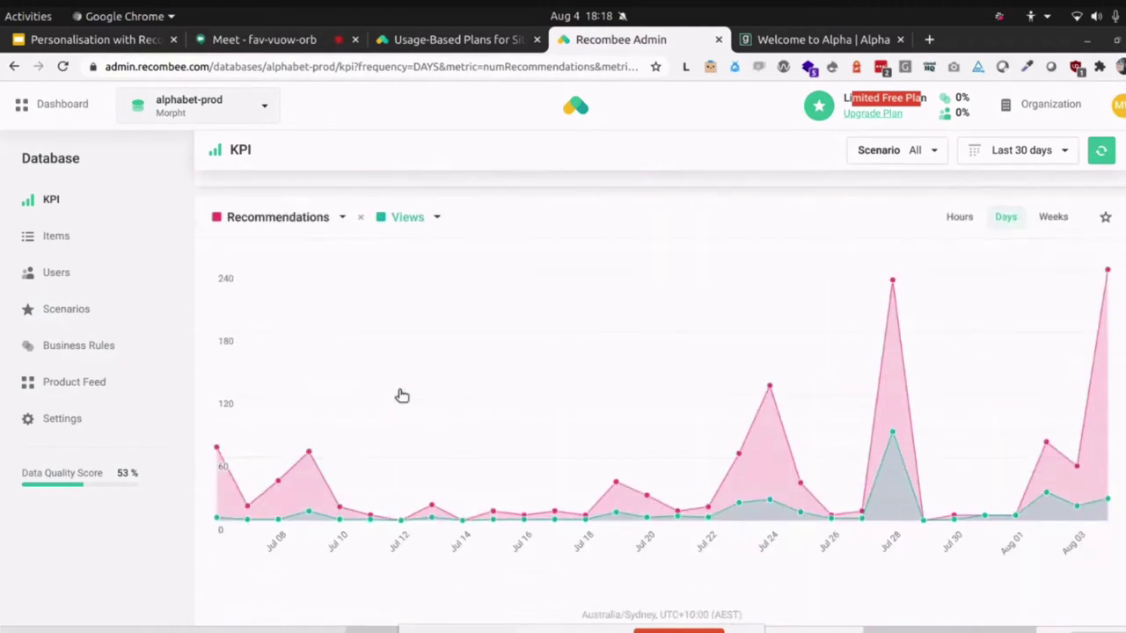
pyautogui.scroll(3, 400, 397)
pyautogui.scroll(-2, 399, 396)
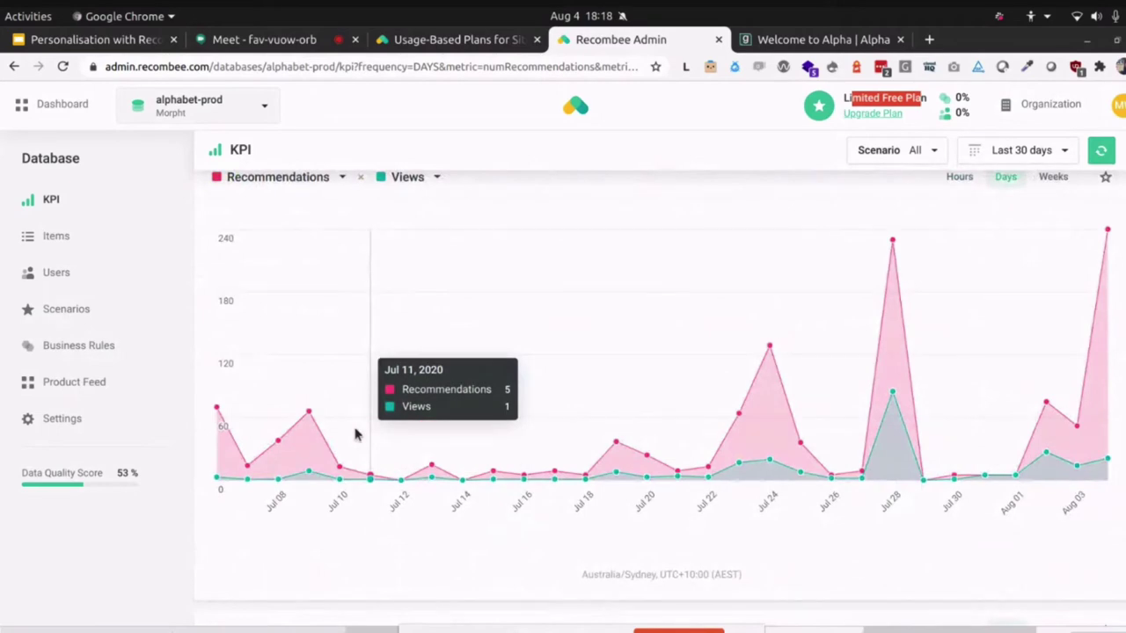
pyautogui.scroll(-5, 357, 434)
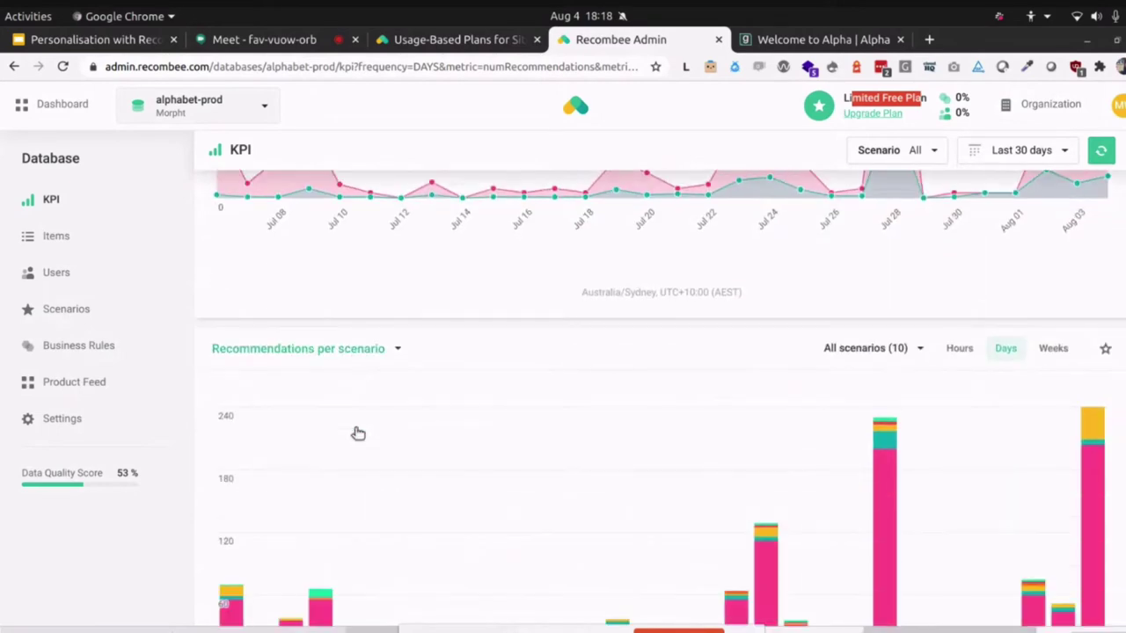
pyautogui.scroll(-2, 358, 434)
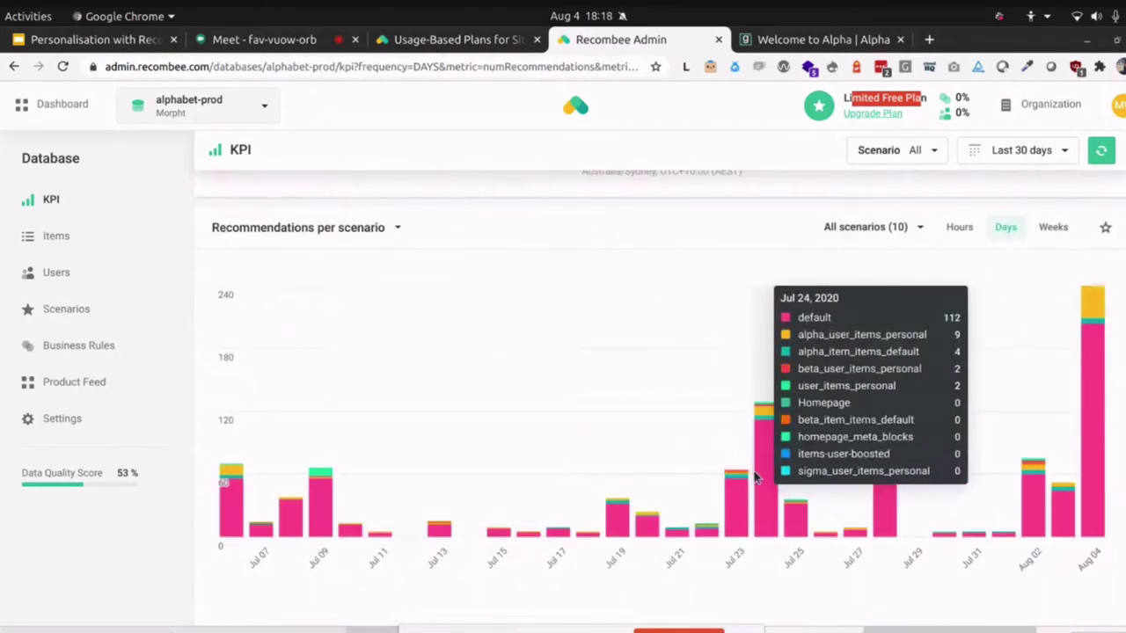
pyautogui.scroll(-1, 643, 449)
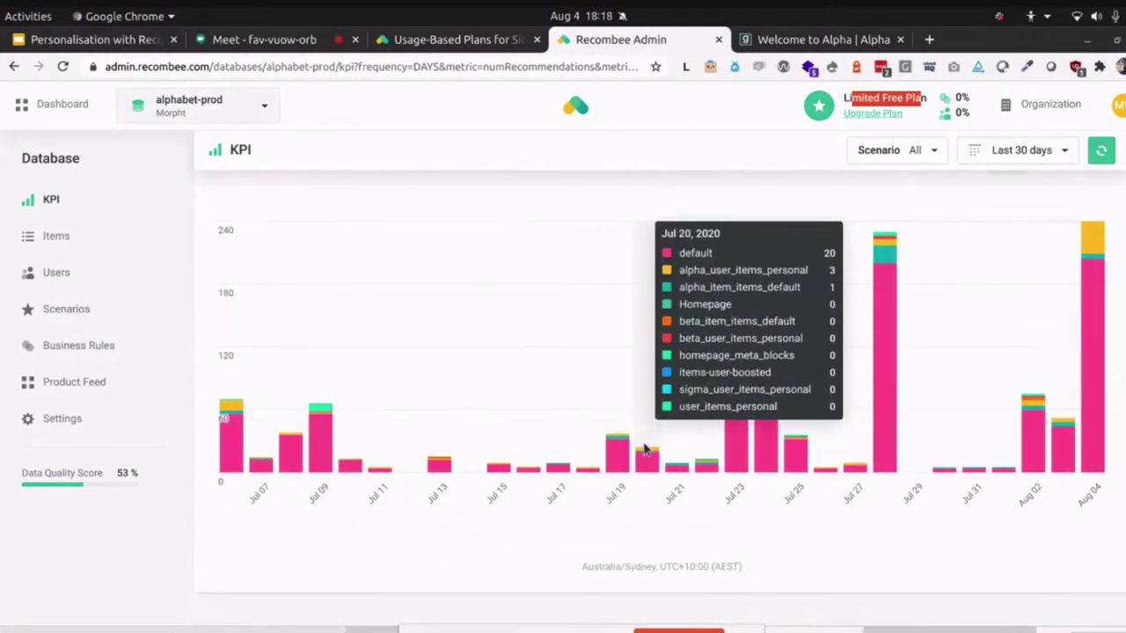
pyautogui.scroll(15, 522, 379)
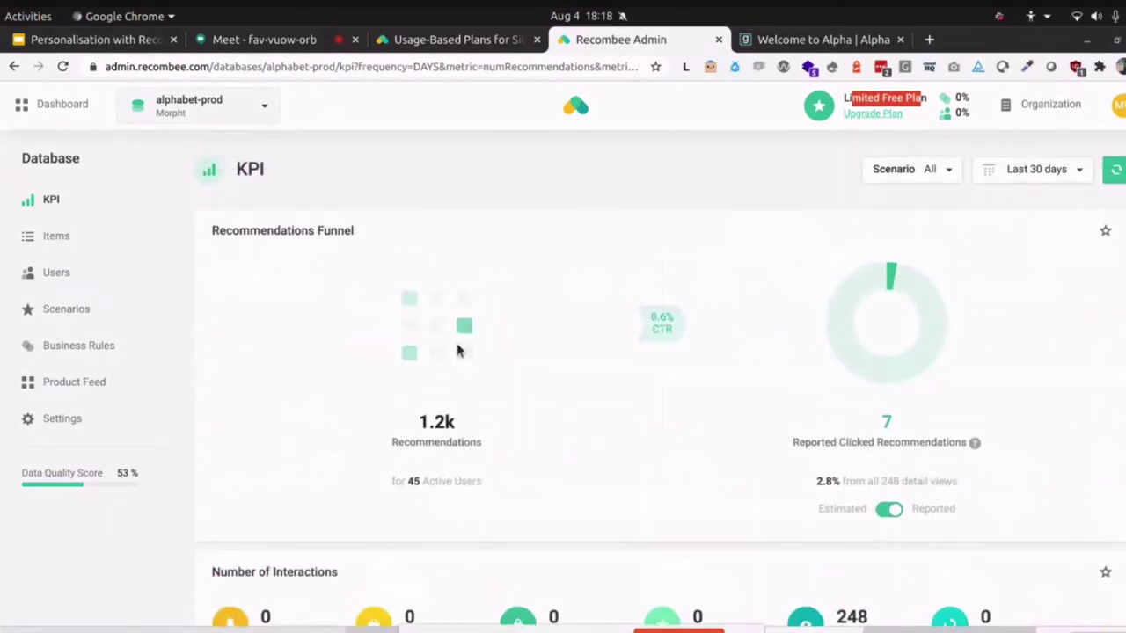
# View the alphabet-prod Items list, then the Users list showing 155 users.
pyautogui.click(51, 235)
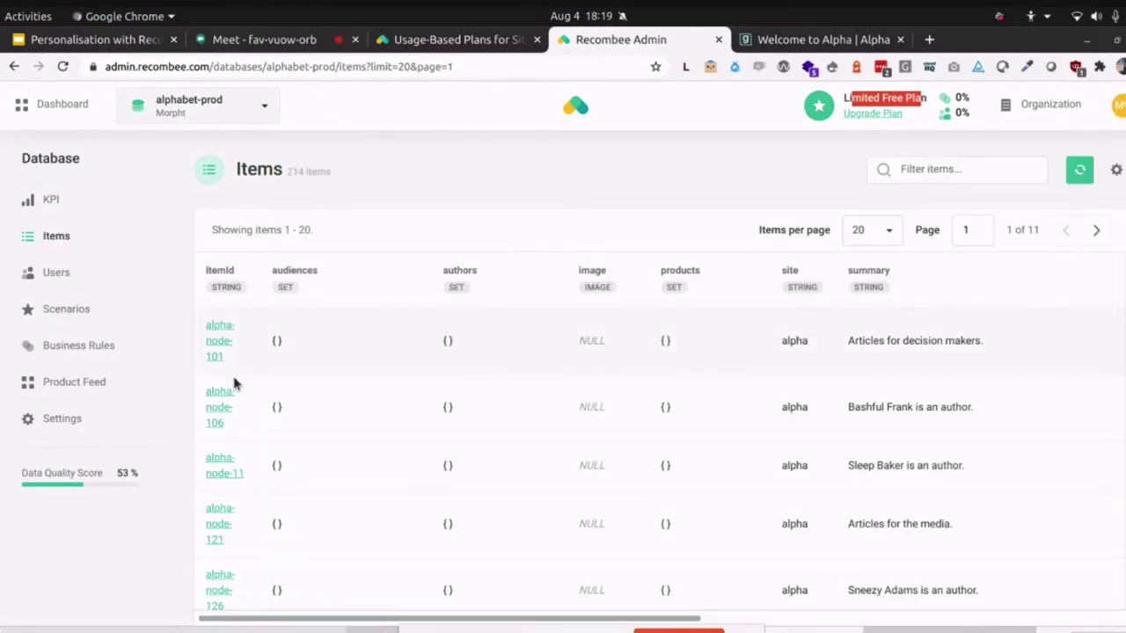
pyautogui.click(44, 273)
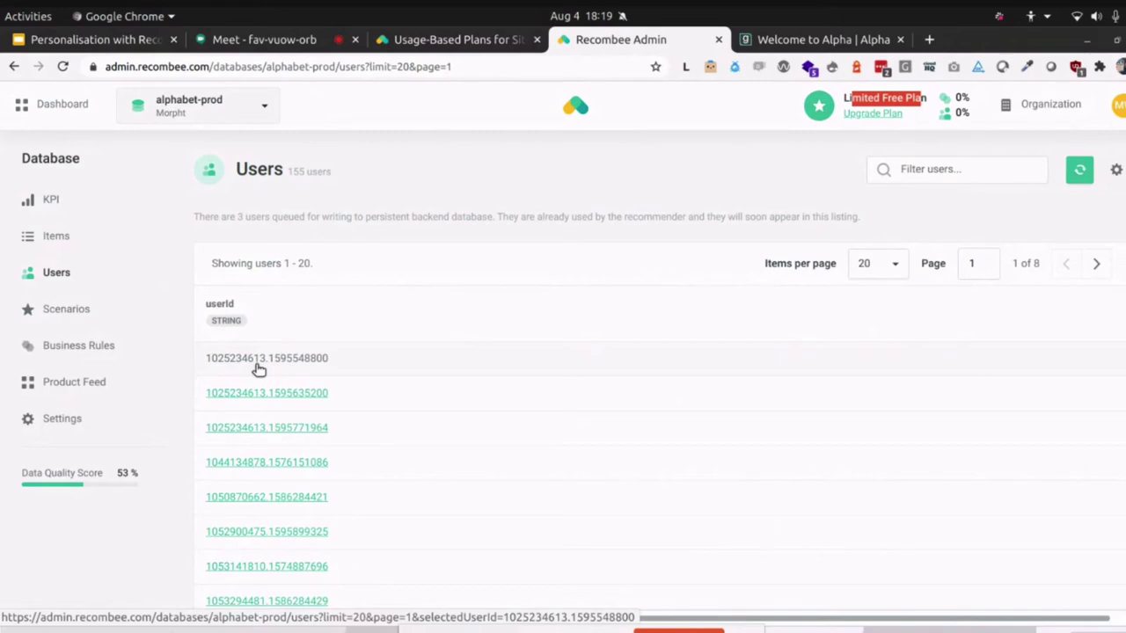
# Open the alpha_user_items_personal scenario's Logic settings from the Scenarios list.
pyautogui.click(83, 310)
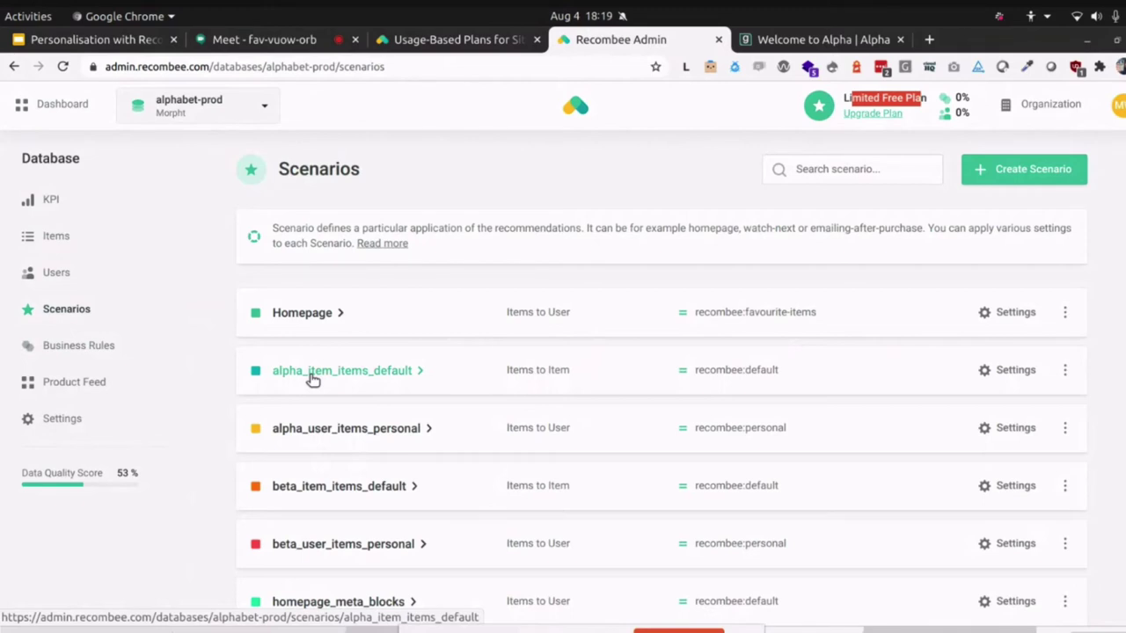
pyautogui.click(374, 437)
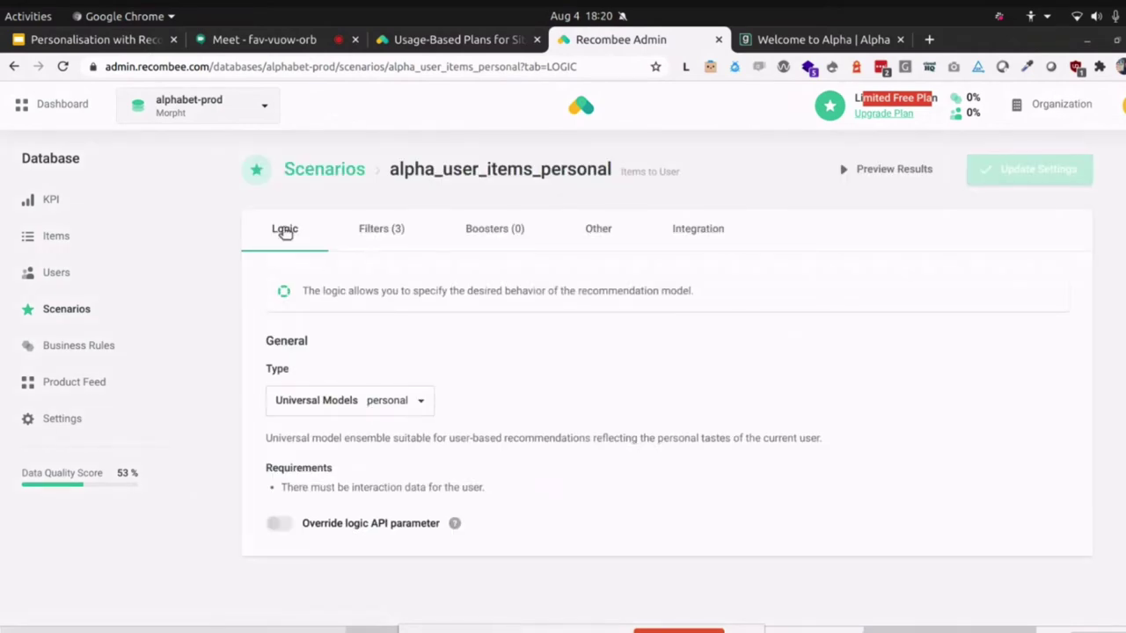
# Check the Type model options, keep Universal Models personal, and go to the Filters (3) tab.
pyautogui.click(398, 406)
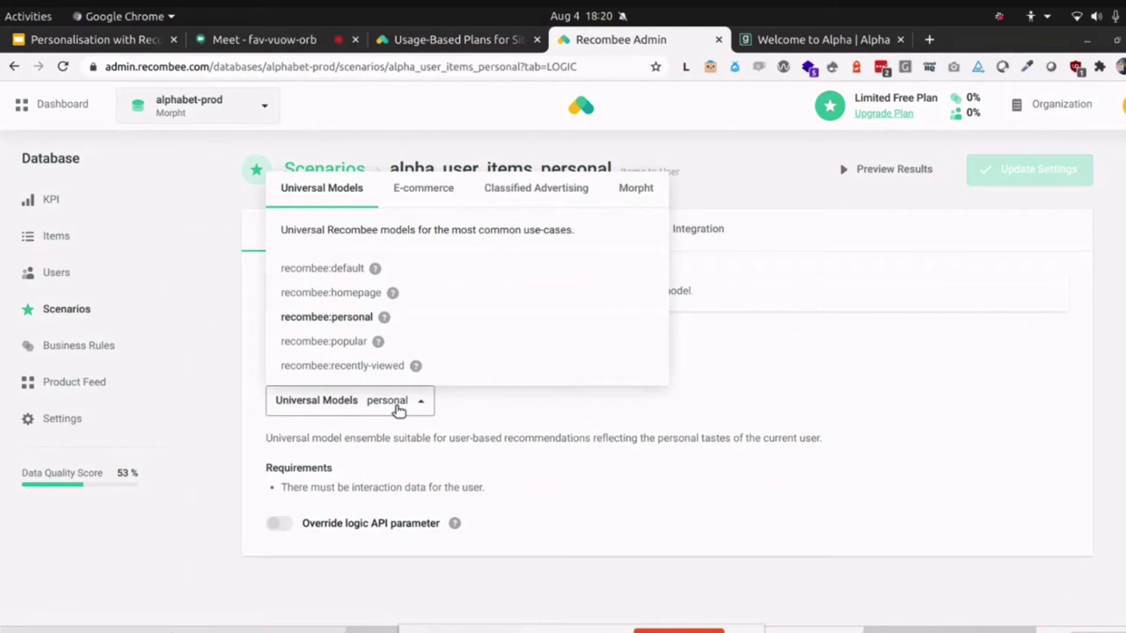
pyautogui.click(258, 396)
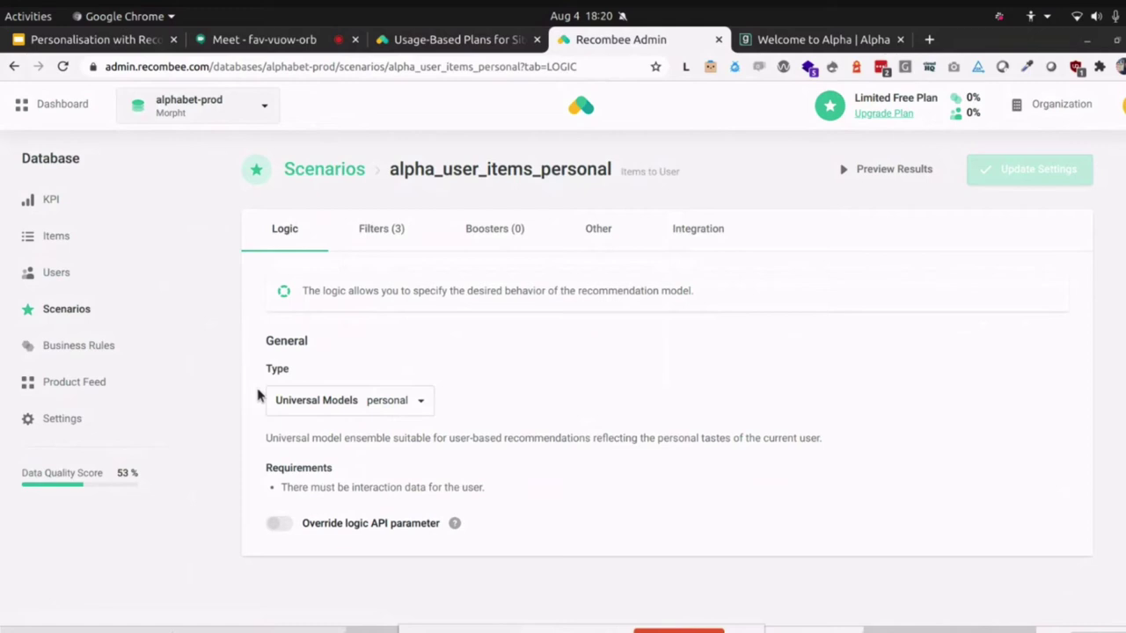
pyautogui.click(386, 230)
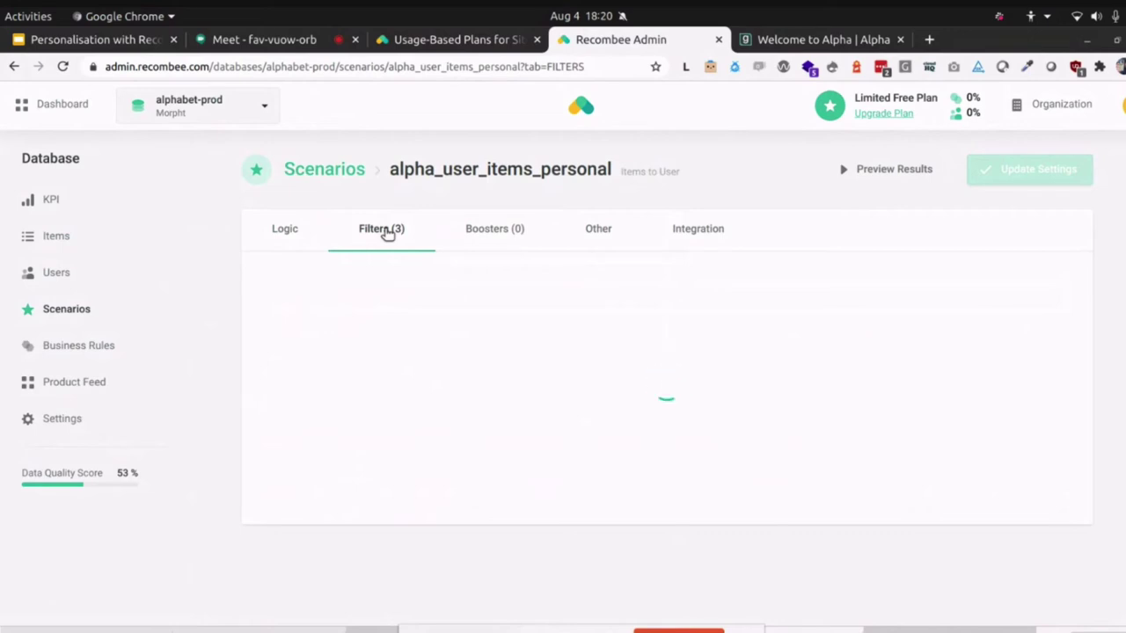
# Review the site alpha, non-empty title and type article filters, then go back to Scenarios.
pyautogui.scroll(-3, 420, 443)
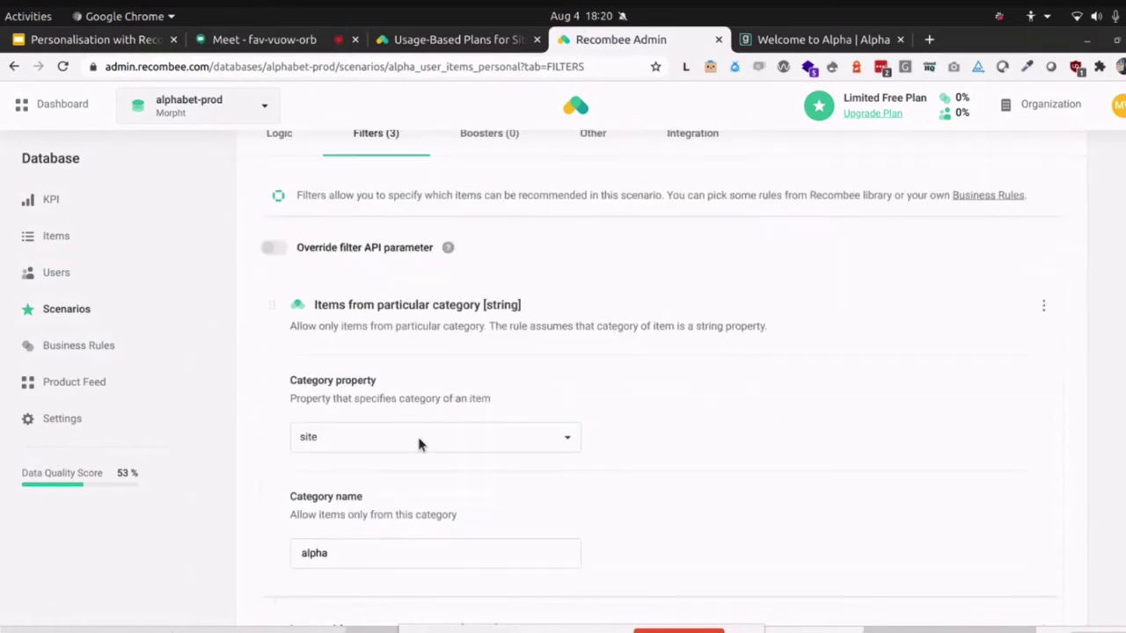
pyautogui.moveTo(346, 450); pyautogui.dragTo(299, 452)
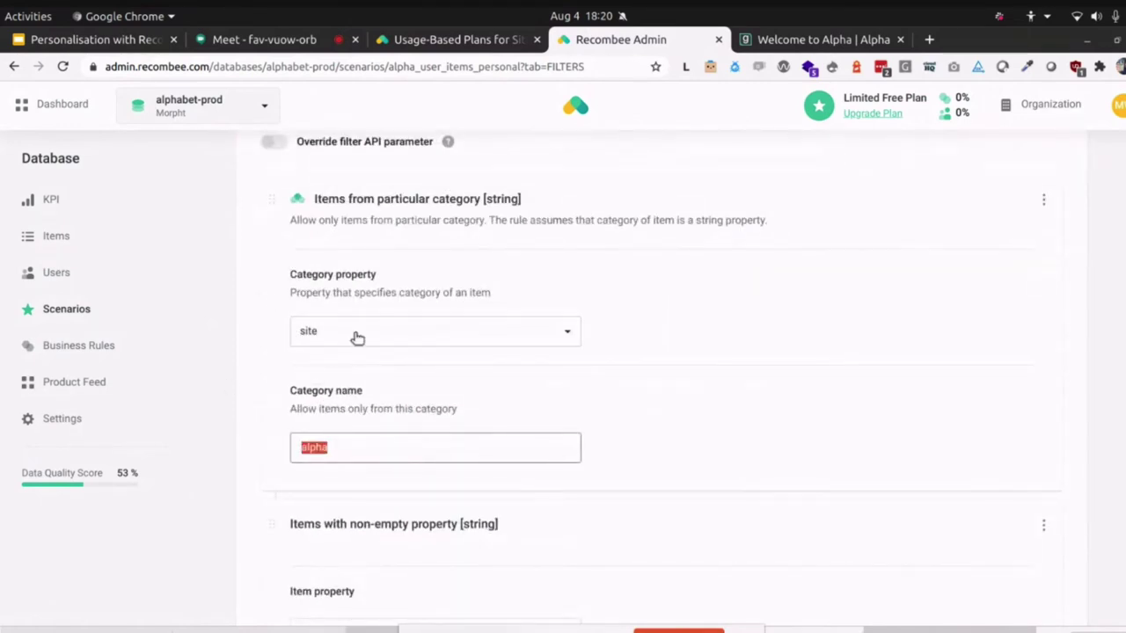
pyautogui.scroll(-4, 383, 457)
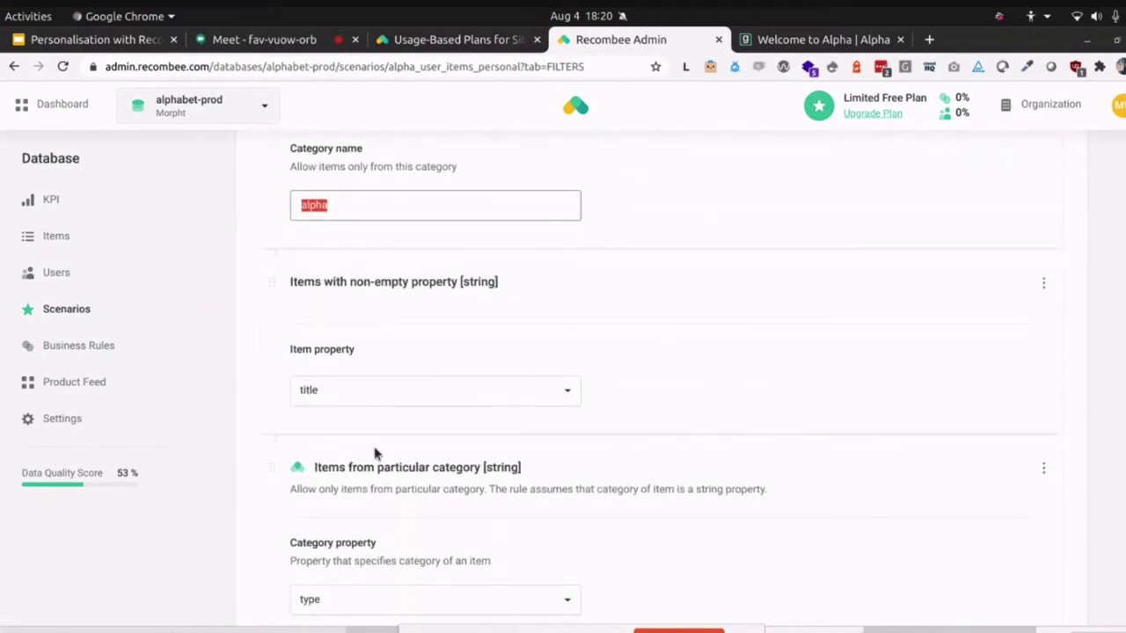
pyautogui.click(315, 390)
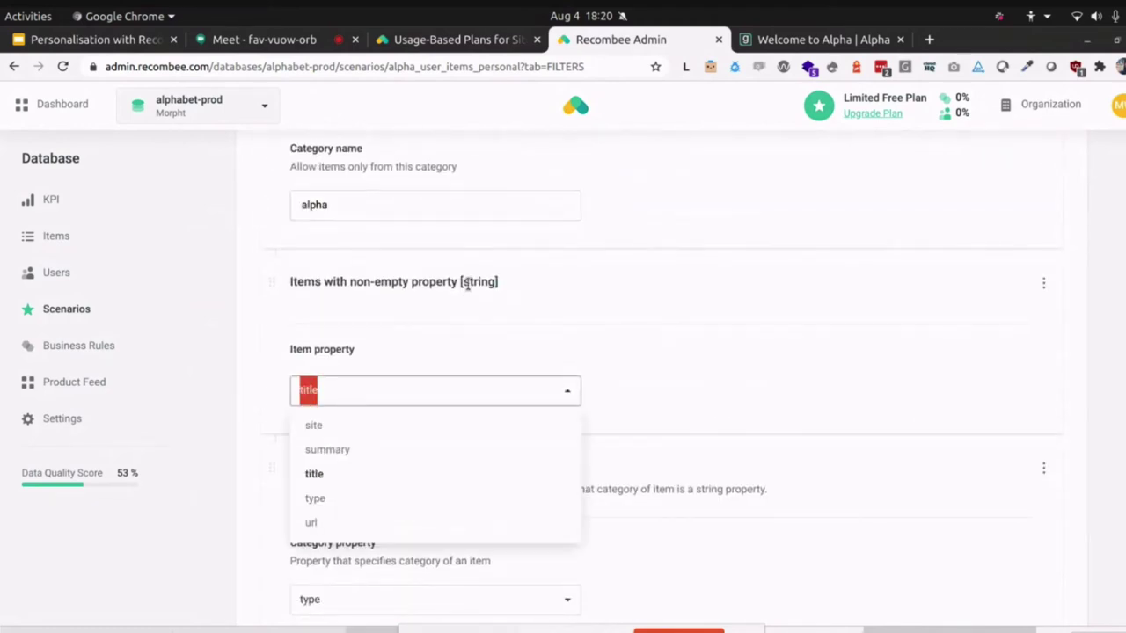
pyautogui.moveTo(437, 282); pyautogui.dragTo(339, 283)
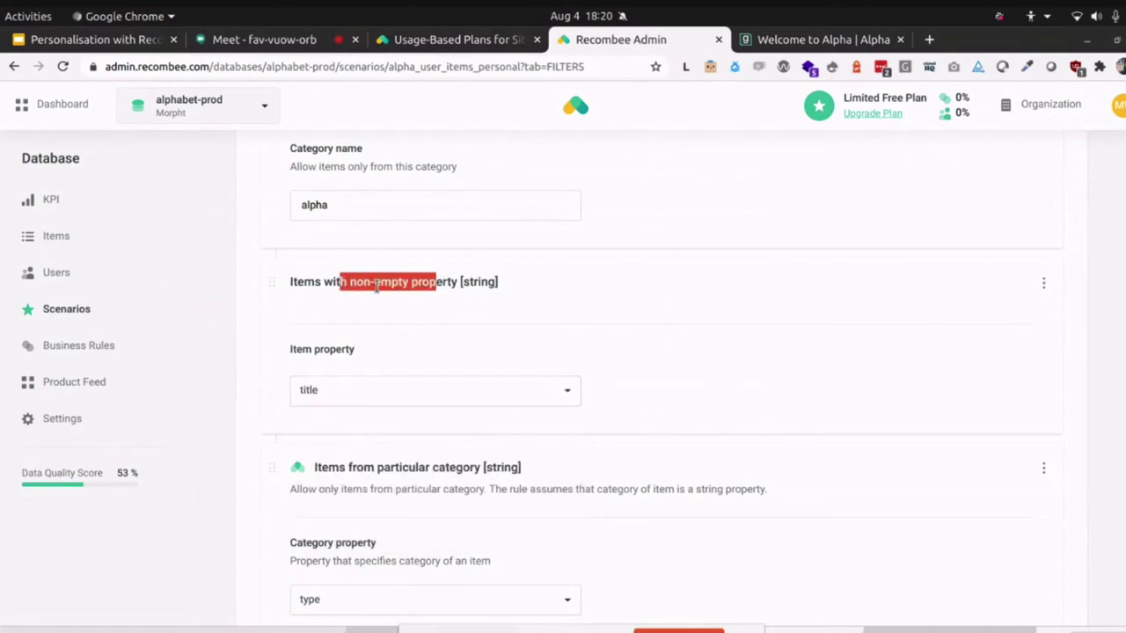
pyautogui.scroll(-4, 276, 440)
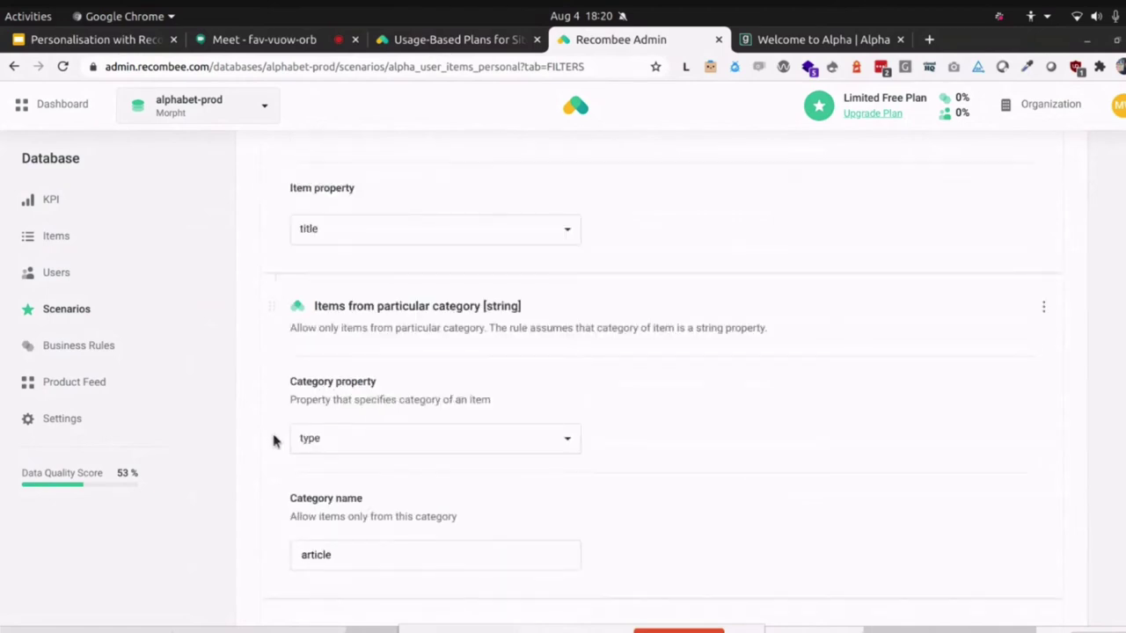
pyautogui.scroll(-2, 273, 440)
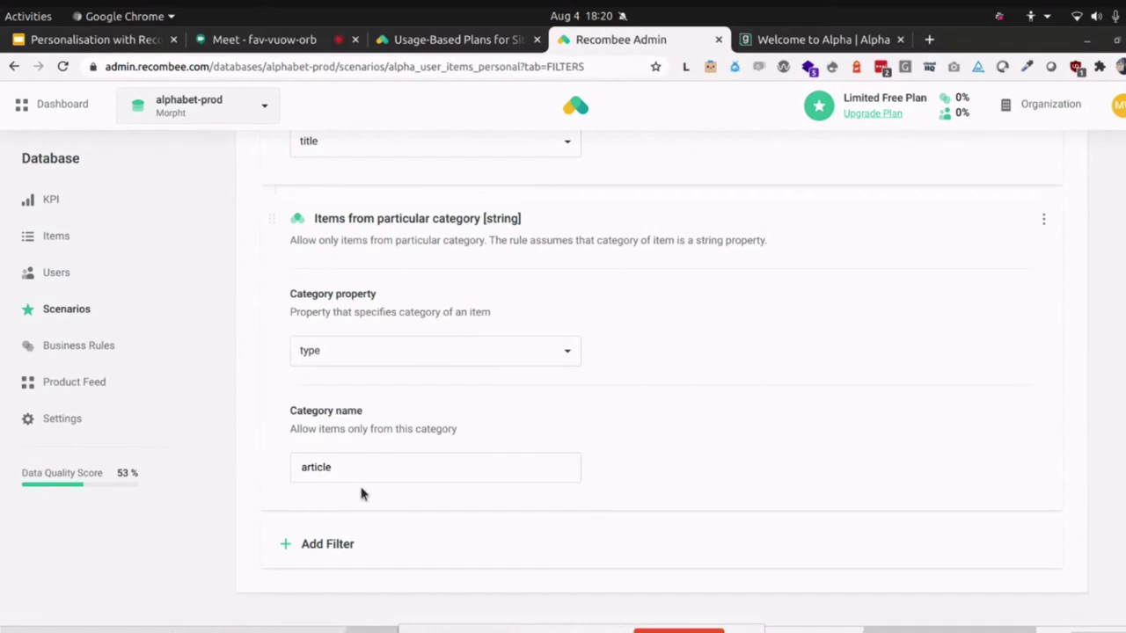
pyautogui.moveTo(345, 469)
pyautogui.mouseDown()
pyautogui.moveTo(304, 469)
pyautogui.moveTo(341, 469)
pyautogui.mouseUp()
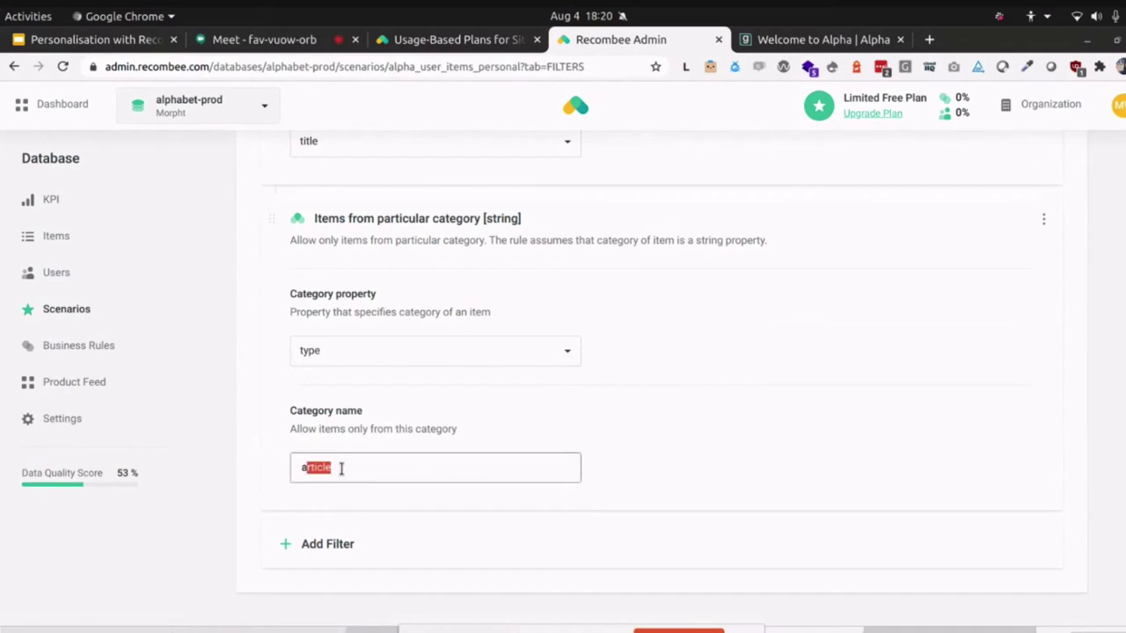
pyautogui.scroll(4, 342, 469)
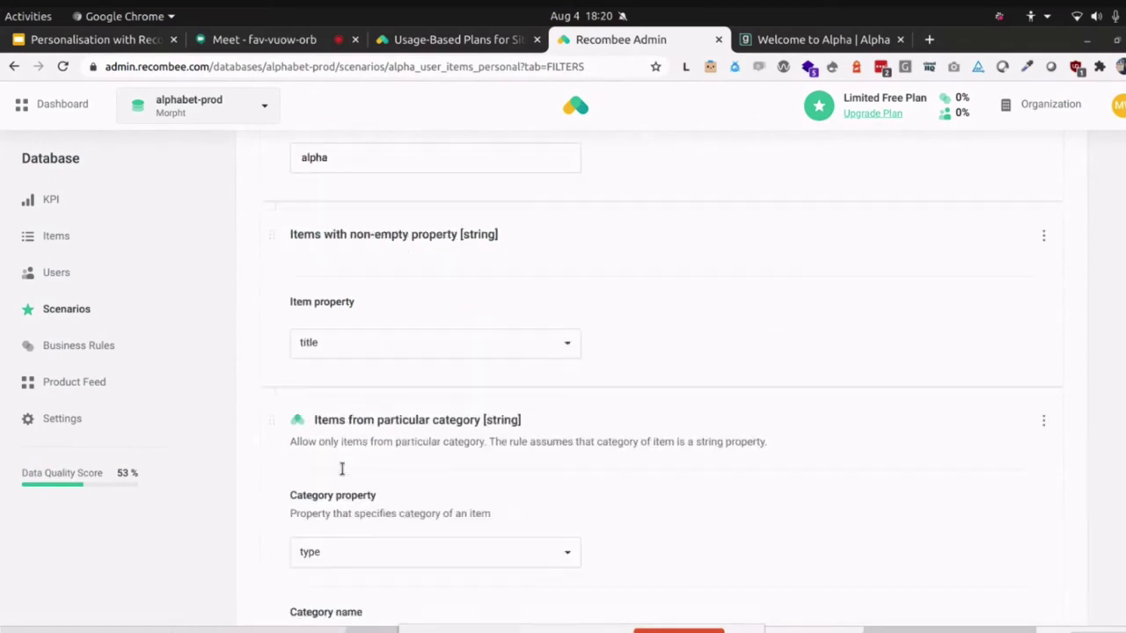
pyautogui.scroll(6, 342, 469)
pyautogui.scroll(2, 343, 469)
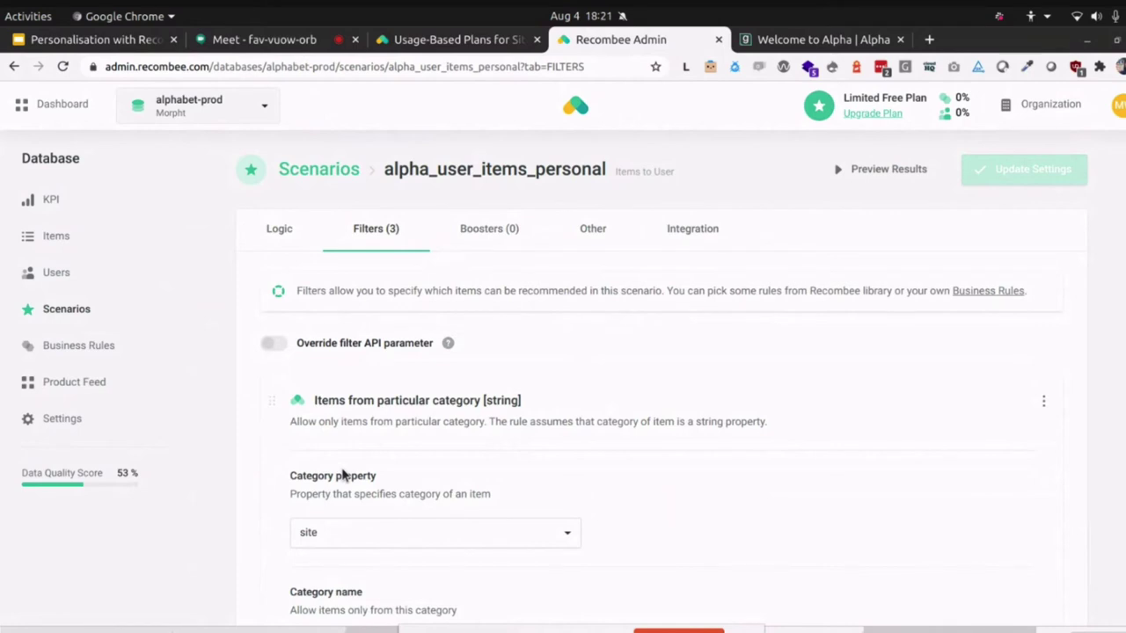
pyautogui.click(70, 313)
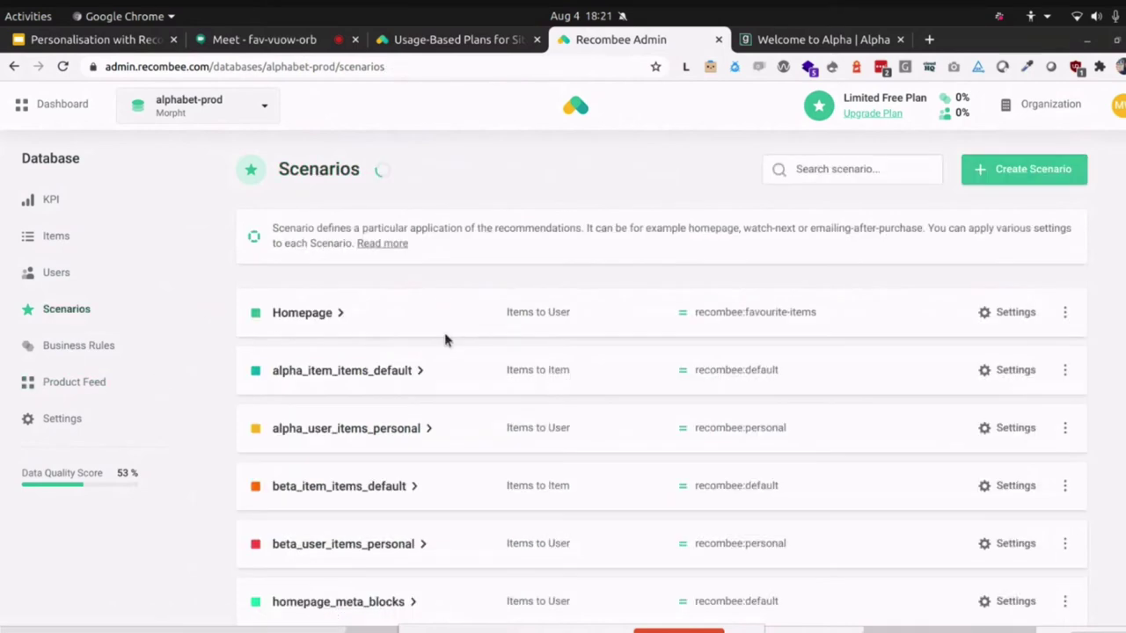
pyautogui.click(371, 378)
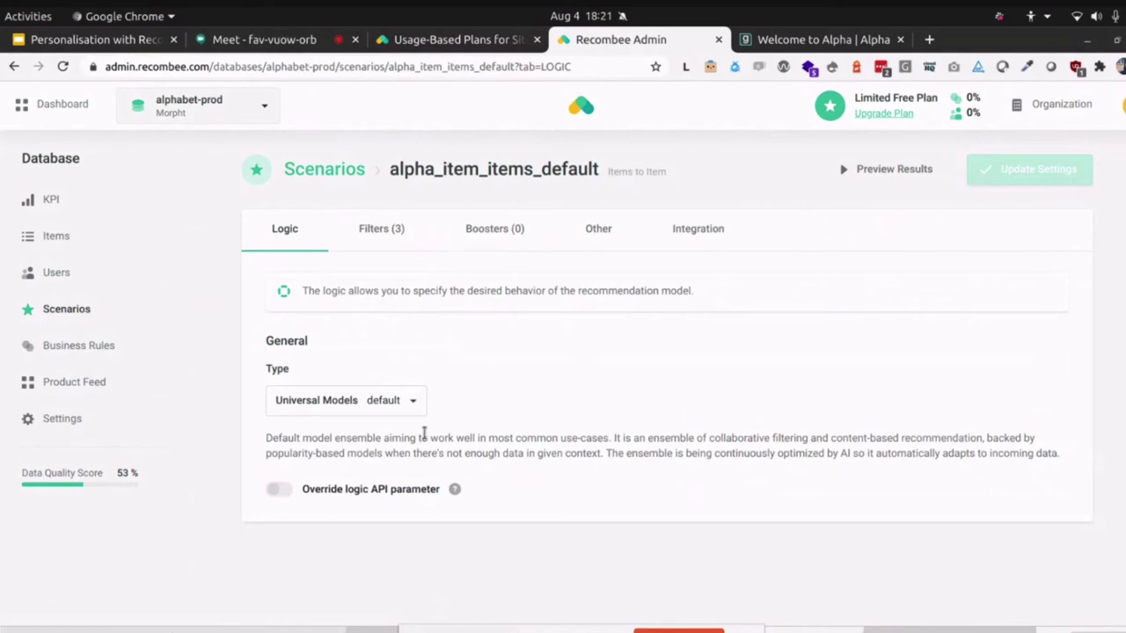
pyautogui.click(389, 402)
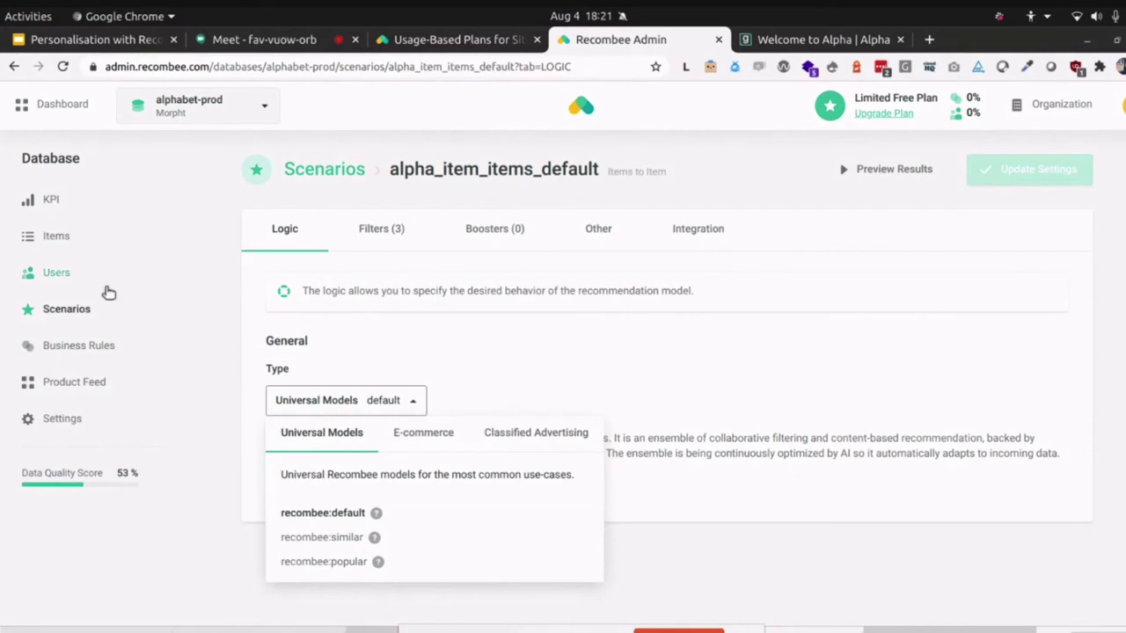
pyautogui.click(70, 312)
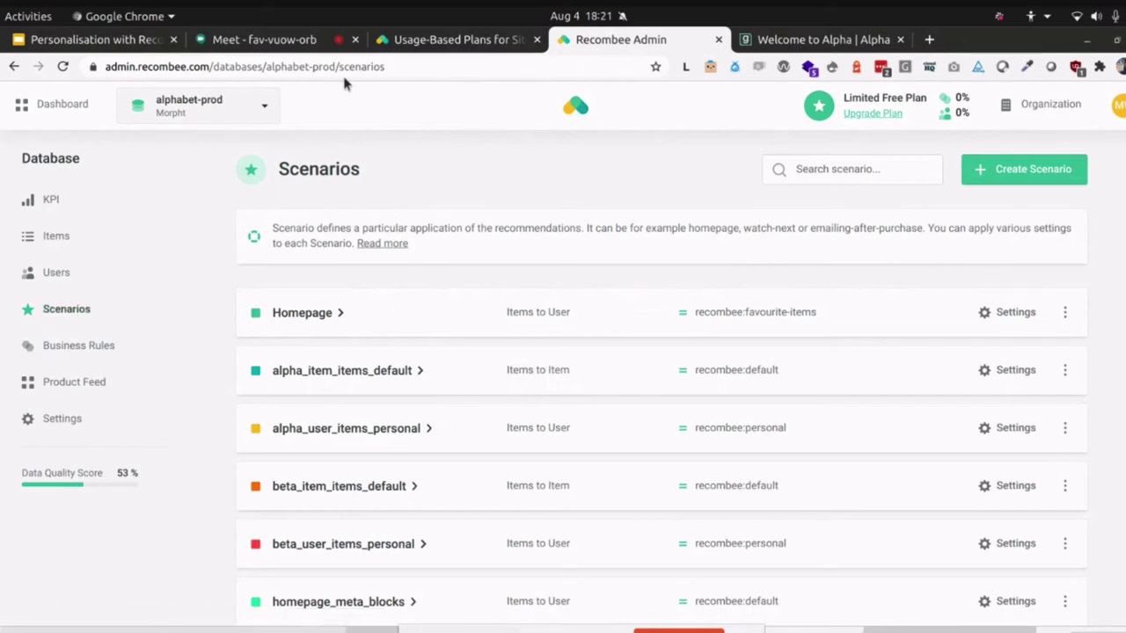
pyautogui.hotkey('alt', 'Tab')
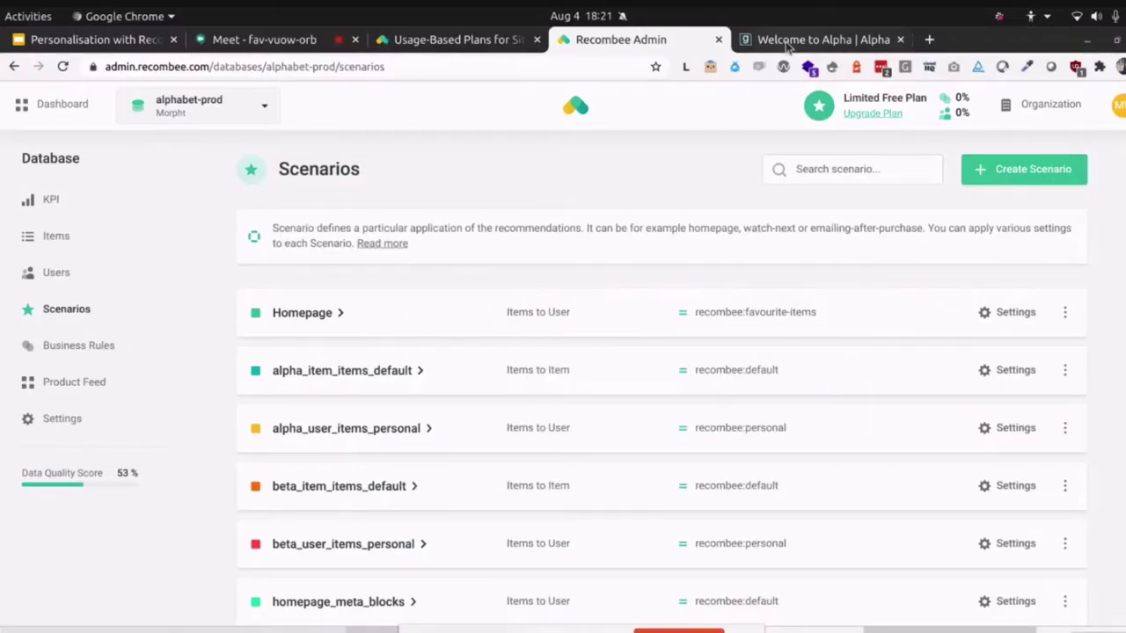
# Switch to the Welcome to Alpha site and scroll through its page.
pyautogui.click(789, 42)
pyautogui.scroll(5, 378, 353)
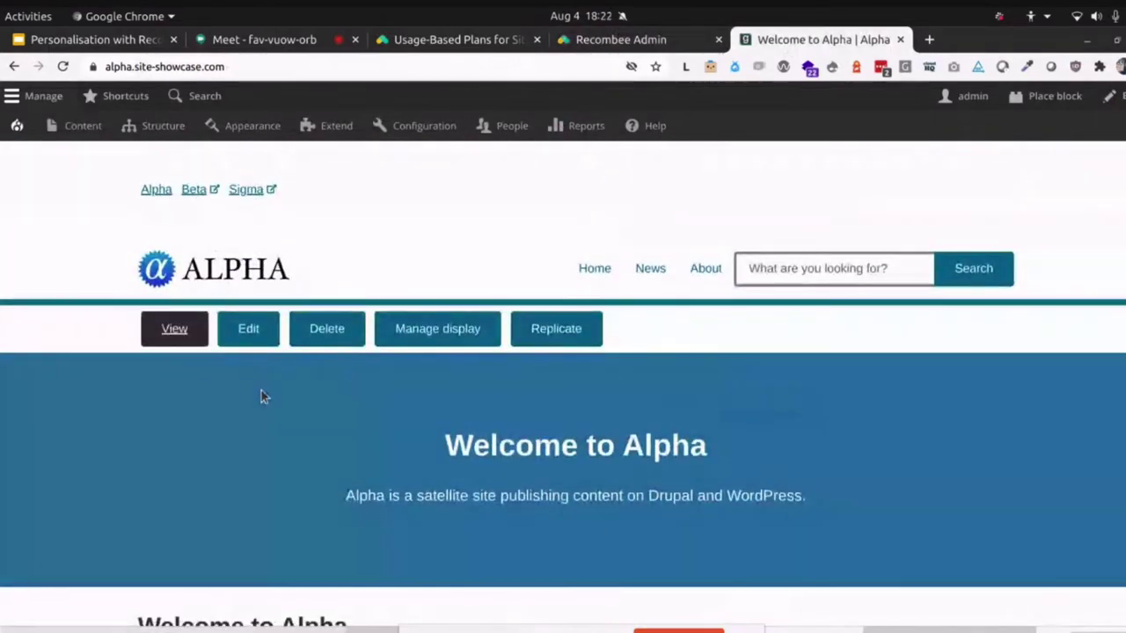
pyautogui.scroll(-3, 133, 447)
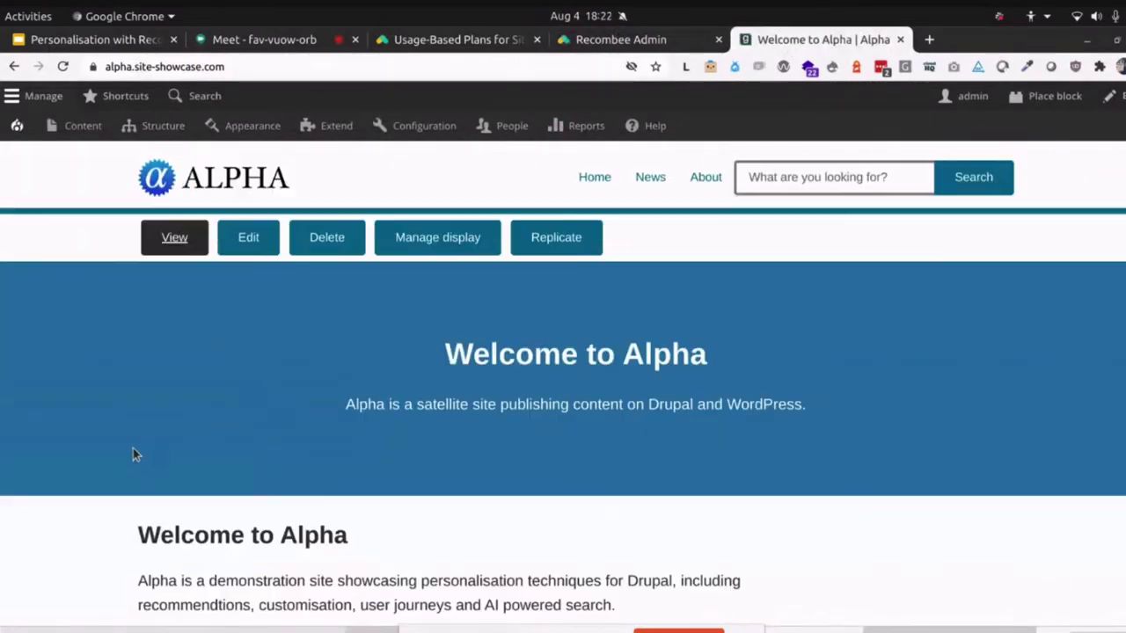
pyautogui.scroll(-5, 133, 448)
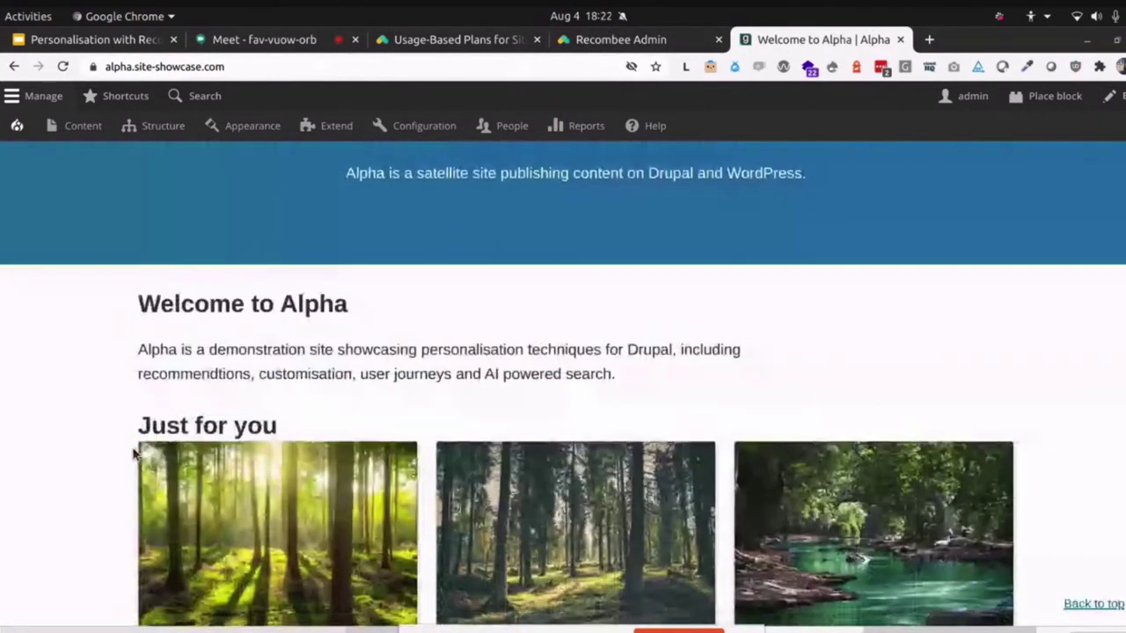
pyautogui.scroll(8, 133, 448)
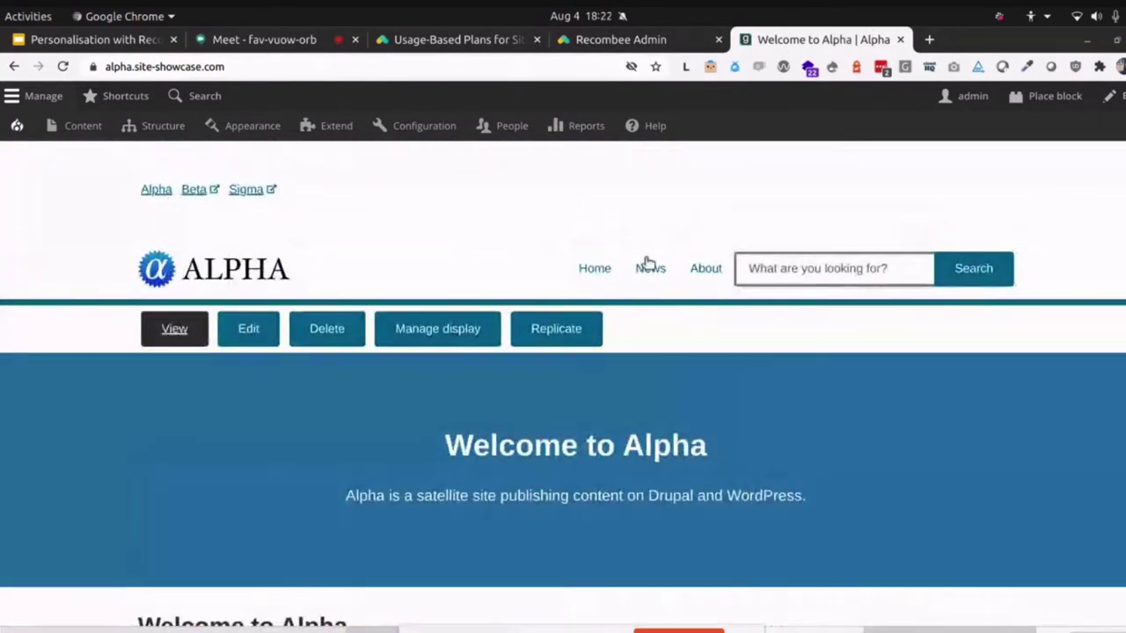
# Open the Alpha News page and scroll through its dated articles, then back to the top.
pyautogui.click(648, 271)
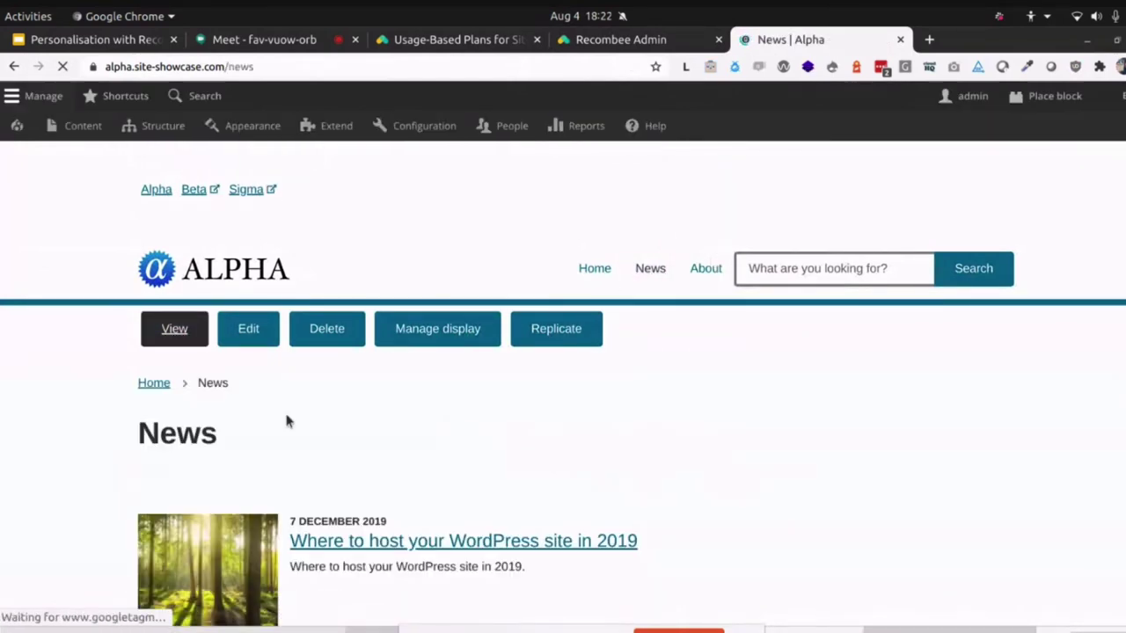
pyautogui.scroll(-3, 121, 495)
pyautogui.scroll(-3, 120, 498)
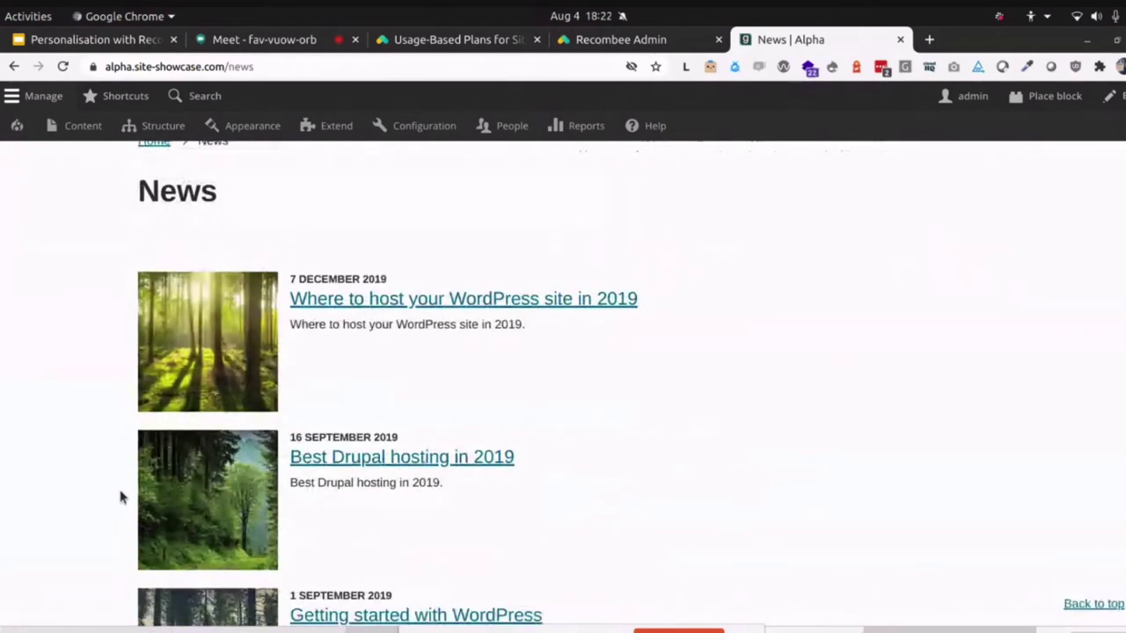
pyautogui.scroll(-3, 121, 497)
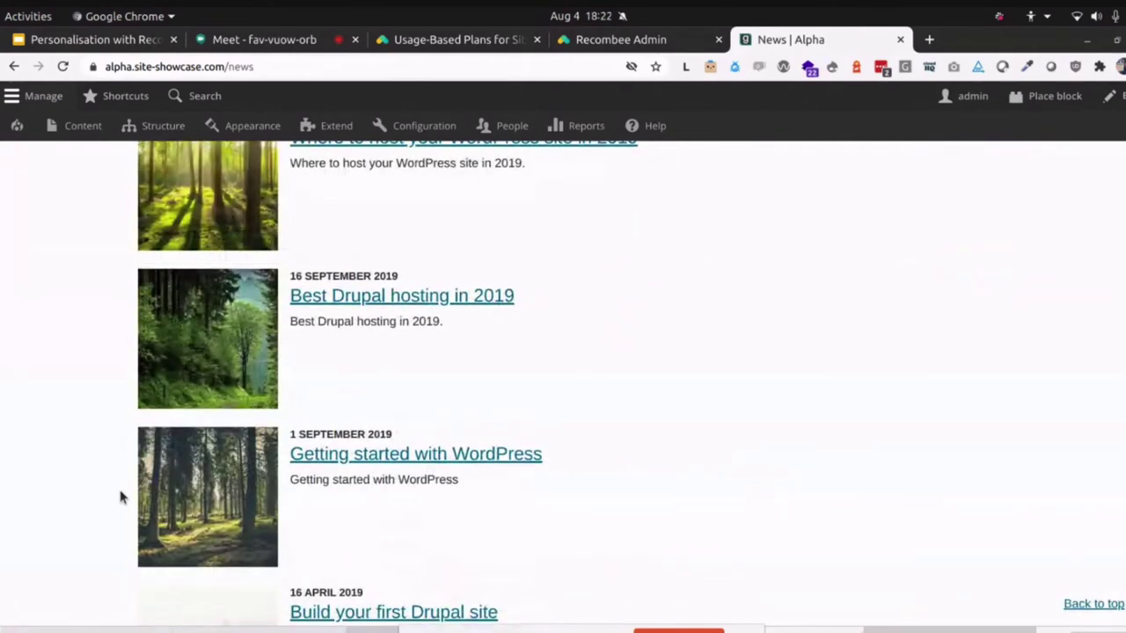
pyautogui.scroll(-3, 121, 497)
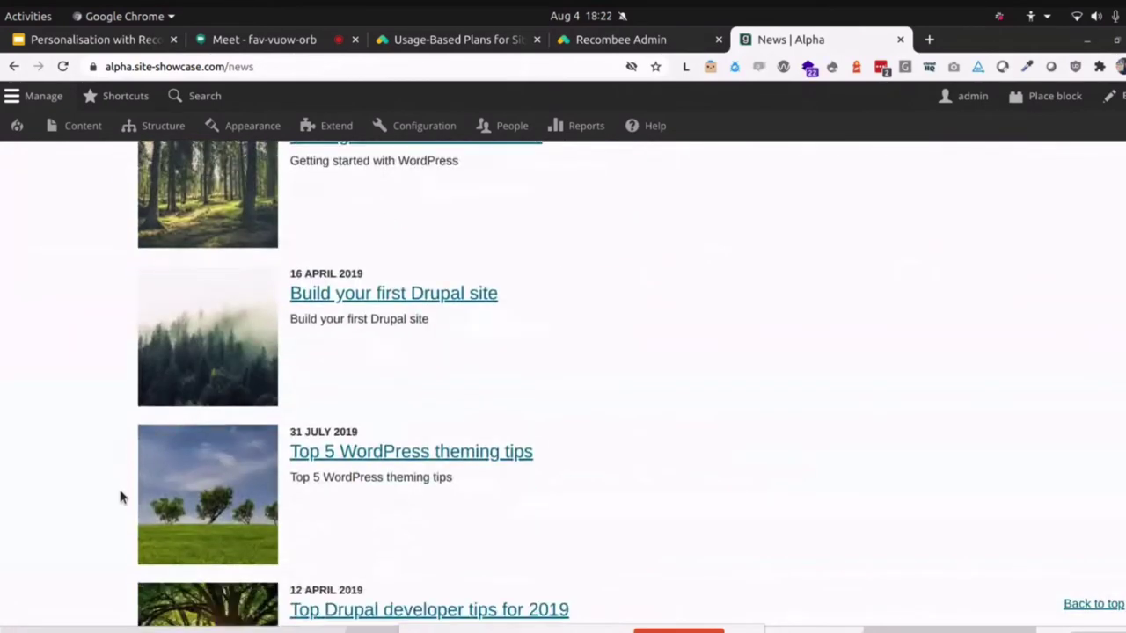
pyautogui.scroll(-3, 121, 497)
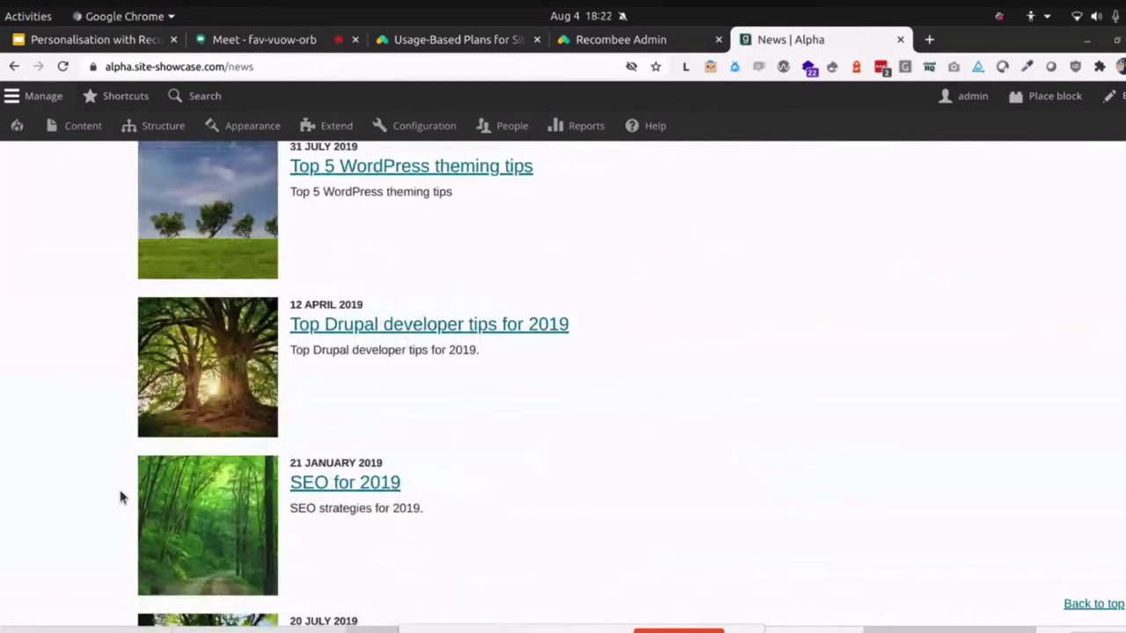
pyautogui.scroll(-4, 121, 497)
pyautogui.scroll(-2, 121, 497)
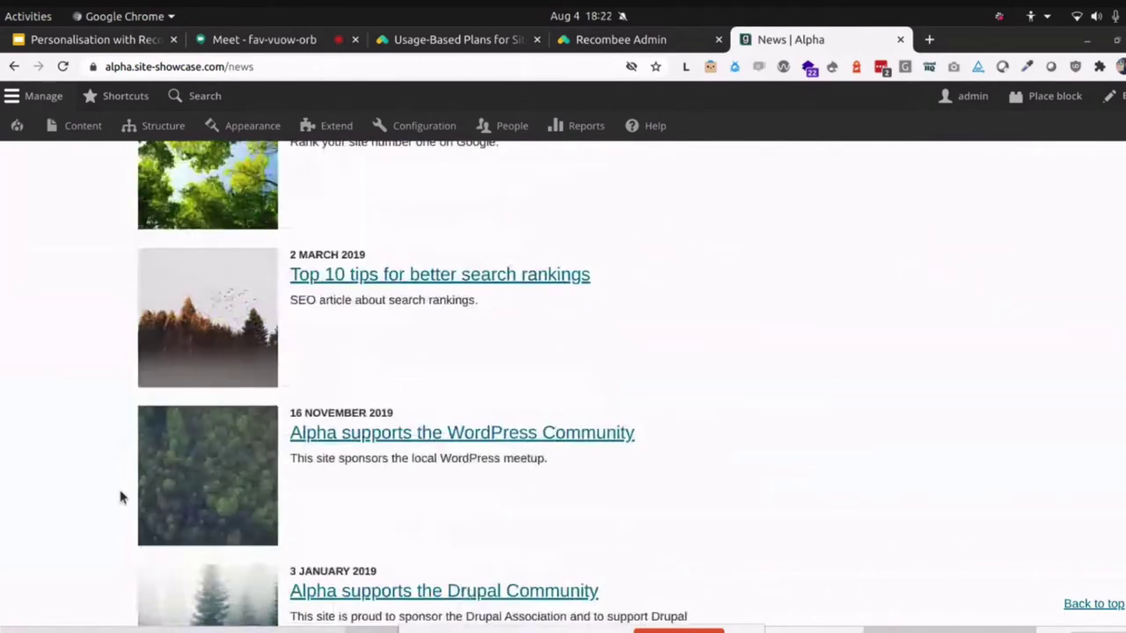
pyautogui.scroll(5, 120, 497)
pyautogui.scroll(10, 121, 498)
pyautogui.scroll(3, 121, 497)
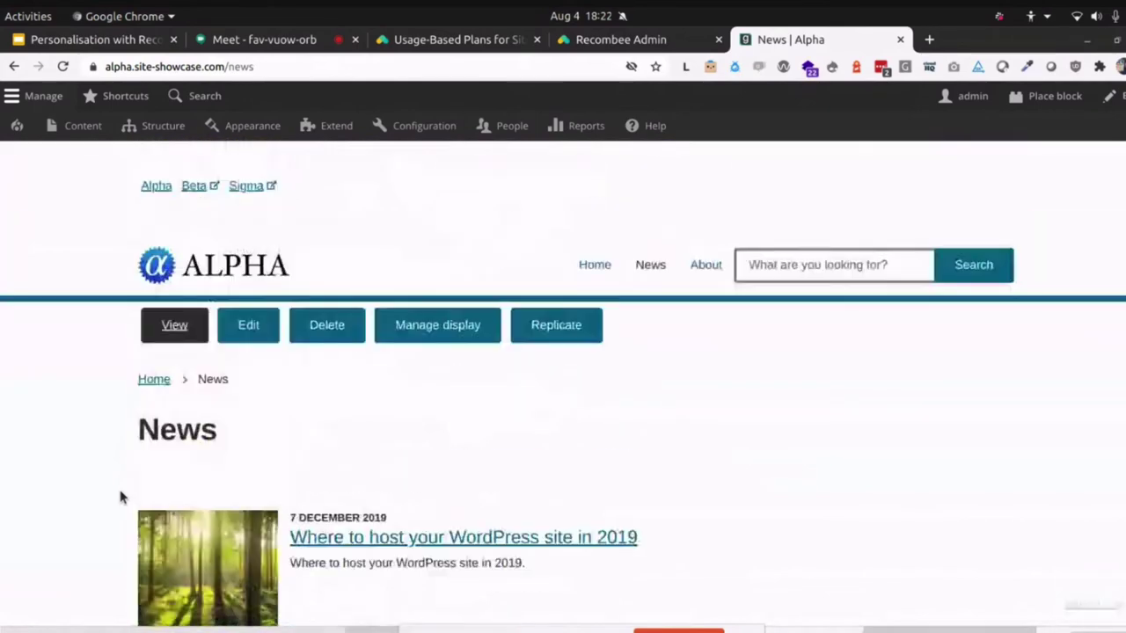
# Return to the Alpha home page via the Home breadcrumb and scroll to the Just for you cards.
pyautogui.click(155, 383)
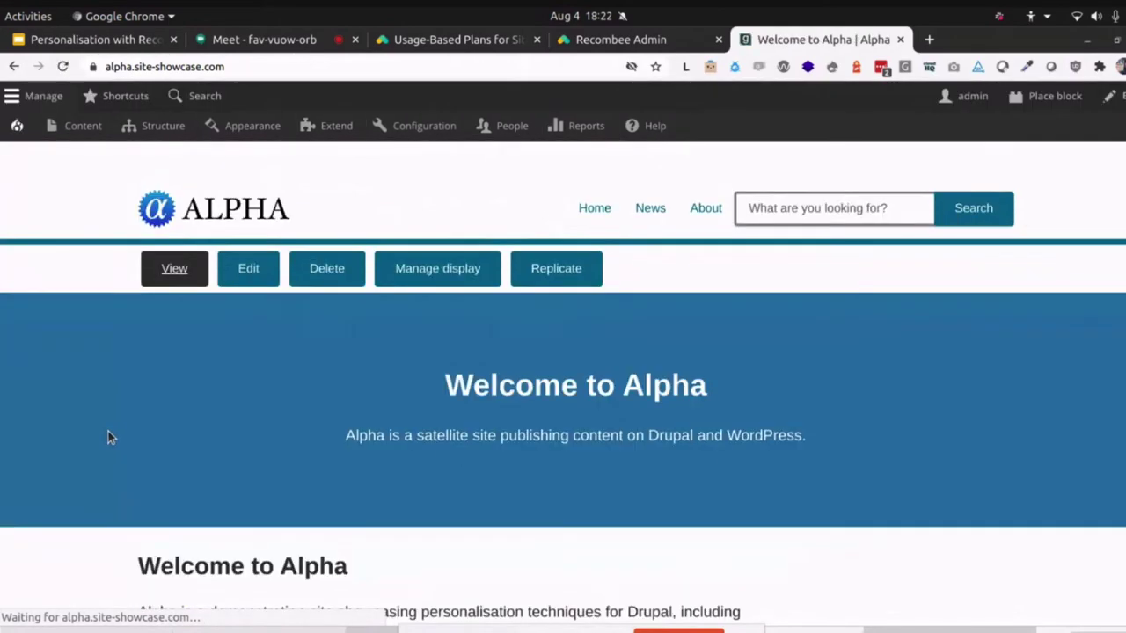
pyautogui.scroll(-4, 108, 436)
pyautogui.scroll(-1, 108, 437)
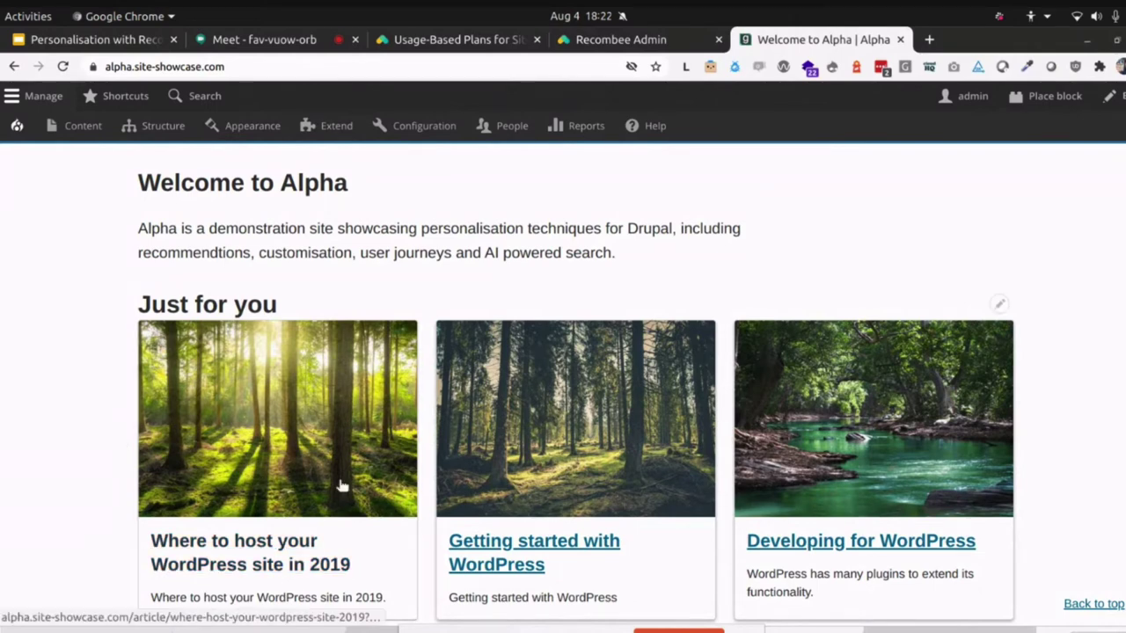
# Open 'Where to host your WordPress site in 2019', then its recommended 'Developing for WordPress' article.
pyautogui.scroll(-1, 467, 486)
pyautogui.click(302, 469)
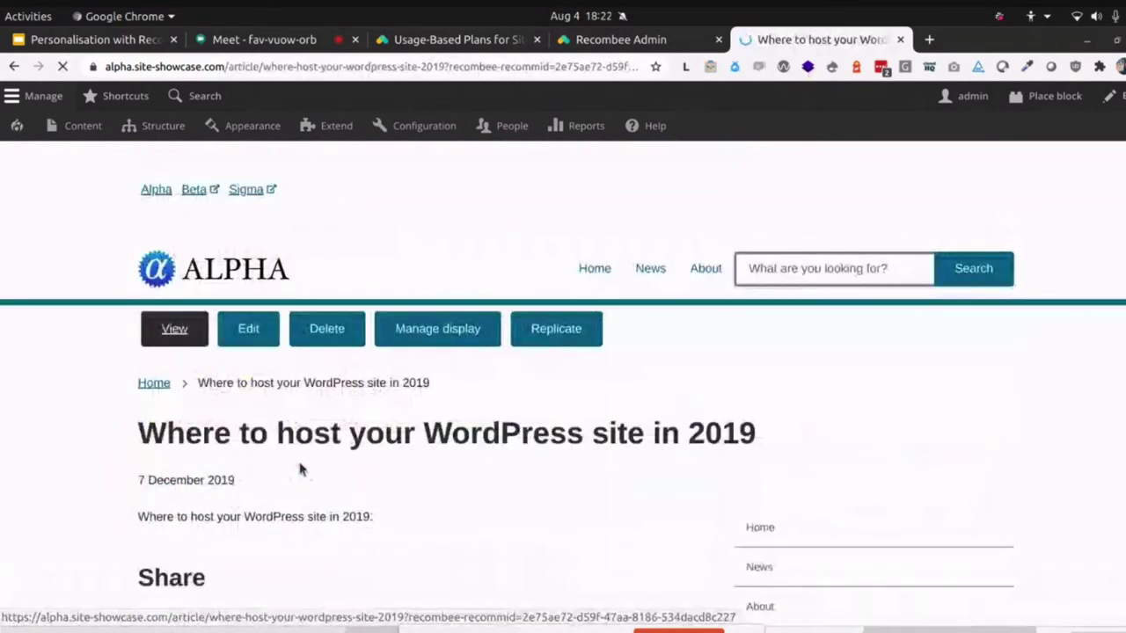
pyautogui.scroll(-3, 303, 468)
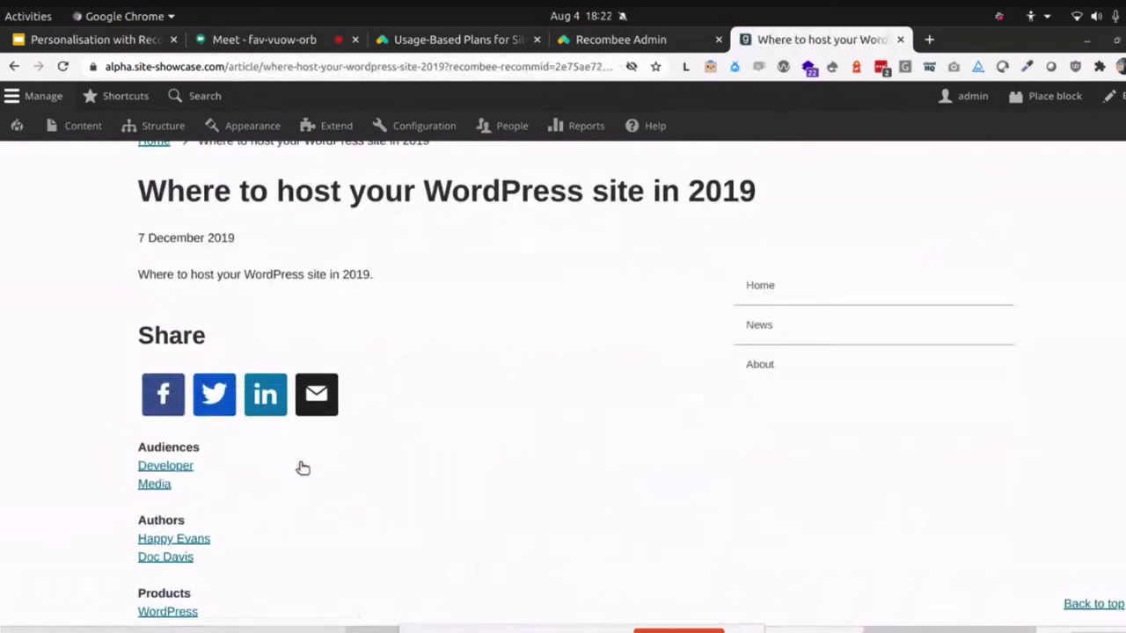
pyautogui.scroll(-3, 303, 468)
pyautogui.scroll(-3, 302, 468)
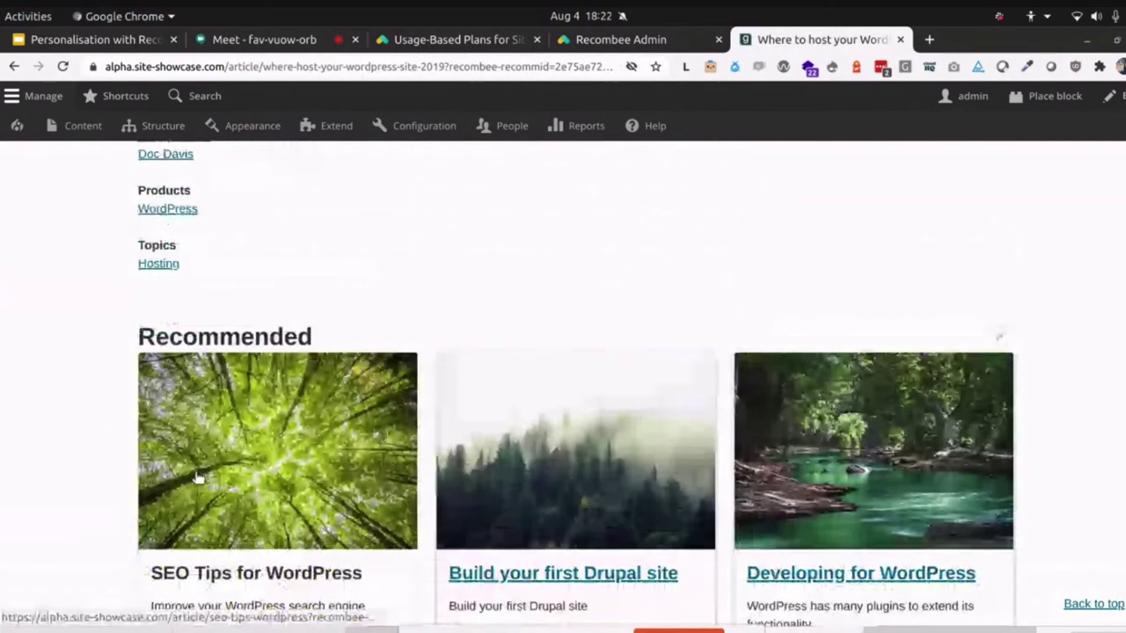
pyautogui.scroll(-2, 98, 524)
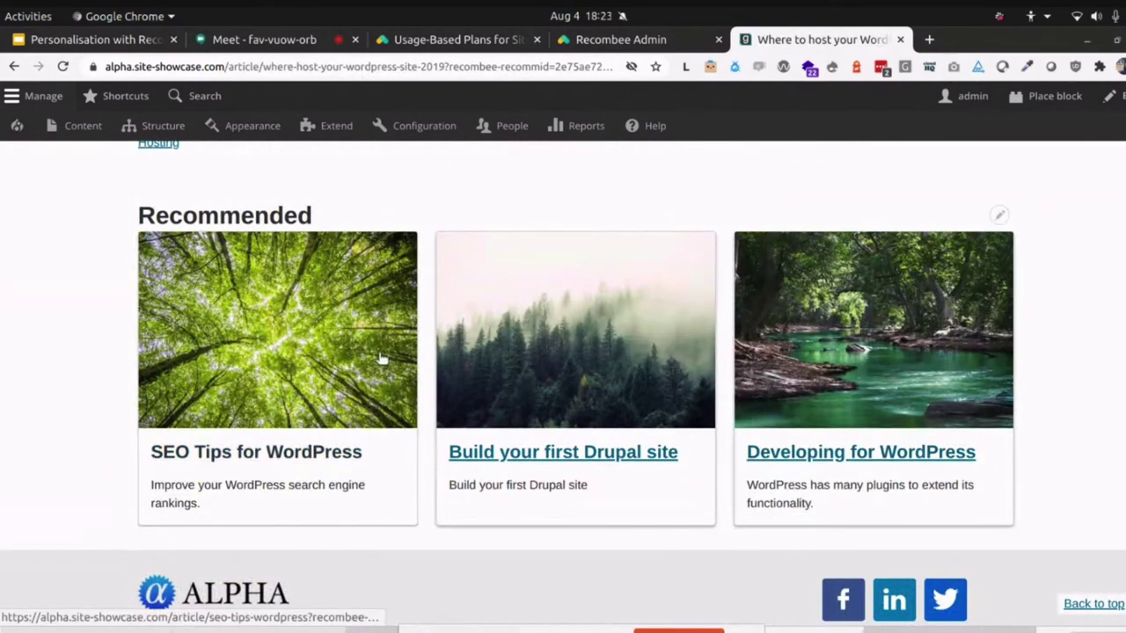
pyautogui.click(845, 459)
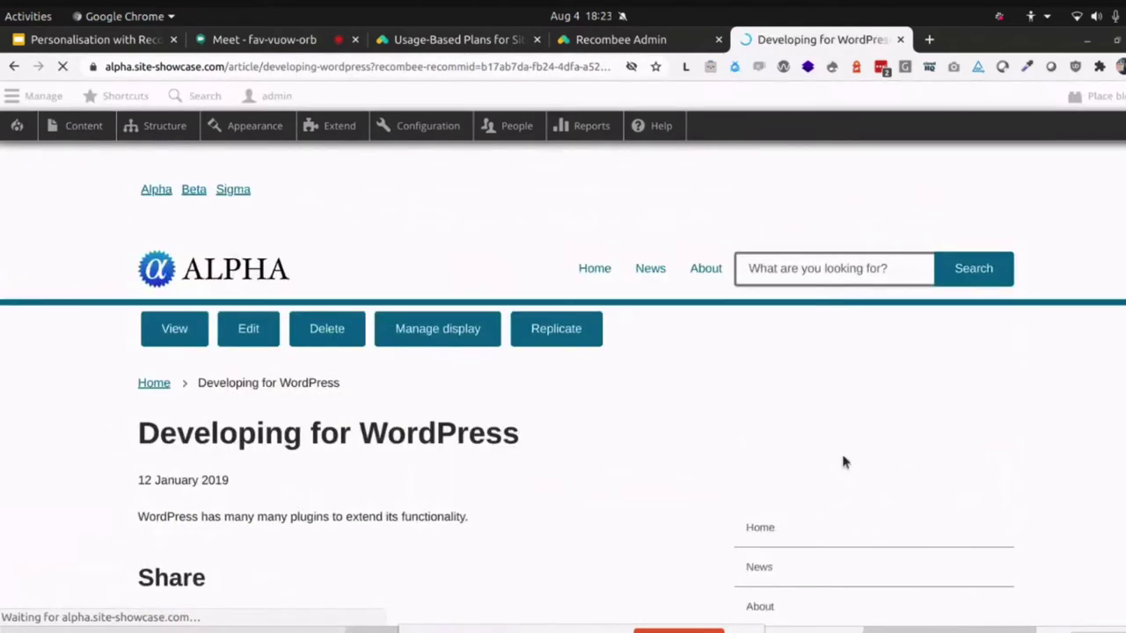
# Scroll through the Developing for WordPress recommendations, then return to the Welcome to Alpha home page.
pyautogui.scroll(-5, 842, 462)
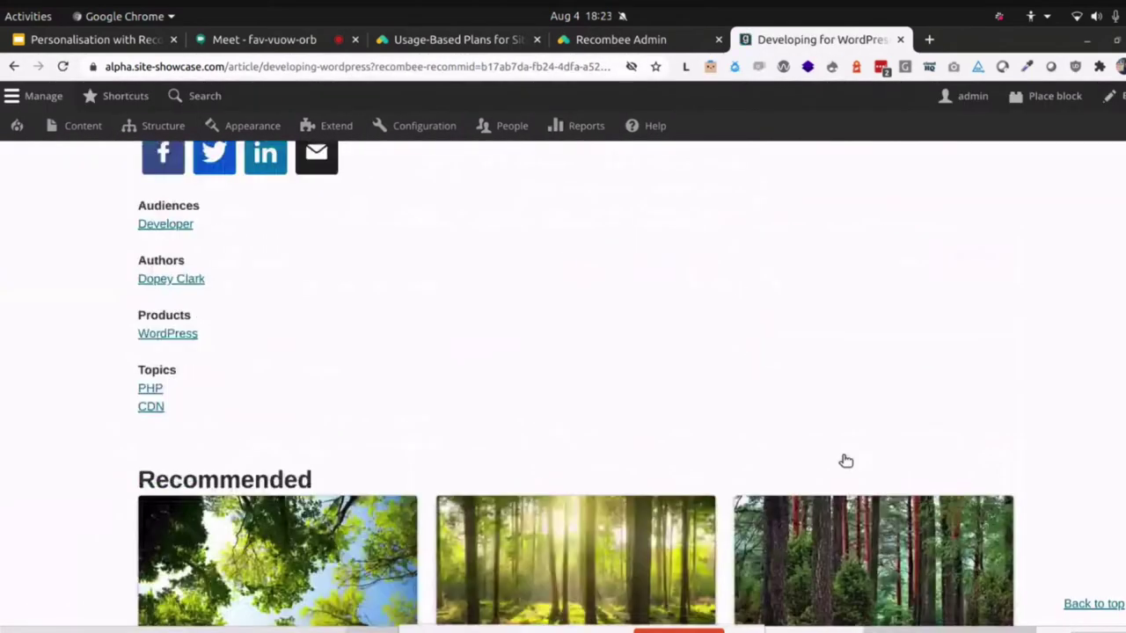
pyautogui.scroll(-3, 844, 462)
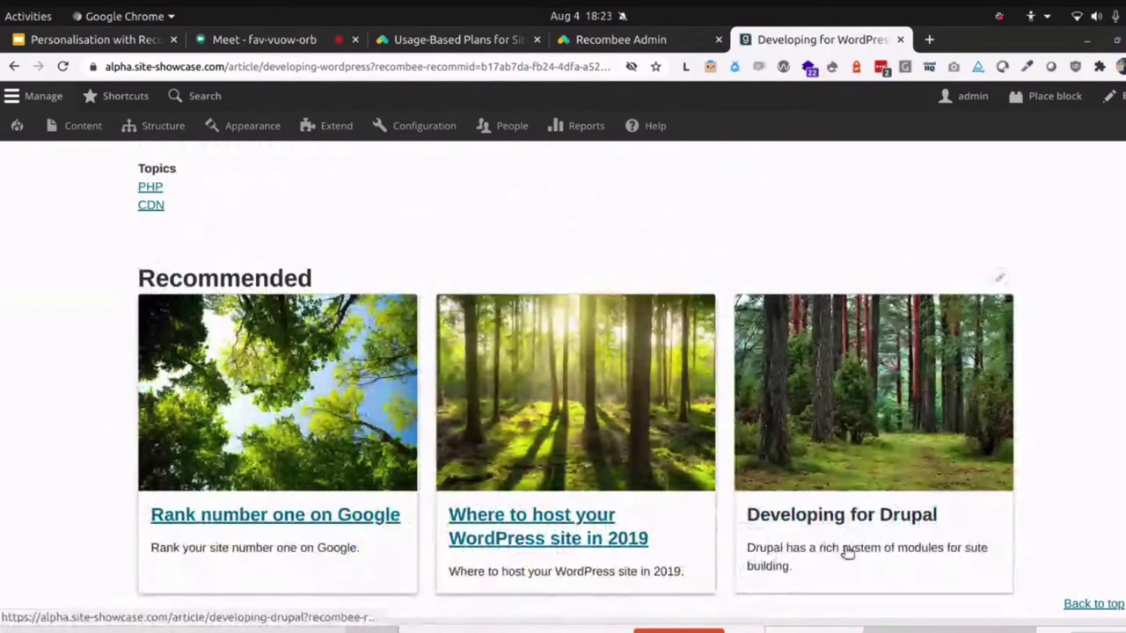
pyautogui.scroll(-2, 832, 521)
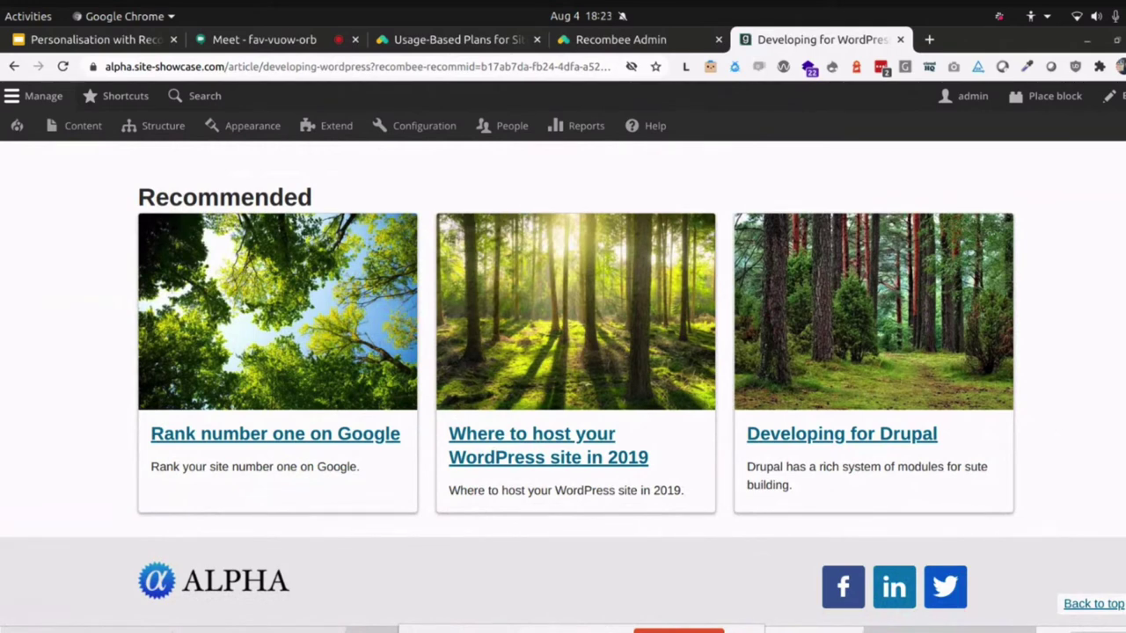
pyautogui.press('Home')
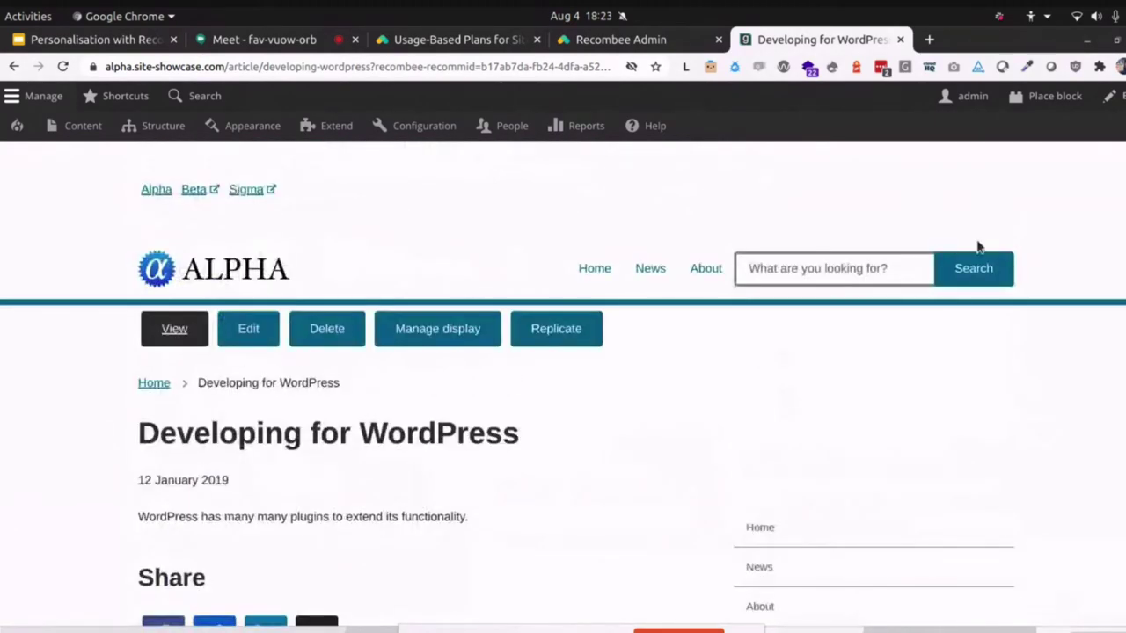
pyautogui.click(204, 269)
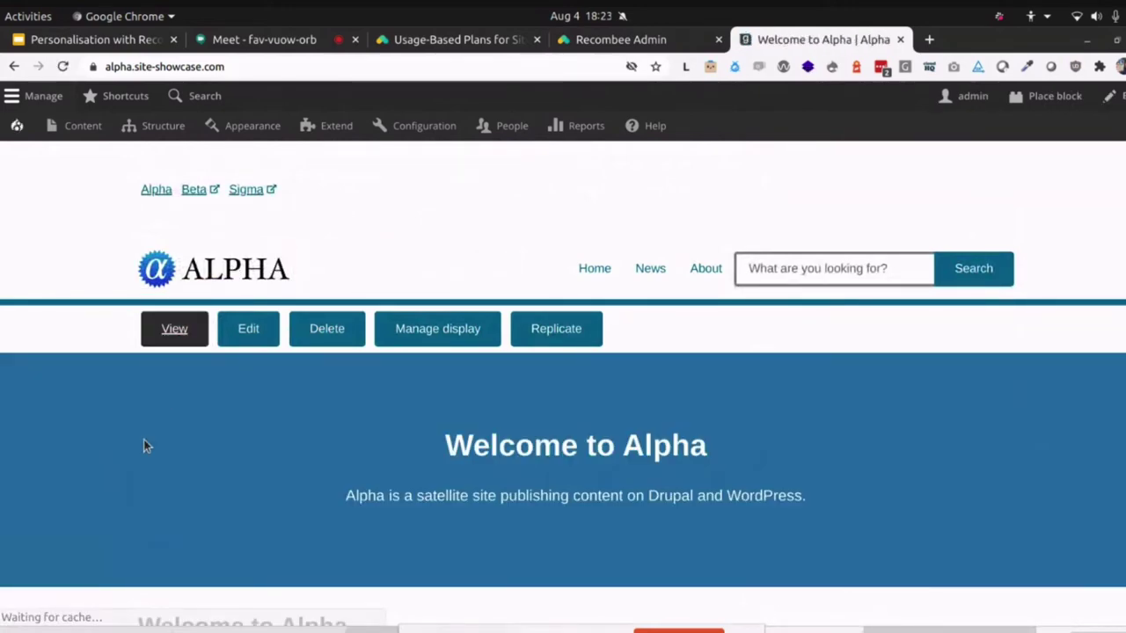
# Scroll to the updated Just for you cards: Getting started with WordPress, SEO for 2019, WordPress Community.
pyautogui.scroll(-2, 139, 455)
pyautogui.scroll(-2, 88, 502)
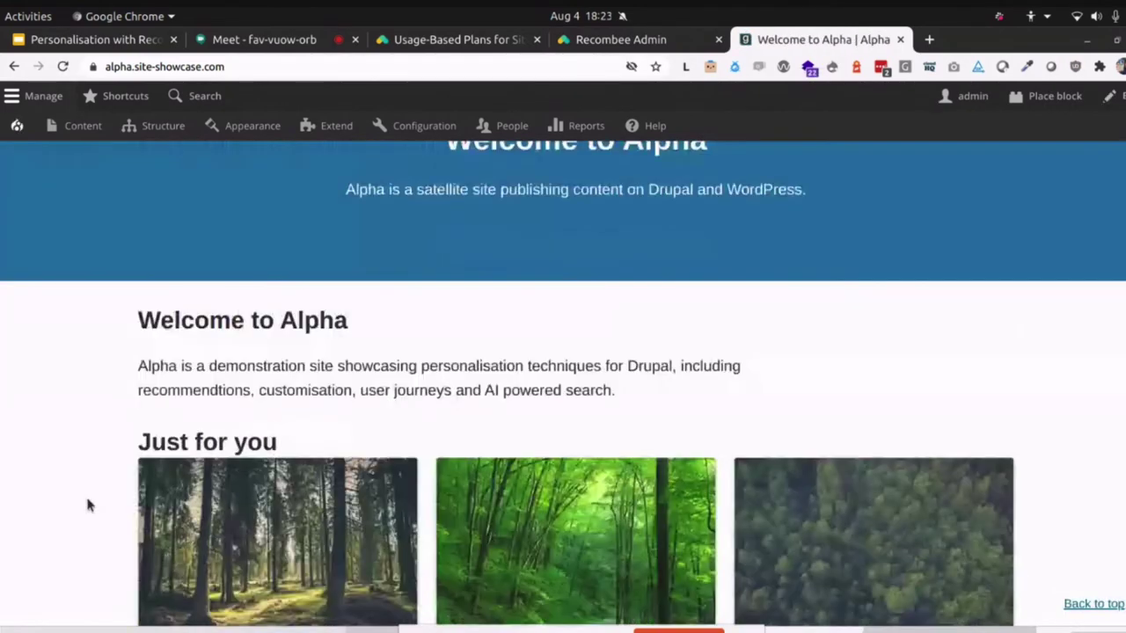
pyautogui.scroll(-2, 87, 505)
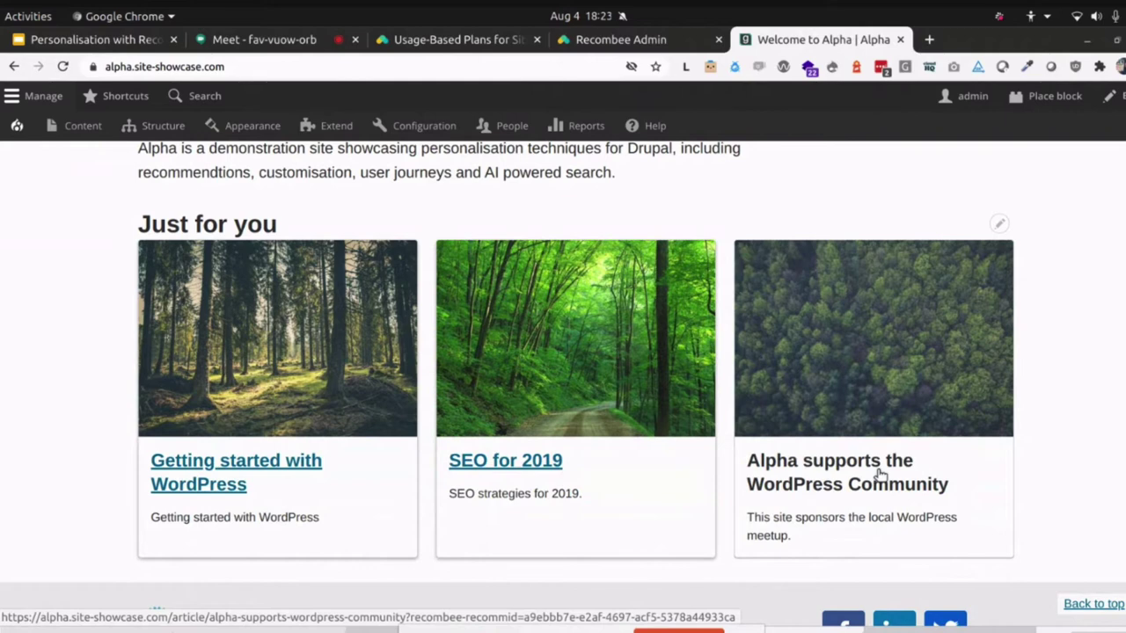
pyautogui.scroll(1, 881, 475)
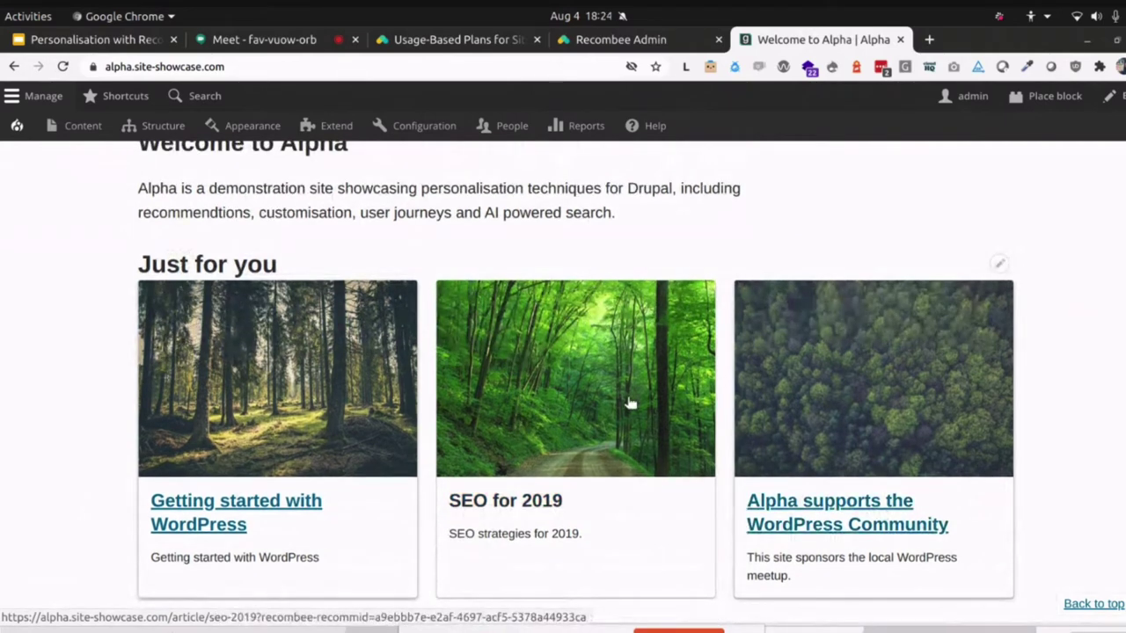
pyautogui.scroll(3, 630, 404)
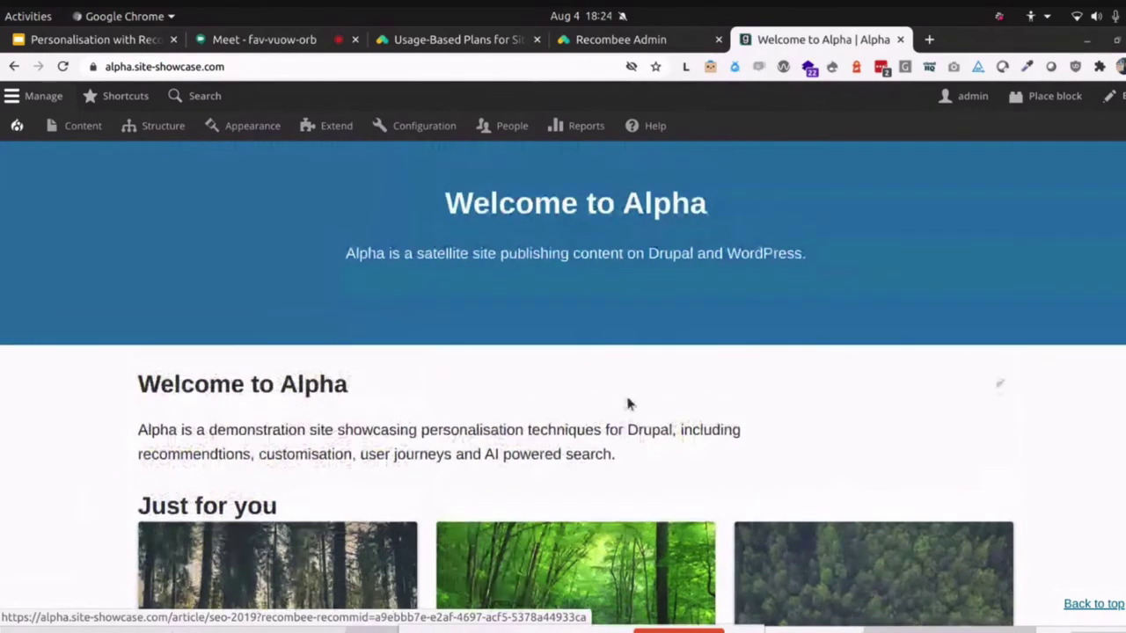
pyautogui.scroll(-3, 630, 404)
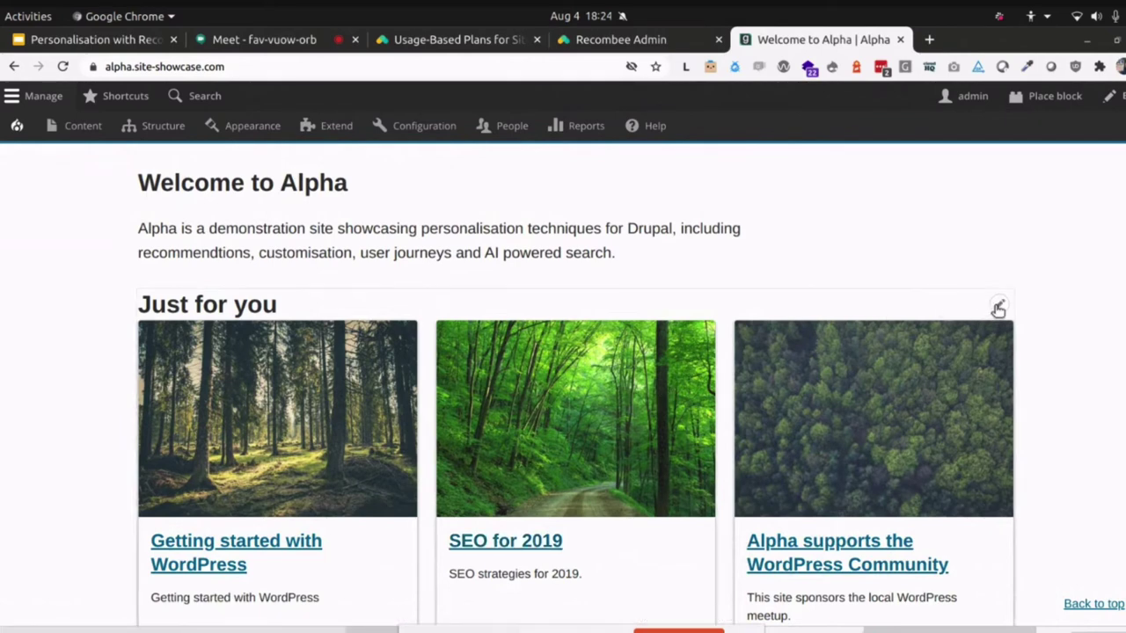
# Open the Just for you block's configuration and confirm Items to User with the alpha_user_items_personal scenario.
pyautogui.click(997, 308)
pyautogui.click(975, 326)
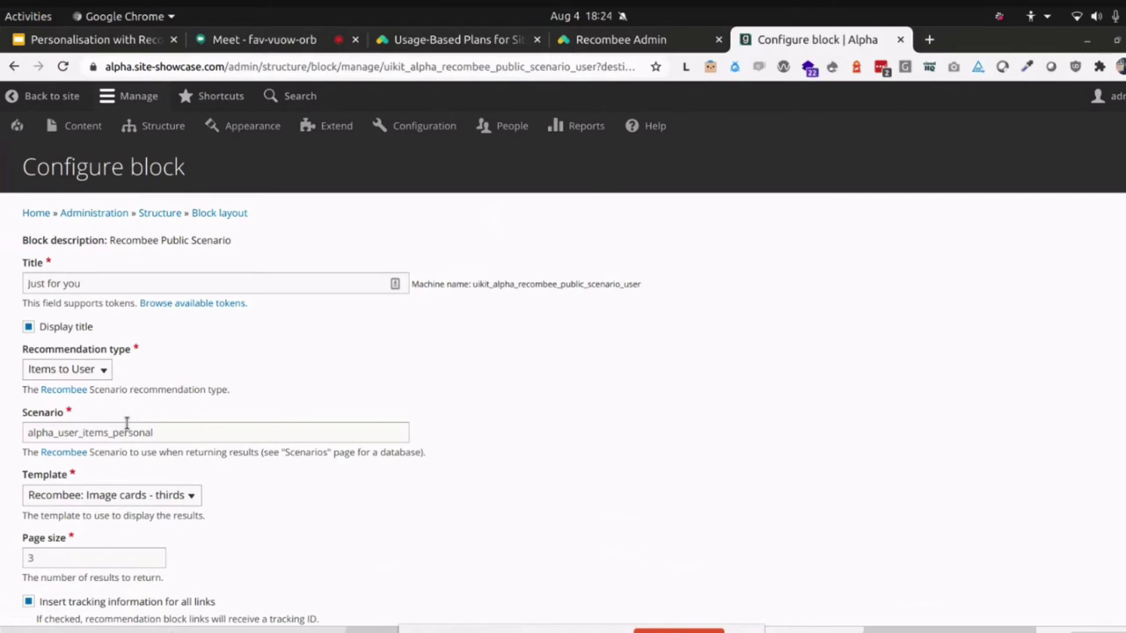
pyautogui.scroll(-1, 14, 419)
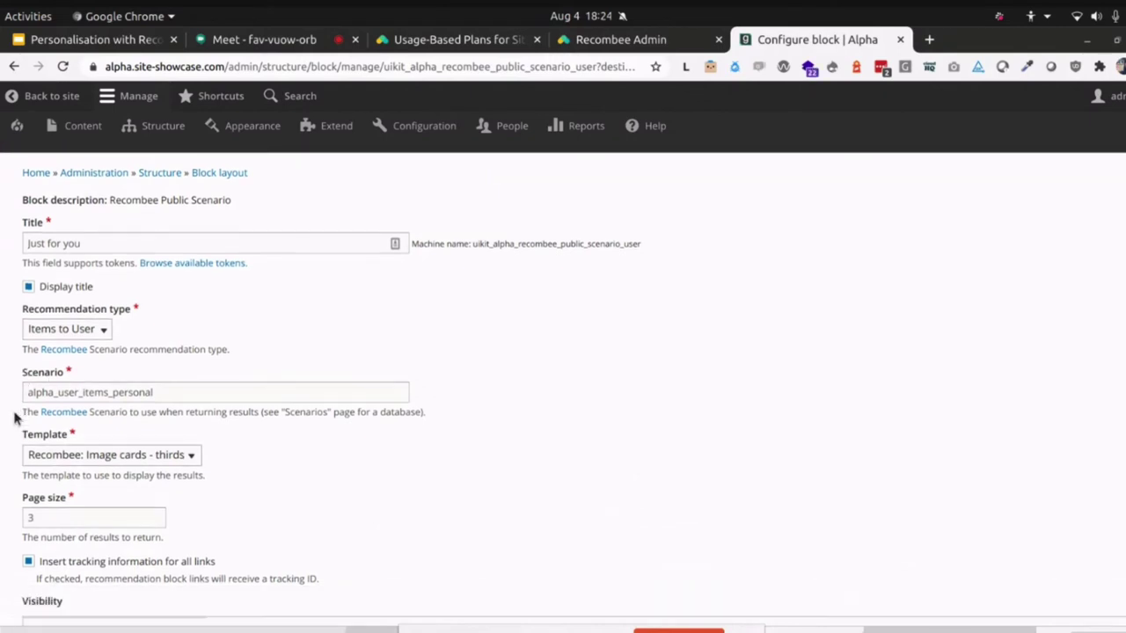
pyautogui.scroll(-2, 14, 419)
pyautogui.click(75, 249)
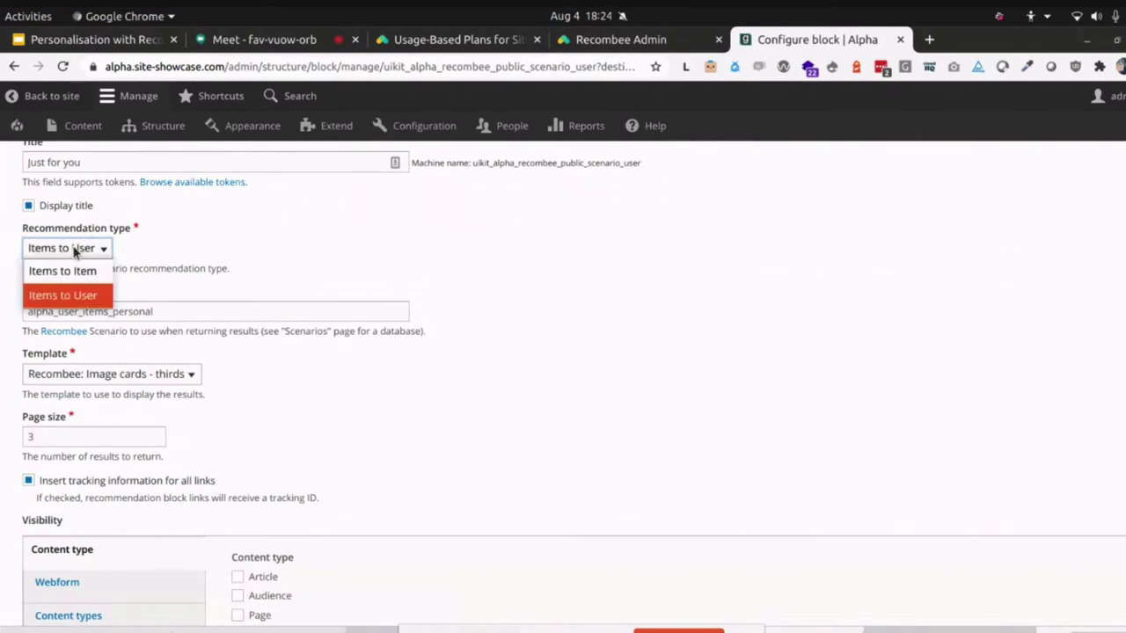
pyautogui.click(179, 253)
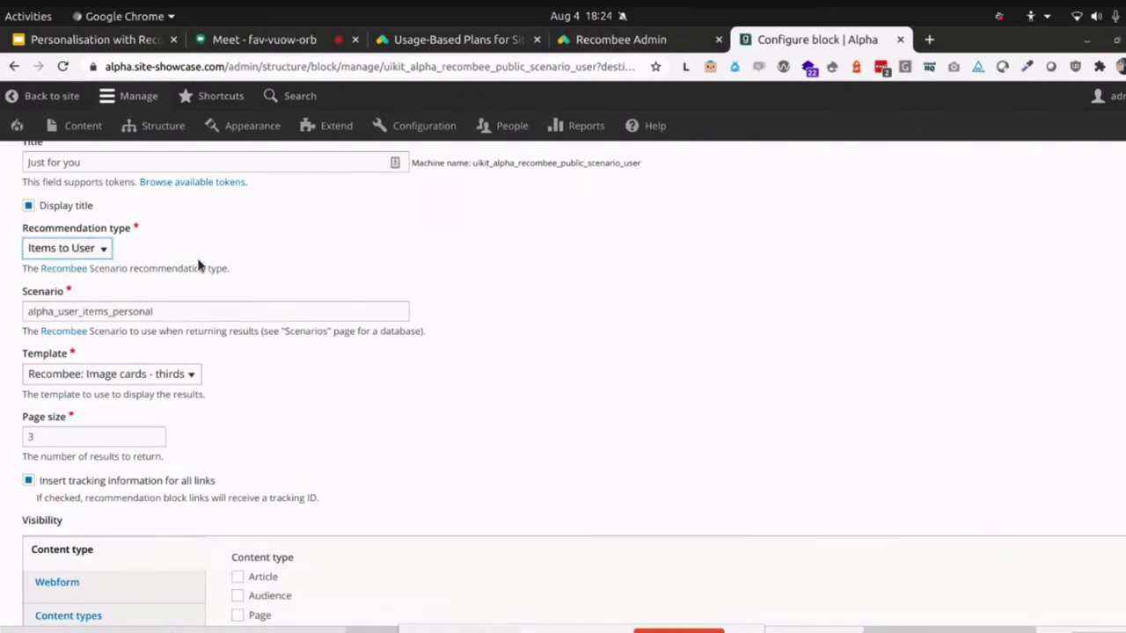
pyautogui.moveTo(157, 319); pyautogui.dragTo(14, 322)
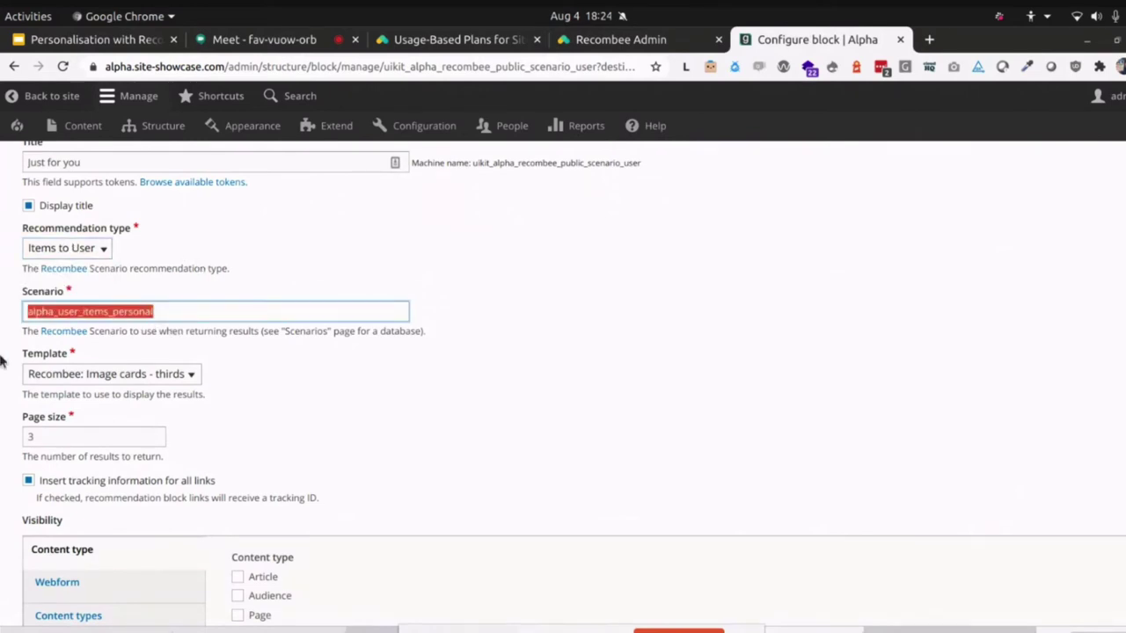
pyautogui.scroll(-1, 2, 394)
pyautogui.moveTo(35, 397); pyautogui.dragTo(12, 432)
pyautogui.scroll(-2, 13, 432)
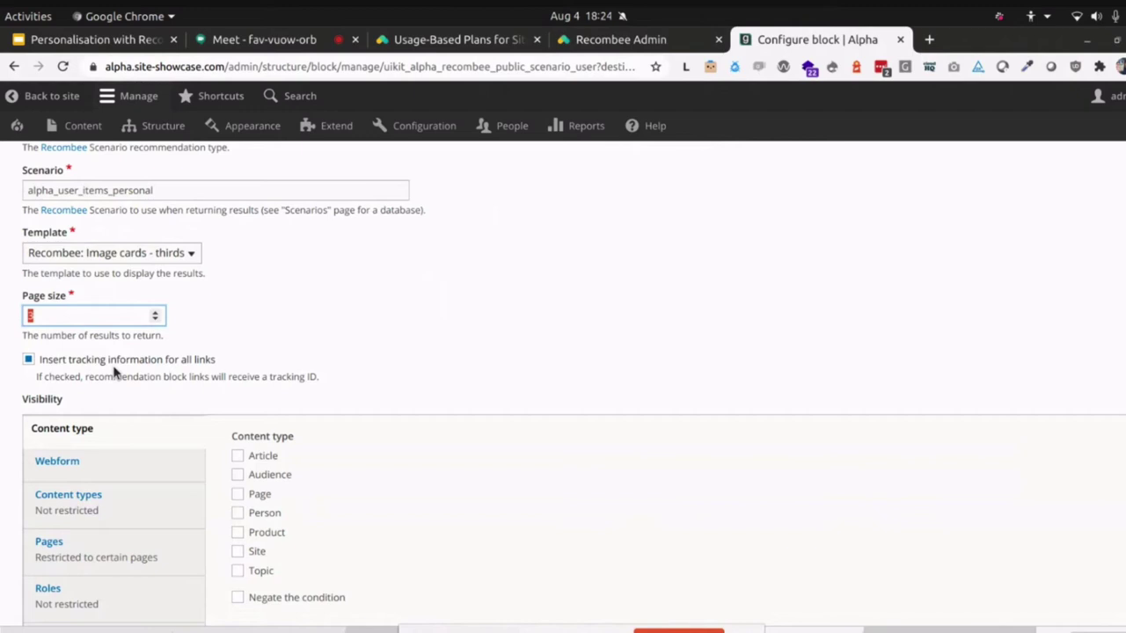
pyautogui.scroll(2, 113, 371)
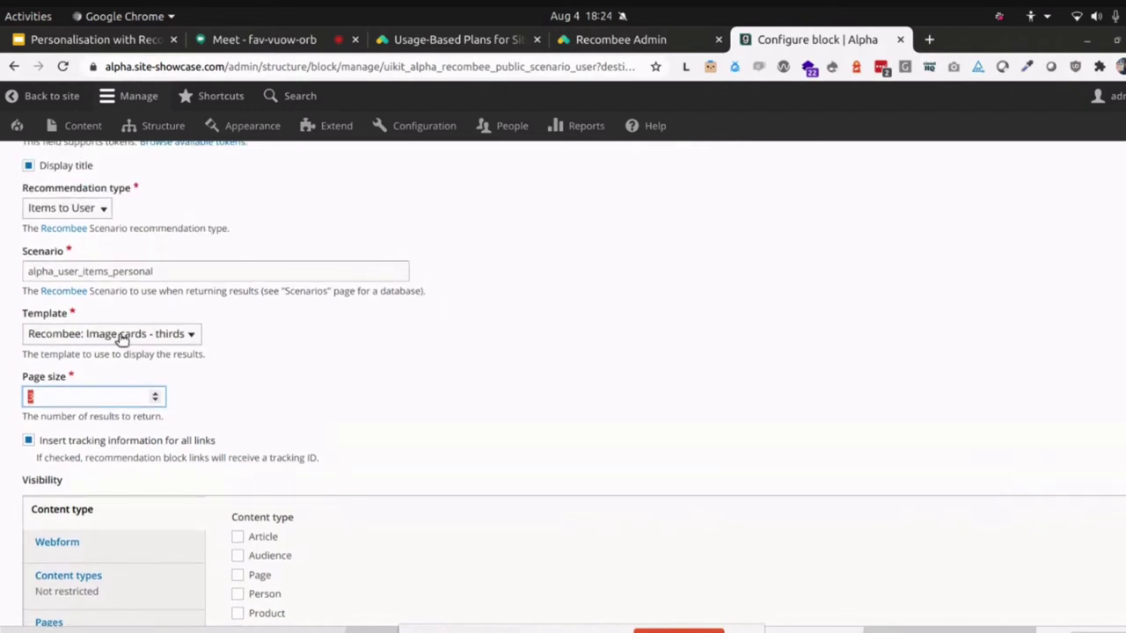
# Choose the Recombee titles display template for the block.
pyautogui.click(122, 339)
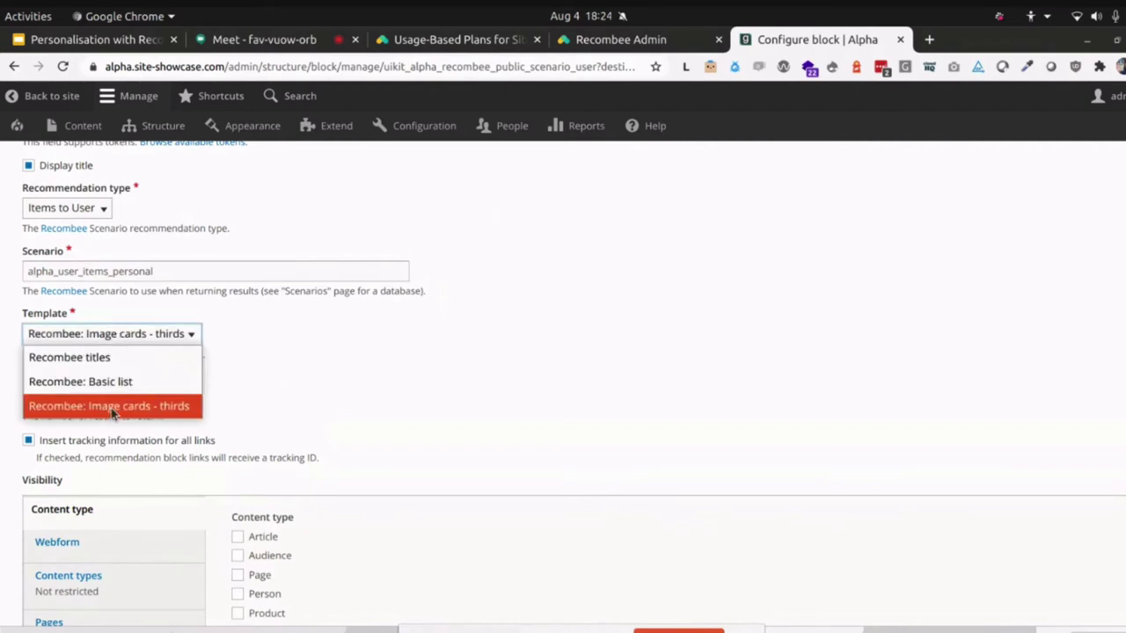
pyautogui.click(83, 358)
pyautogui.scroll(-5, 17, 483)
pyautogui.scroll(-2, 18, 484)
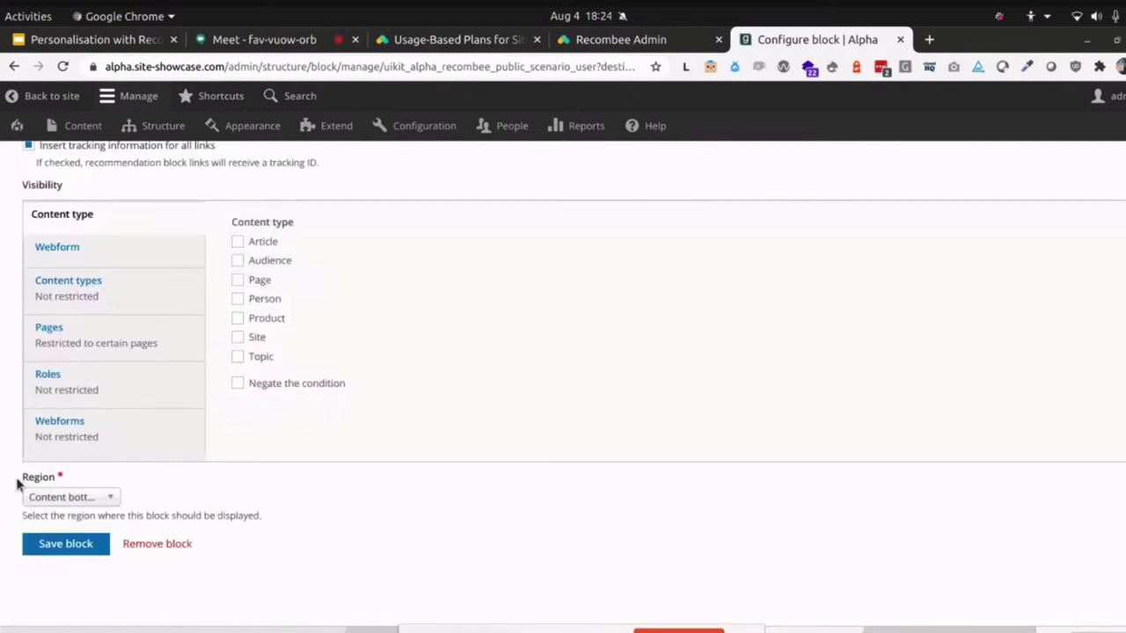
# Save the block and view the Just for you recommendations as a titles list.
pyautogui.click(50, 543)
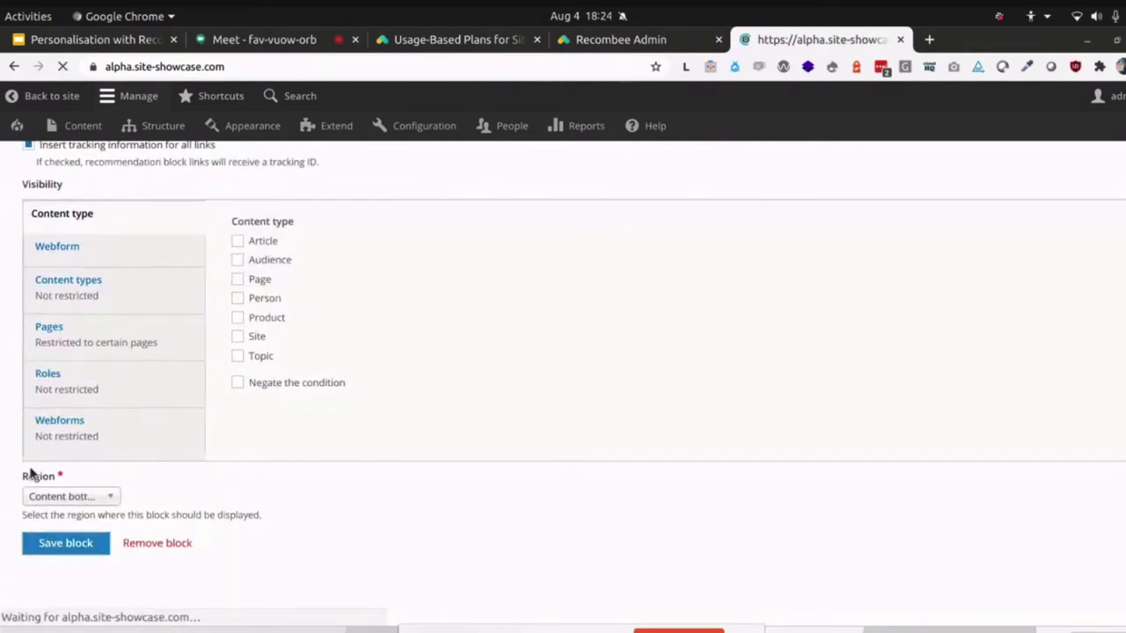
pyautogui.scroll(-3, 80, 468)
pyautogui.scroll(-1, 88, 469)
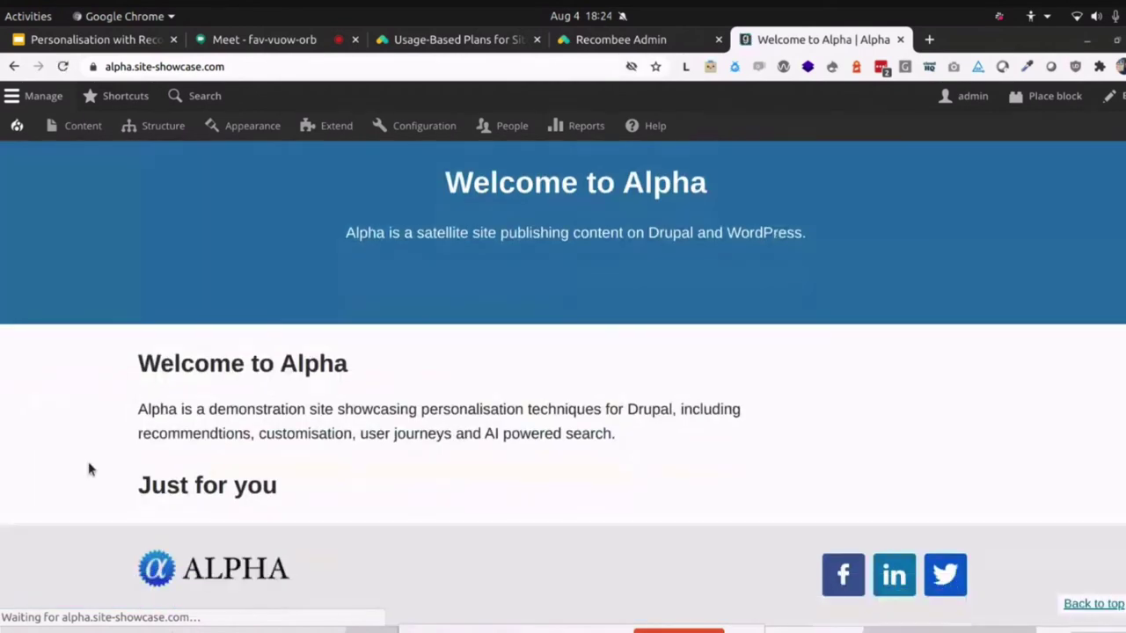
pyautogui.scroll(-2, 258, 453)
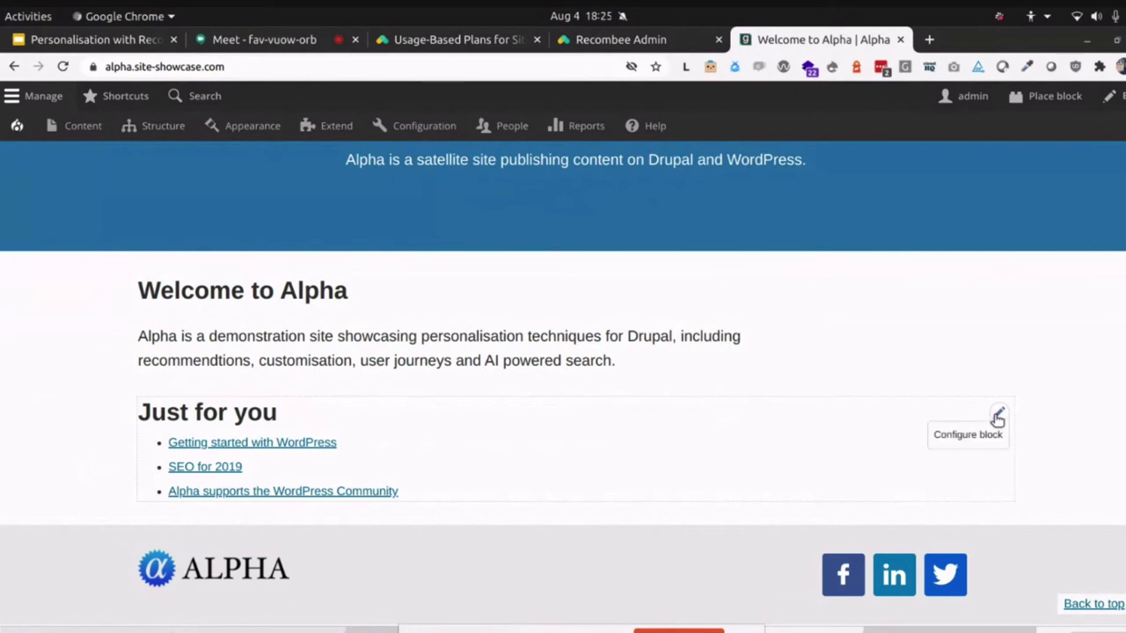
# Restore the Image cards - thirds template, save, review the picture cards, then return to the Alphabet slide.
pyautogui.click(979, 434)
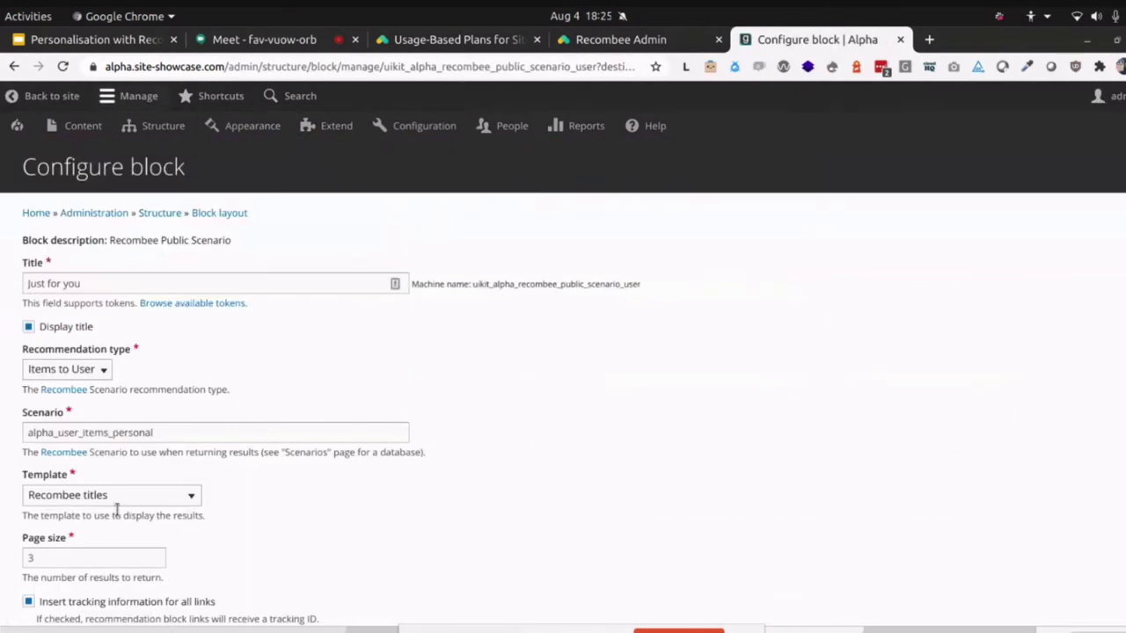
pyautogui.click(124, 496)
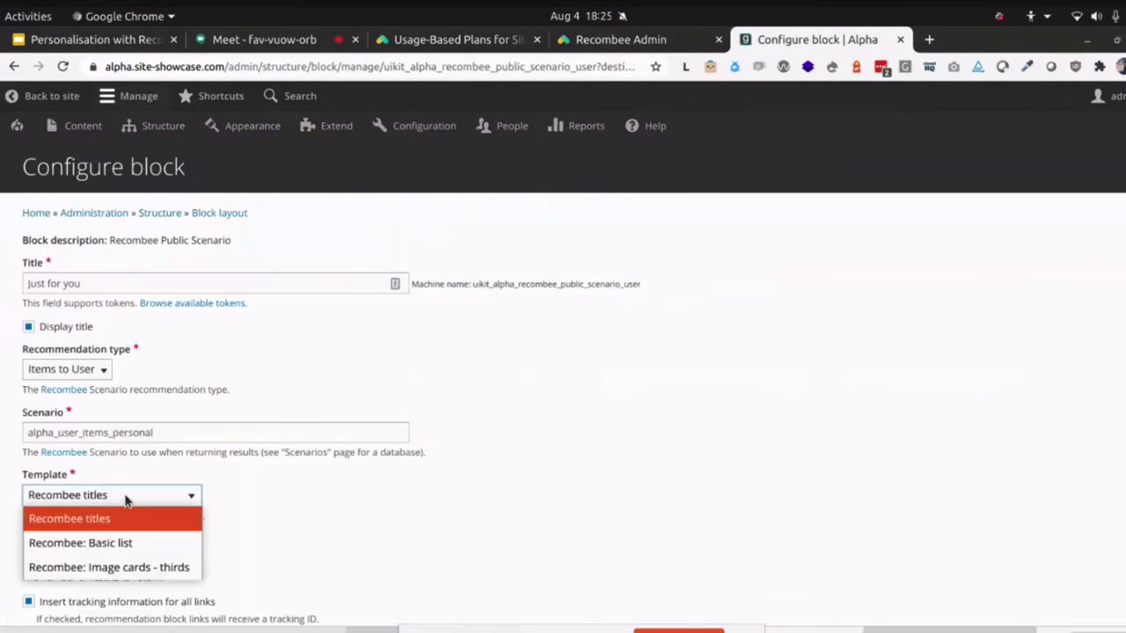
pyautogui.click(130, 572)
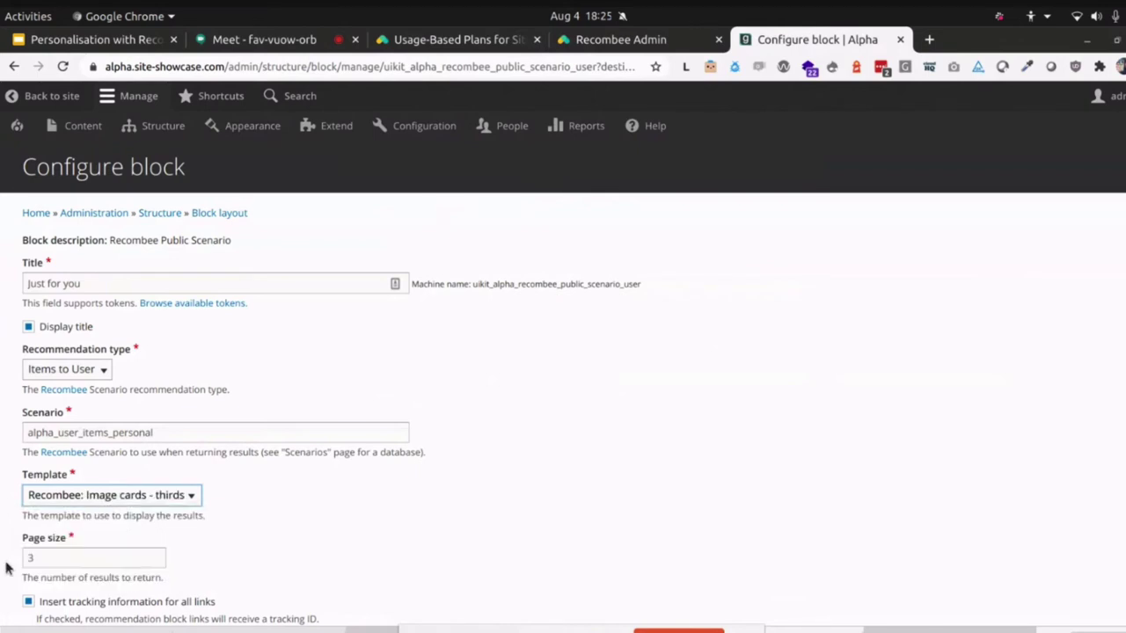
pyautogui.scroll(-5, 7, 568)
pyautogui.click(39, 551)
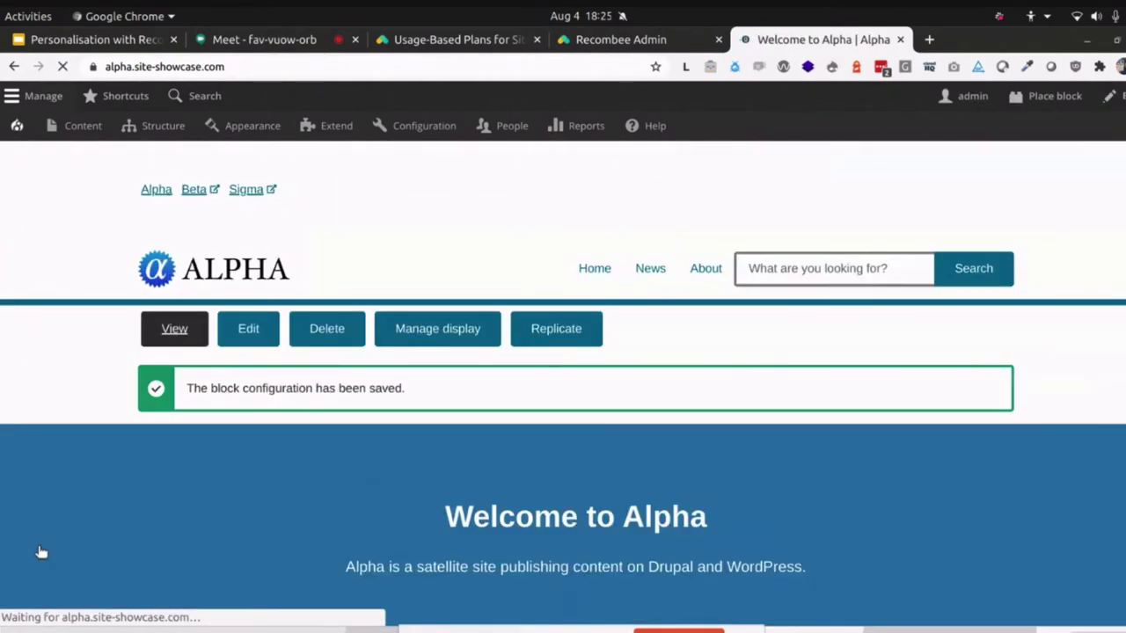
pyautogui.scroll(-7, 154, 535)
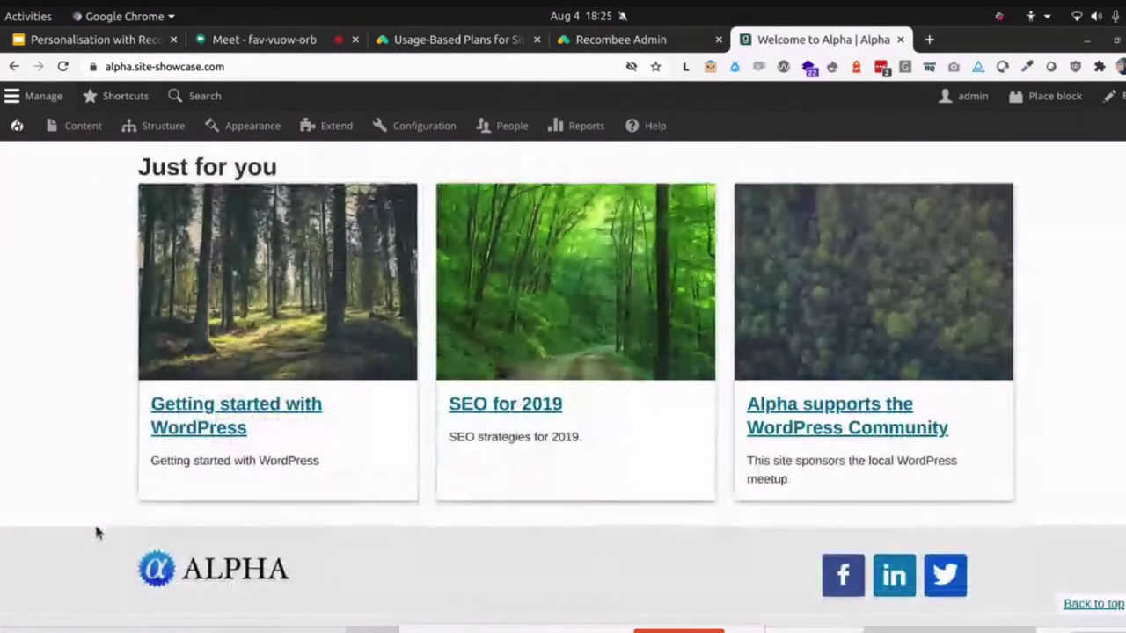
pyautogui.scroll(2, 97, 532)
pyautogui.scroll(1, 96, 533)
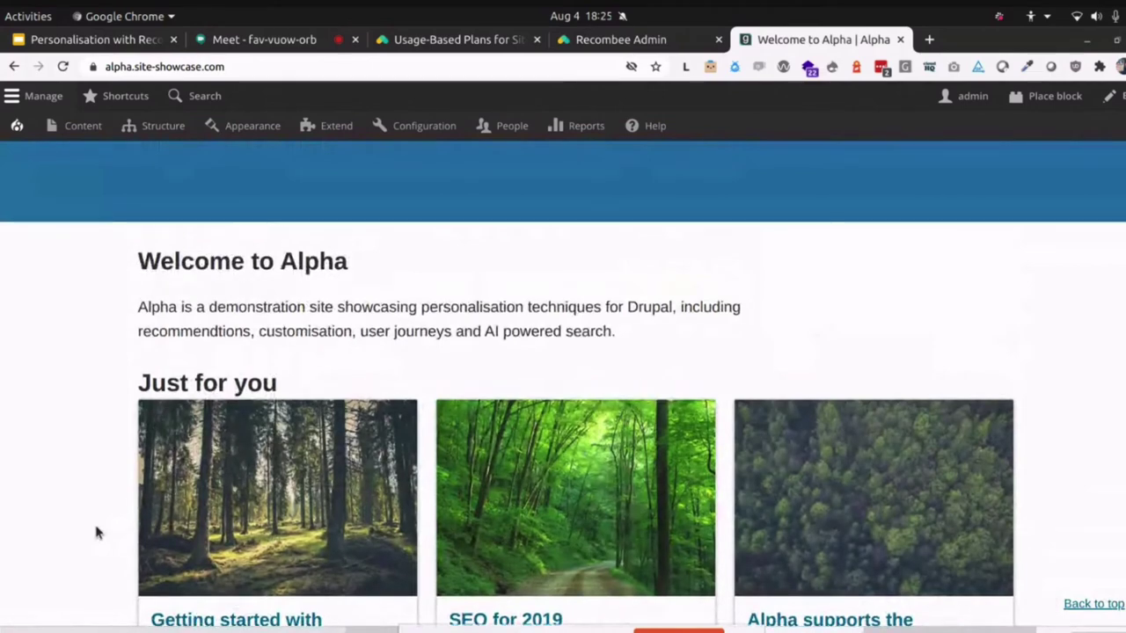
pyautogui.scroll(2, 97, 532)
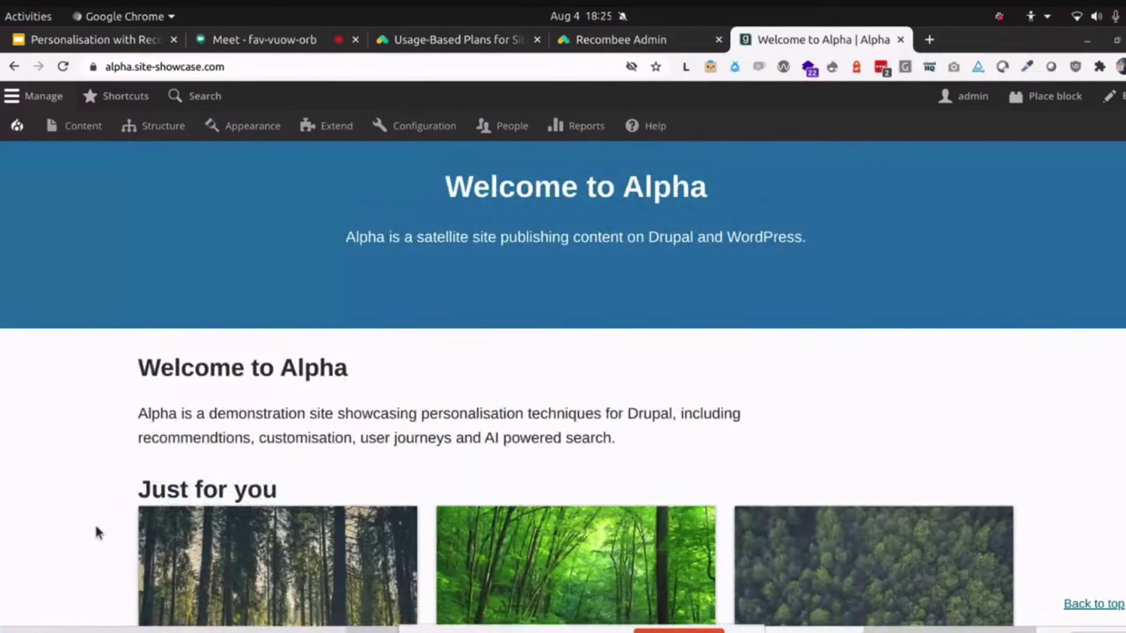
pyautogui.hotkey('alt', 'Tab')
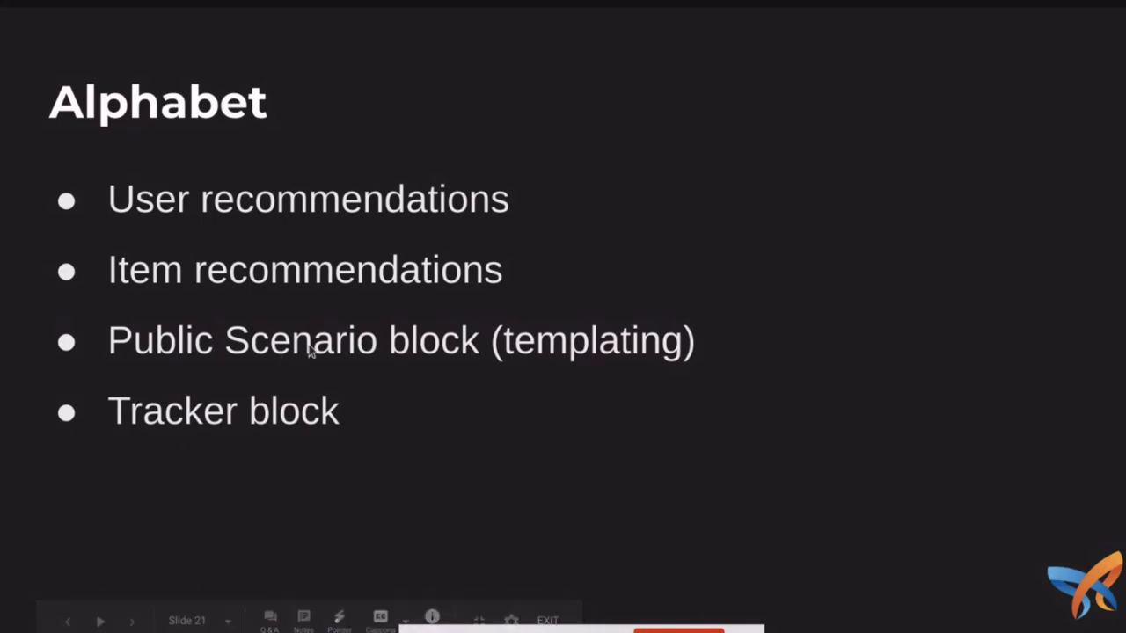
pyautogui.hotkey('alt', 'Tab')
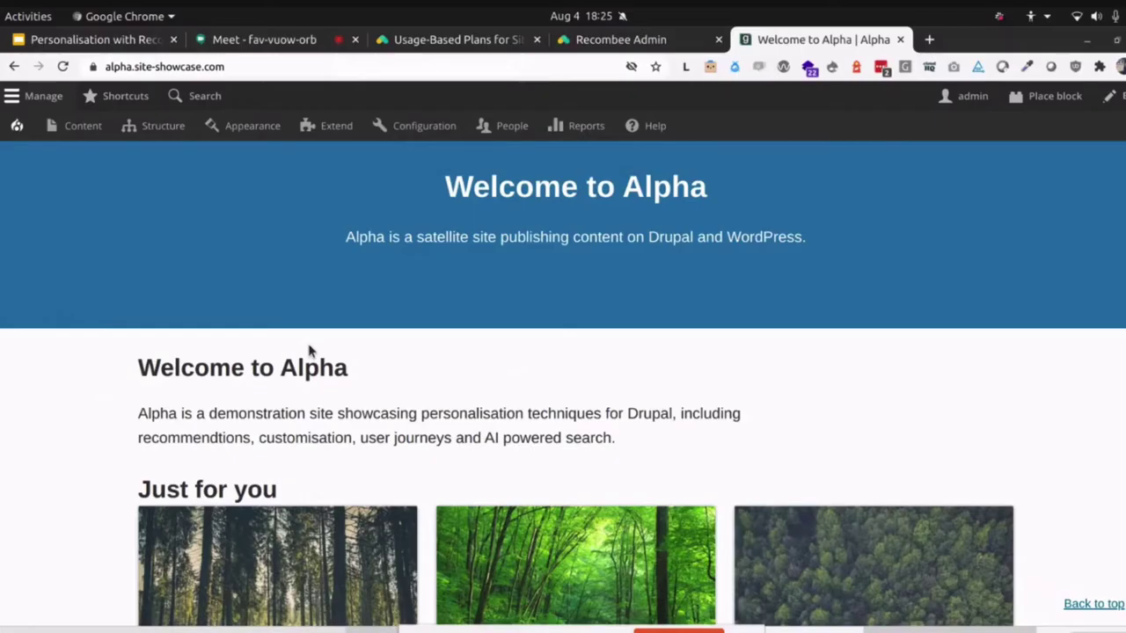
pyautogui.moveTo(141, 130)
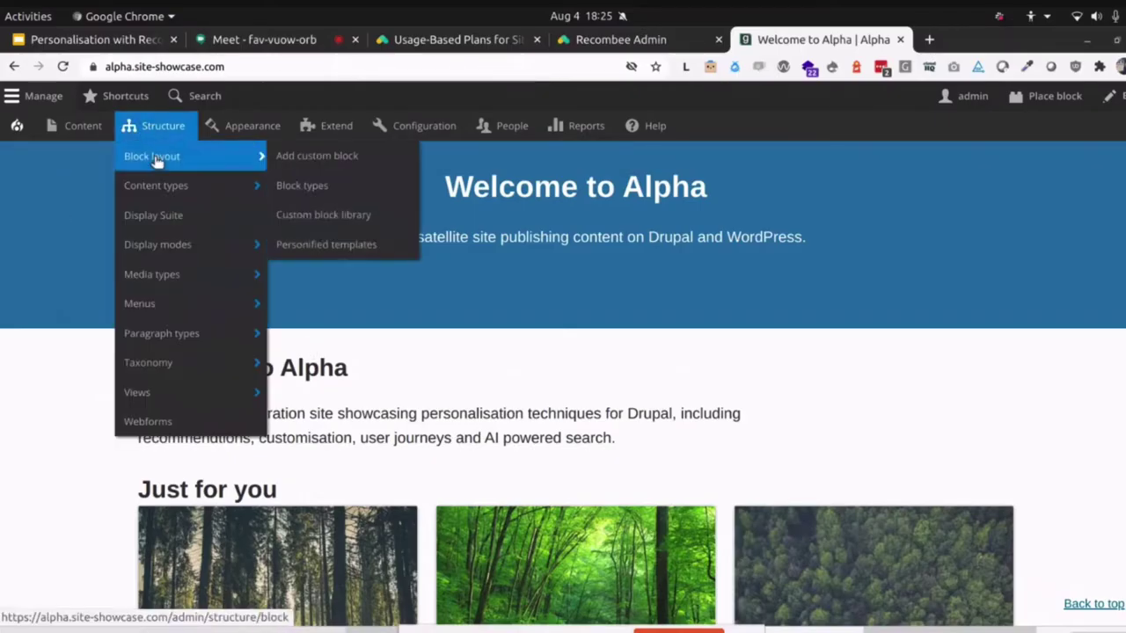
pyautogui.click(154, 157)
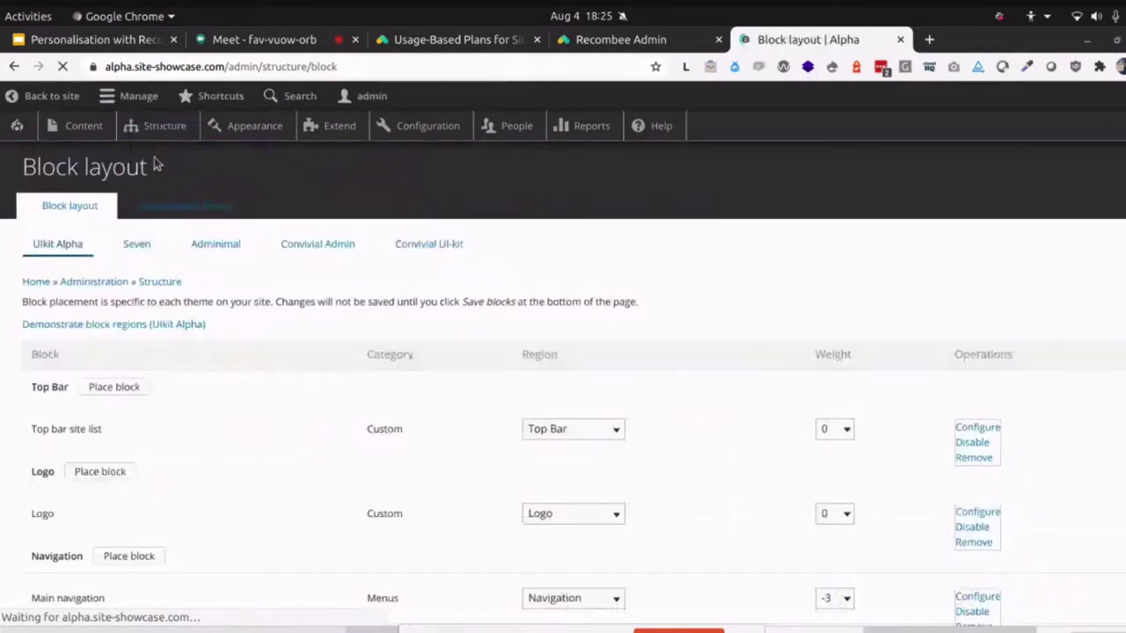
pyautogui.scroll(-10, 46, 464)
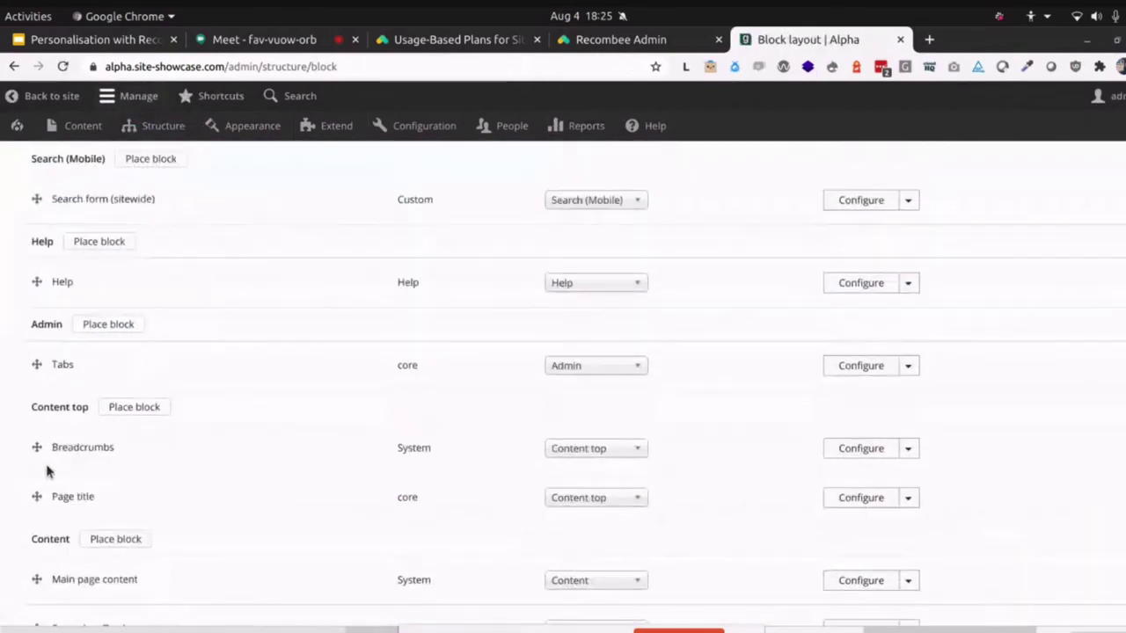
pyautogui.scroll(-1, 46, 465)
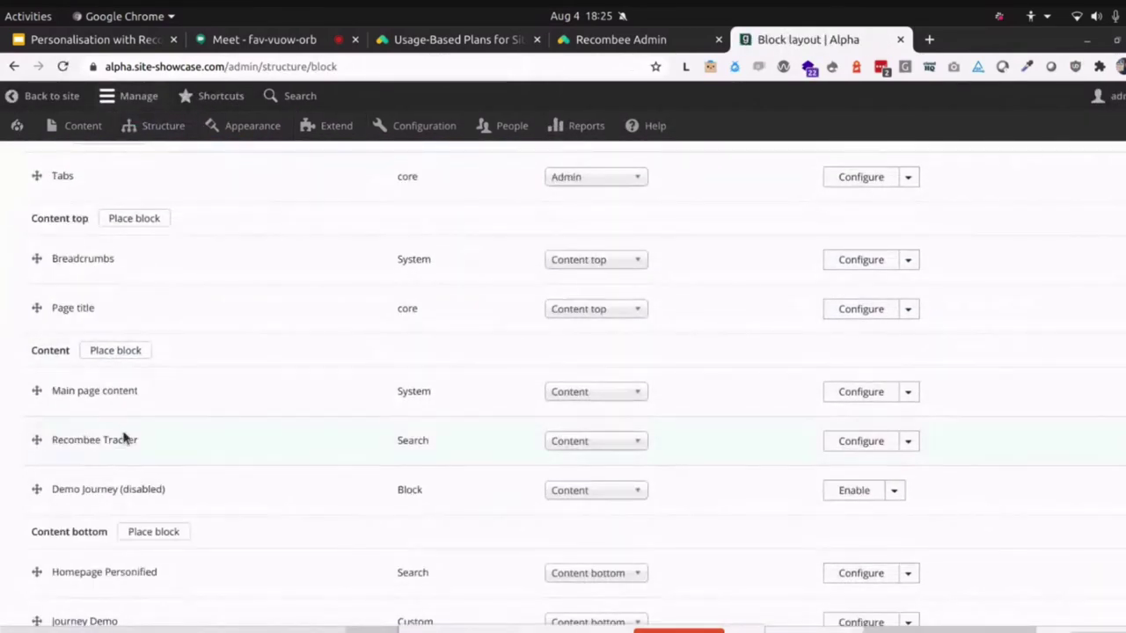
# Inspect the Recombee Tracker block's visibility: its Roles conditions and the Article-only Content types condition.
pyautogui.click(862, 442)
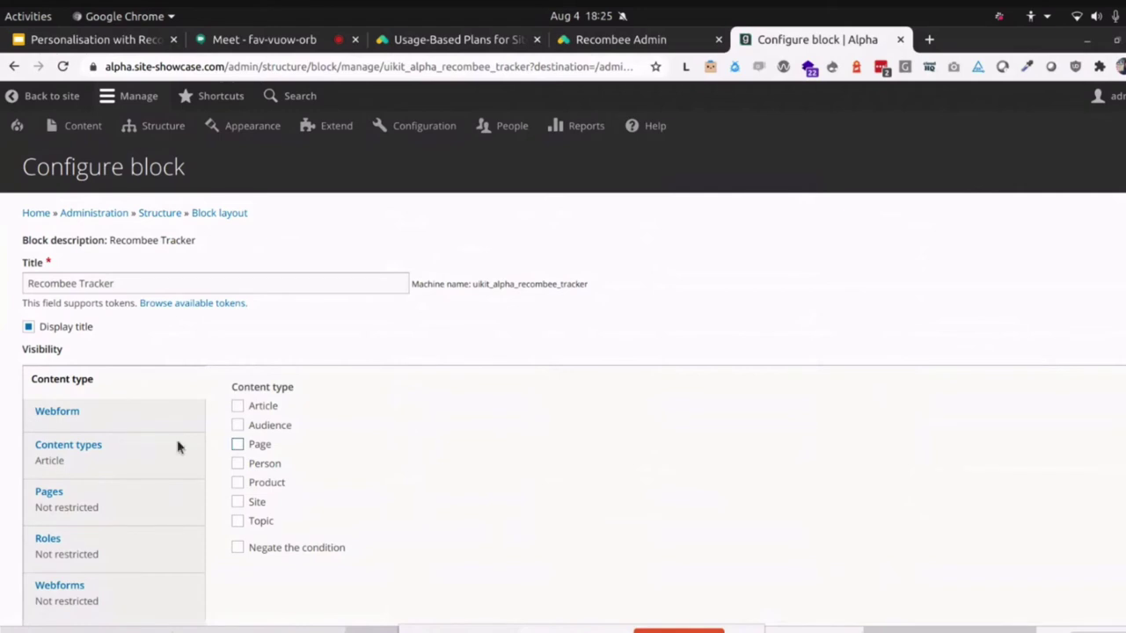
pyautogui.moveTo(64, 350); pyautogui.dragTo(28, 353)
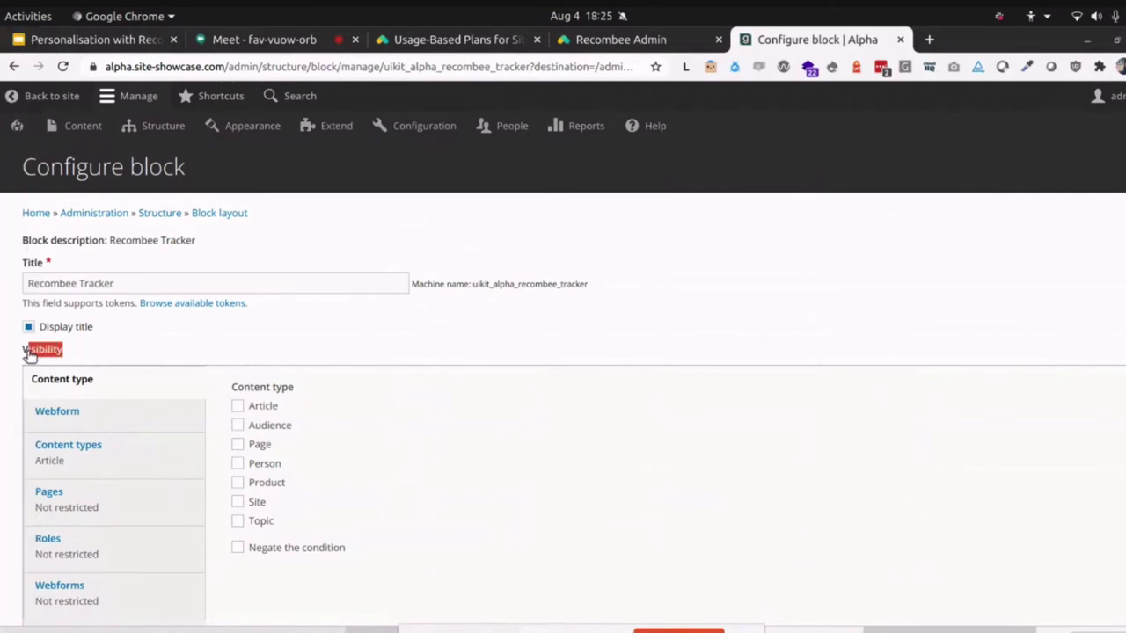
pyautogui.click(157, 351)
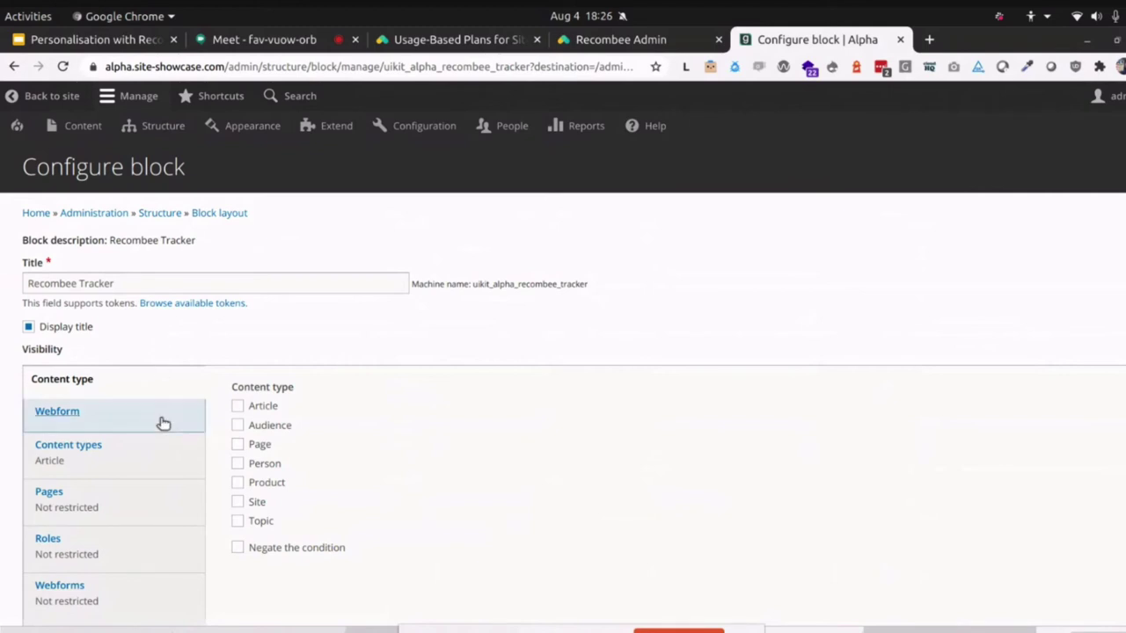
pyautogui.click(53, 547)
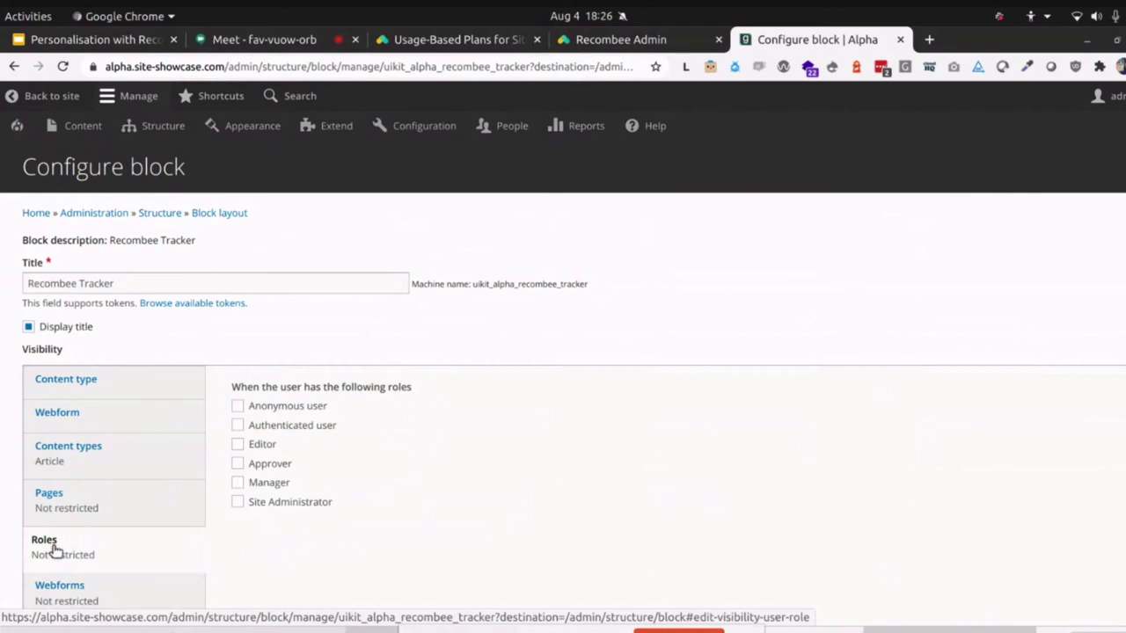
pyautogui.click(67, 452)
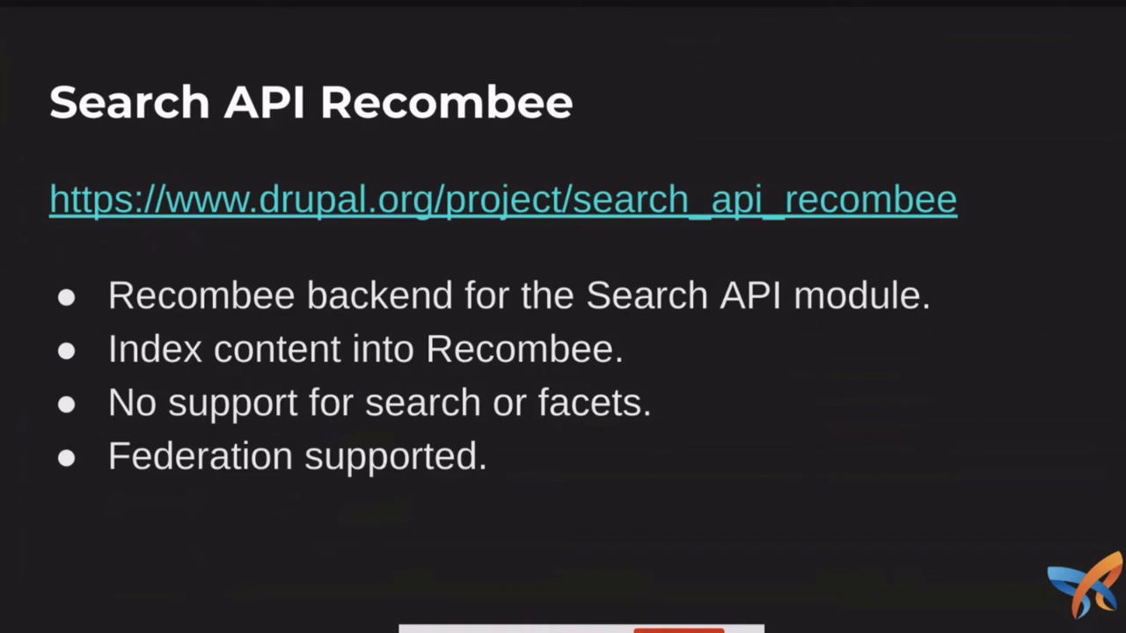
# Back in Drupal, open the Recombee server under Search API and highlight its Recombee backend class.
pyautogui.hotkey('alt', 'Tab')
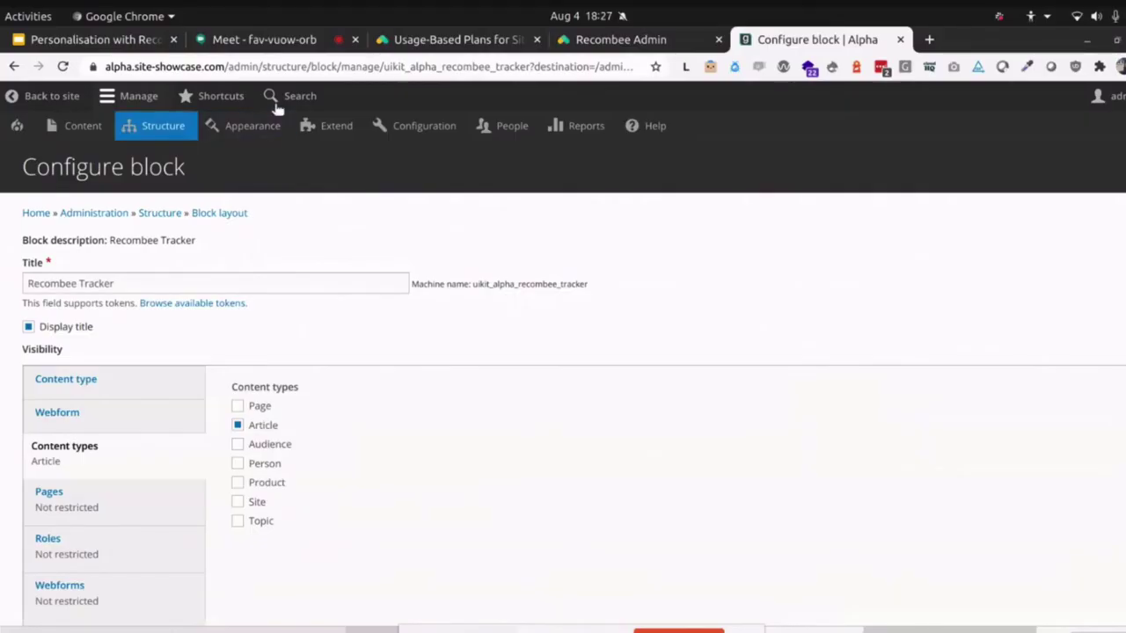
pyautogui.moveTo(435, 139)
pyautogui.moveTo(431, 333)
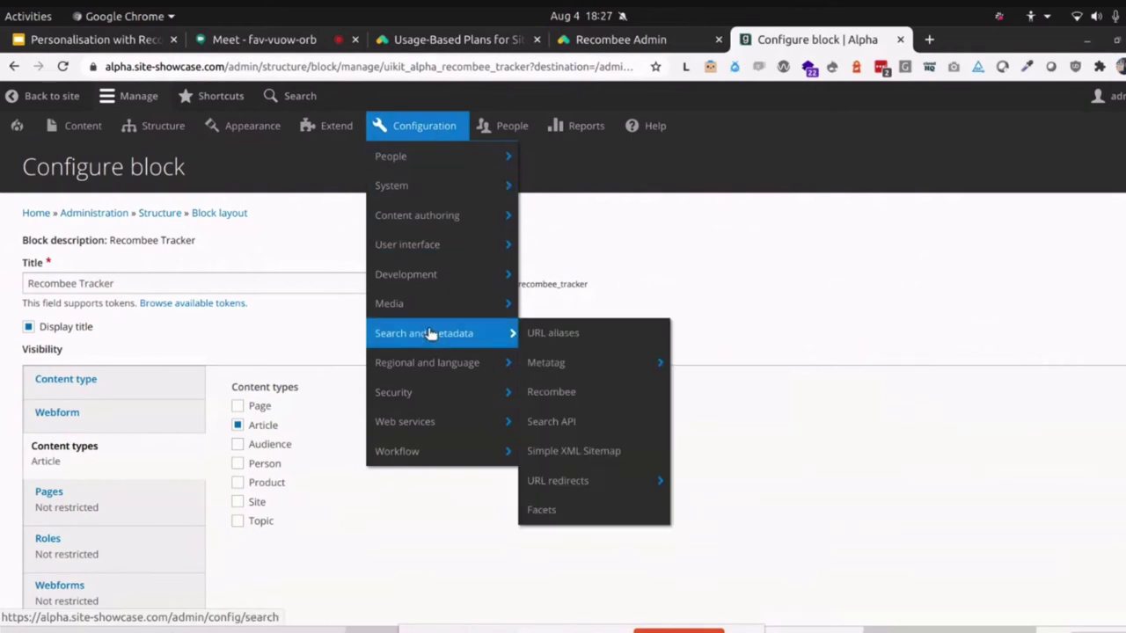
pyautogui.click(564, 421)
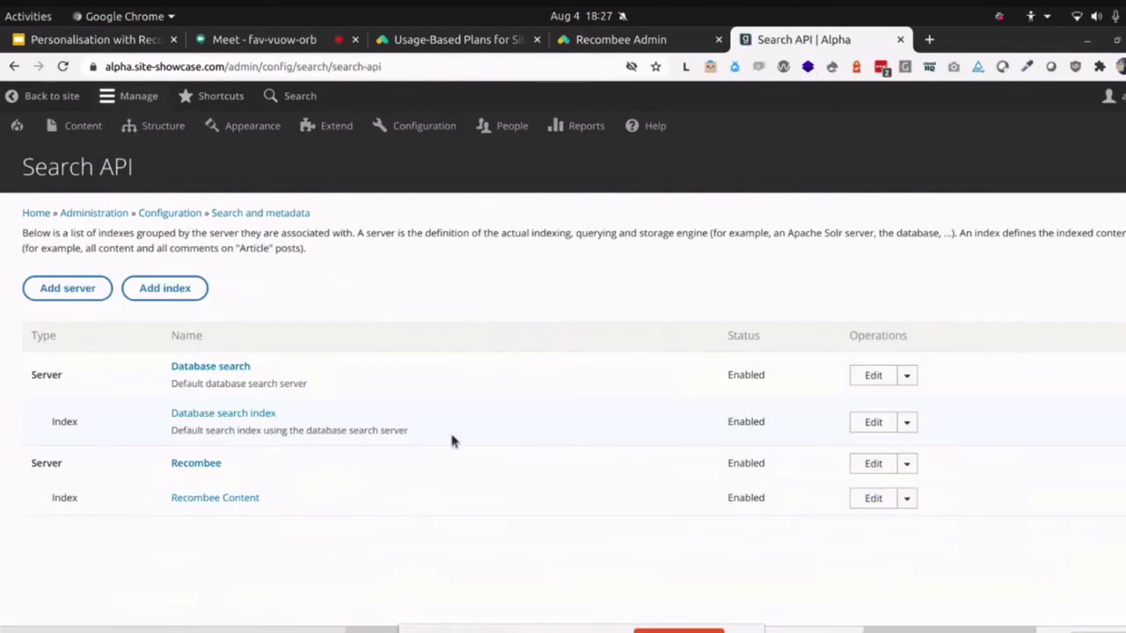
pyautogui.click(186, 470)
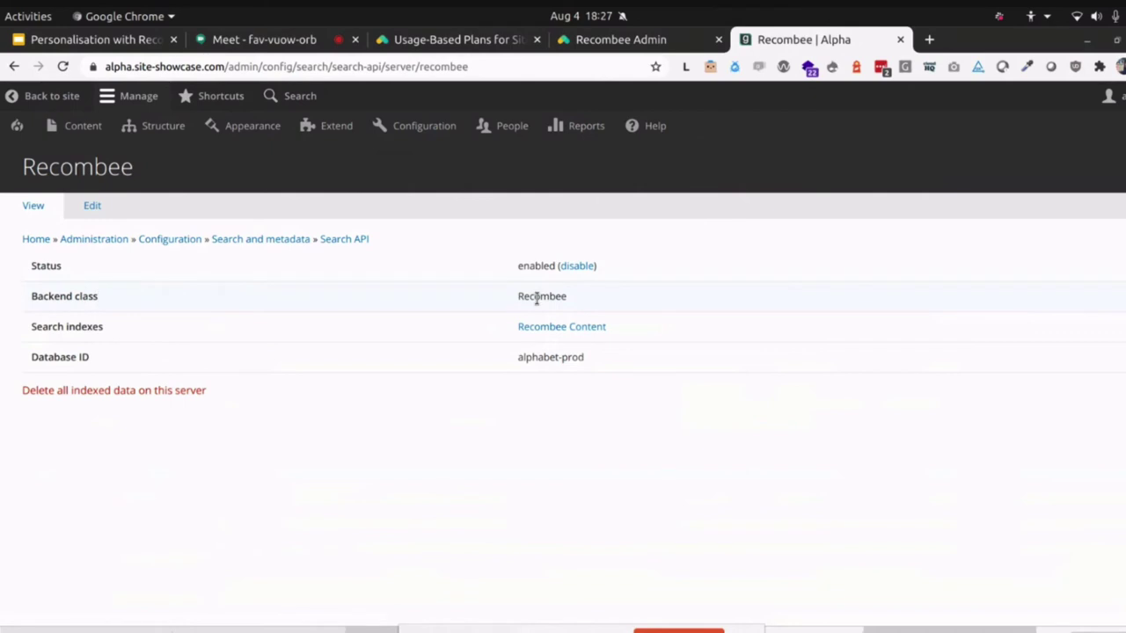
pyautogui.moveTo(596, 303); pyautogui.dragTo(519, 301)
# Browse the Recombee Content index fields, confirm Audiences stays Recombee Set, and return to the slides.
pyautogui.click(553, 335)
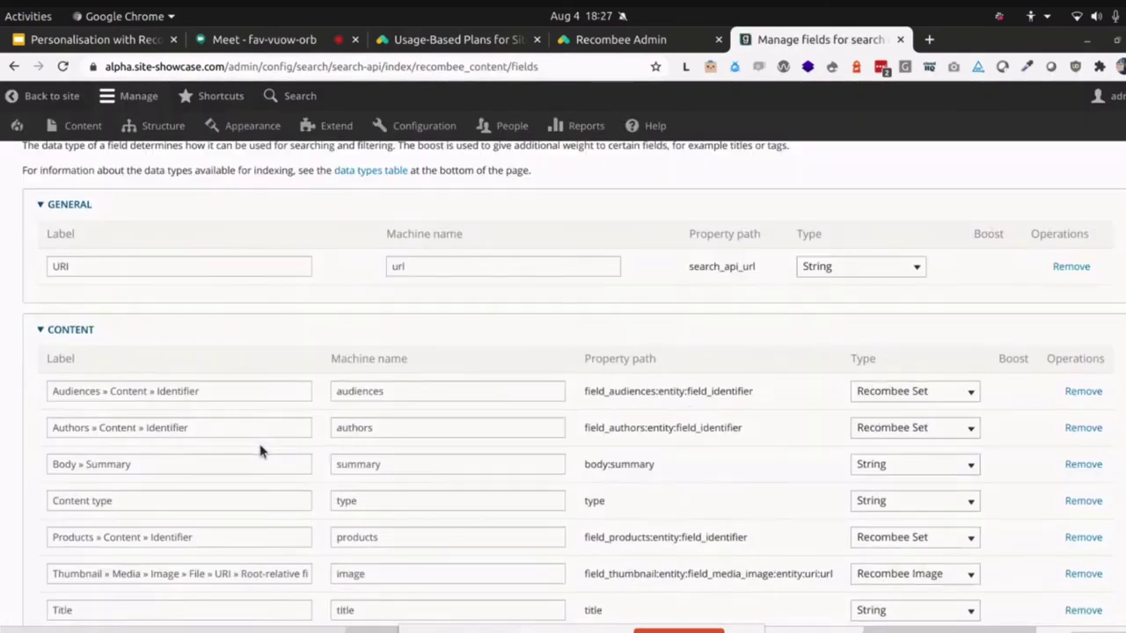
pyautogui.scroll(-4, 259, 451)
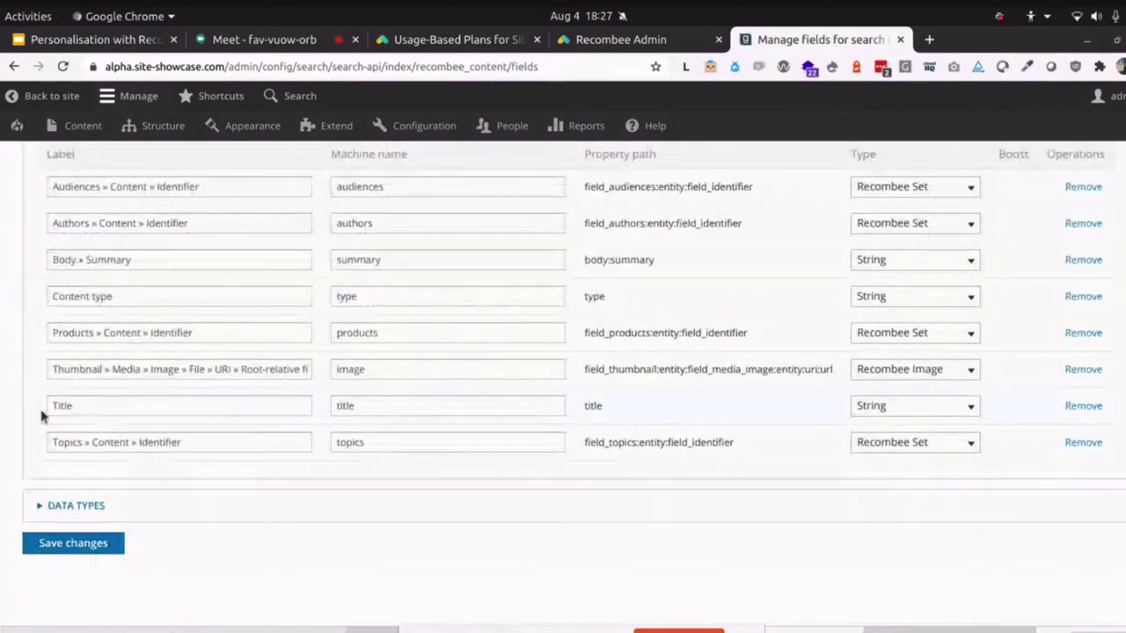
pyautogui.scroll(3, 188, 435)
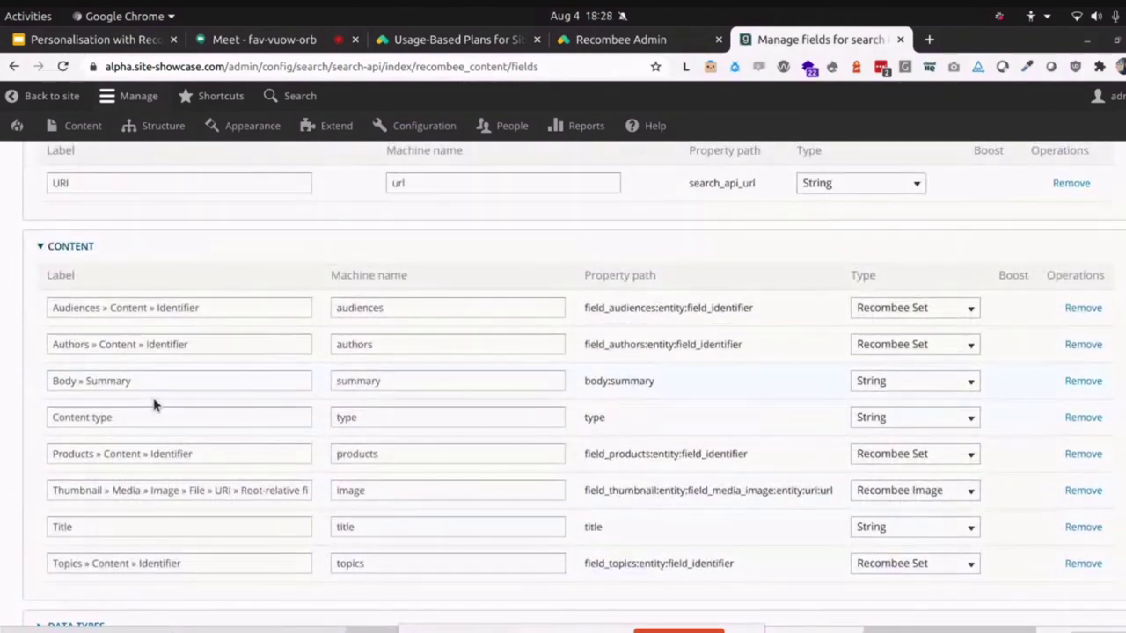
pyautogui.scroll(1, 154, 404)
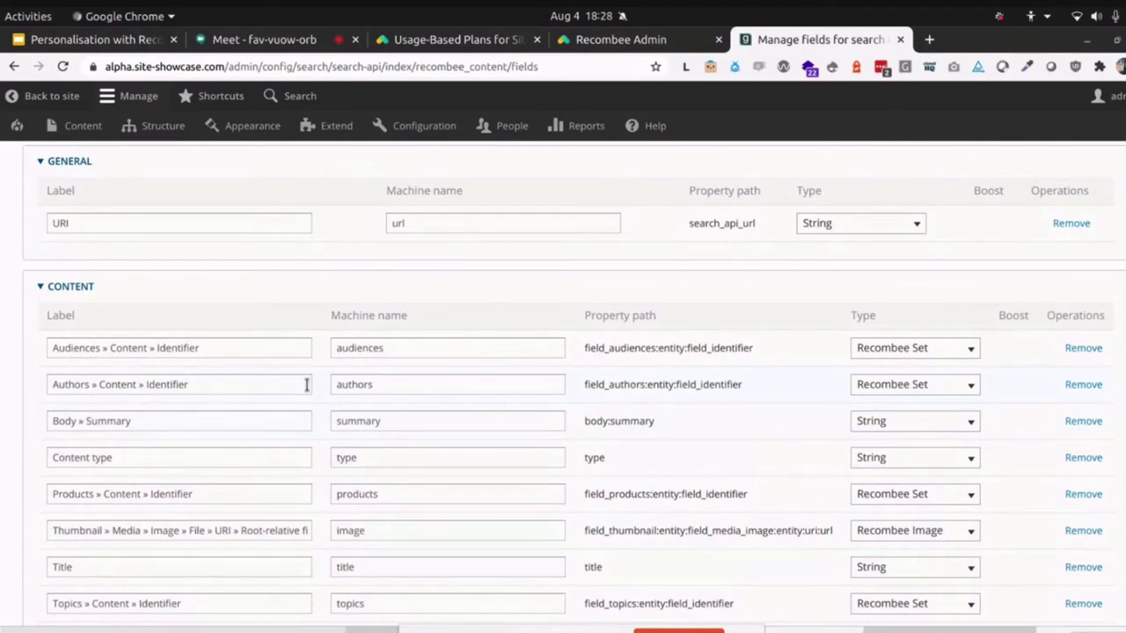
pyautogui.click(944, 349)
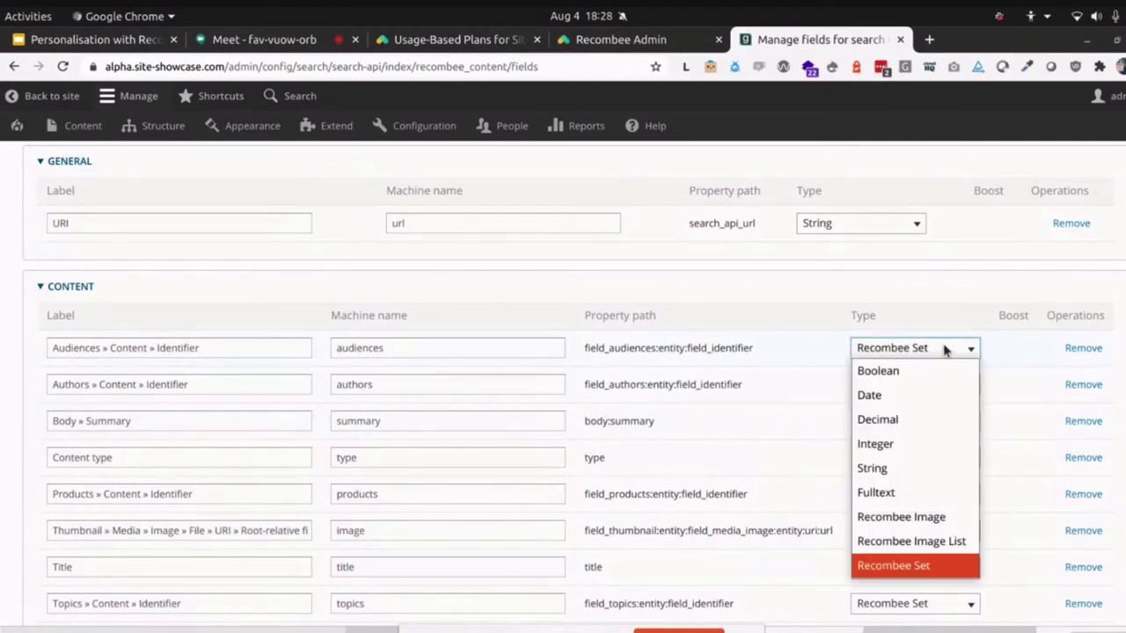
pyautogui.click(944, 350)
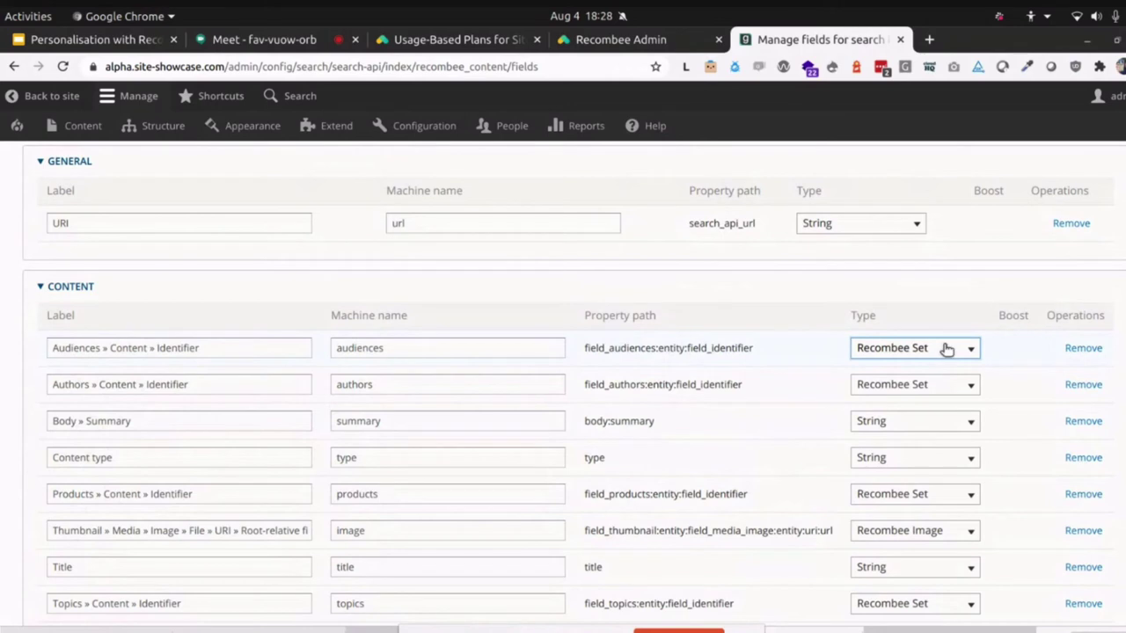
pyautogui.scroll(-1, 947, 348)
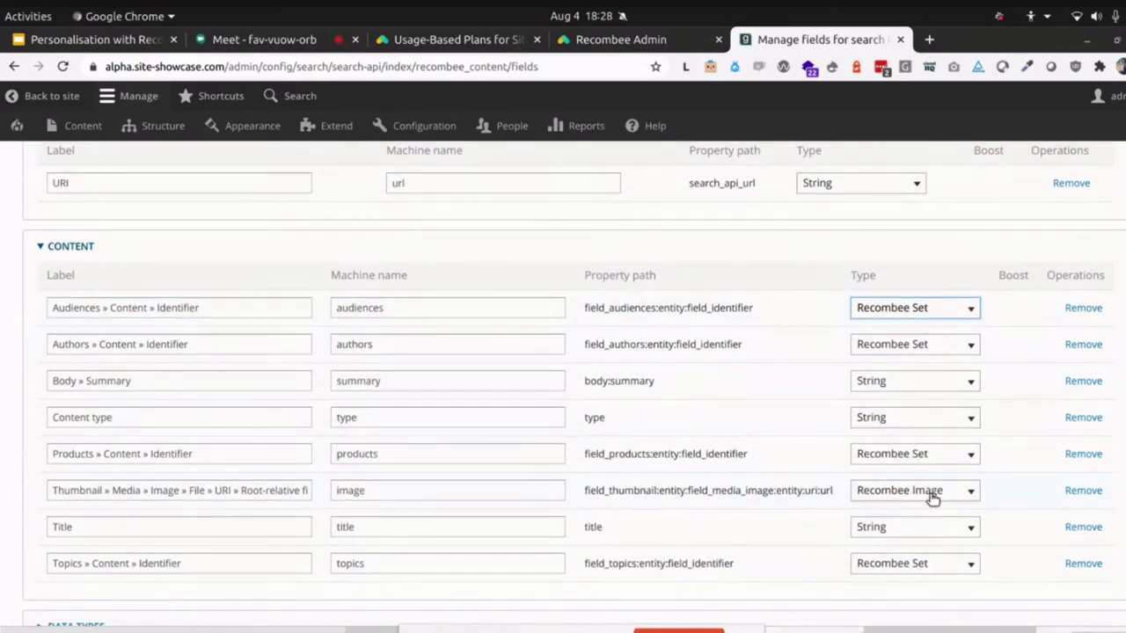
pyautogui.scroll(5, 585, 461)
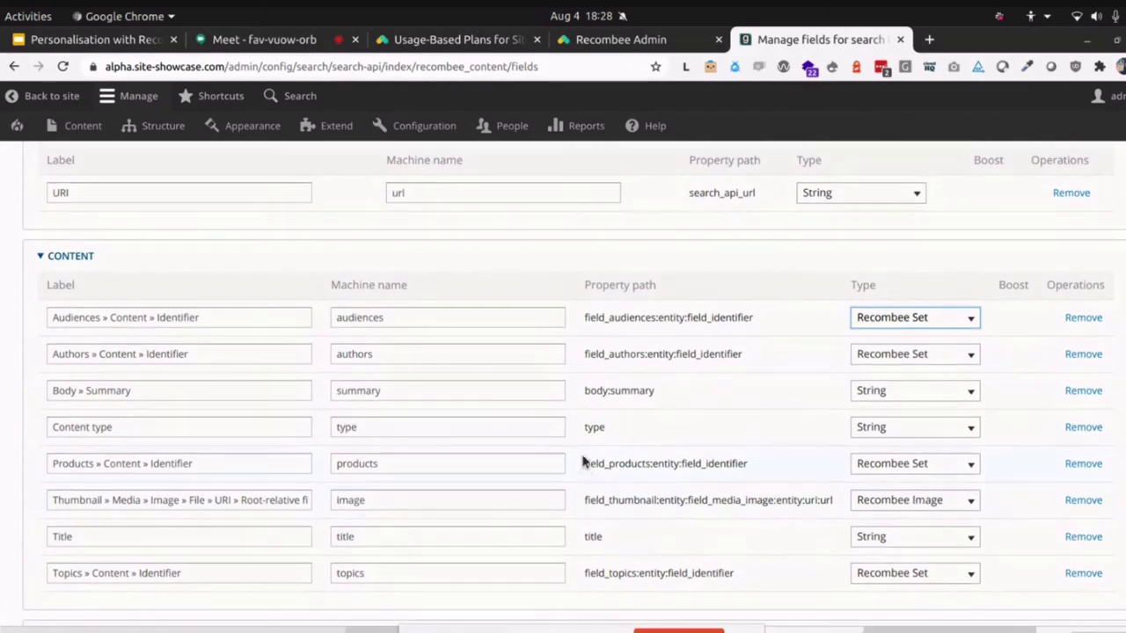
pyautogui.scroll(1, 585, 461)
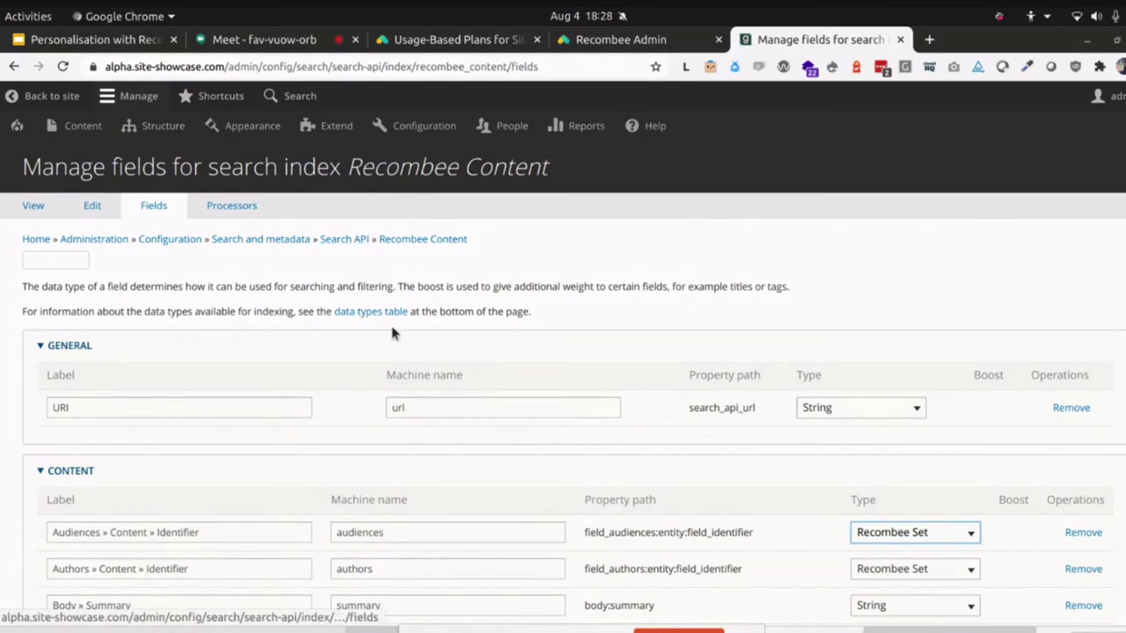
pyautogui.hotkey('alt', 'Tab')
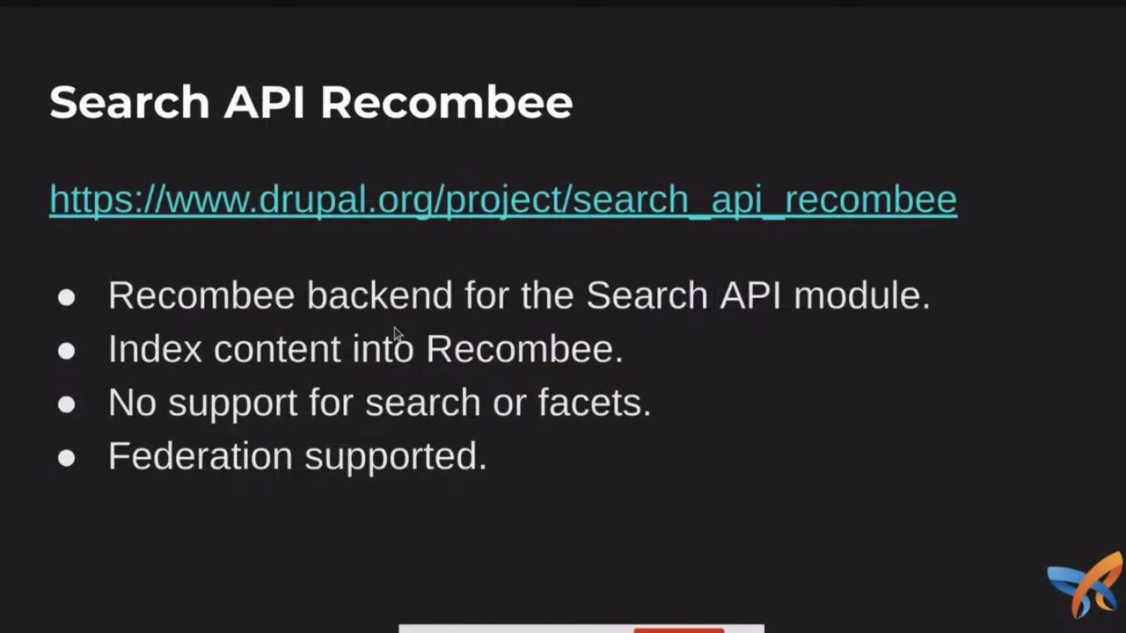
# Advance to the JSON Template slide about client-side templates with a Handlebars transformer.
pyautogui.press('Right')
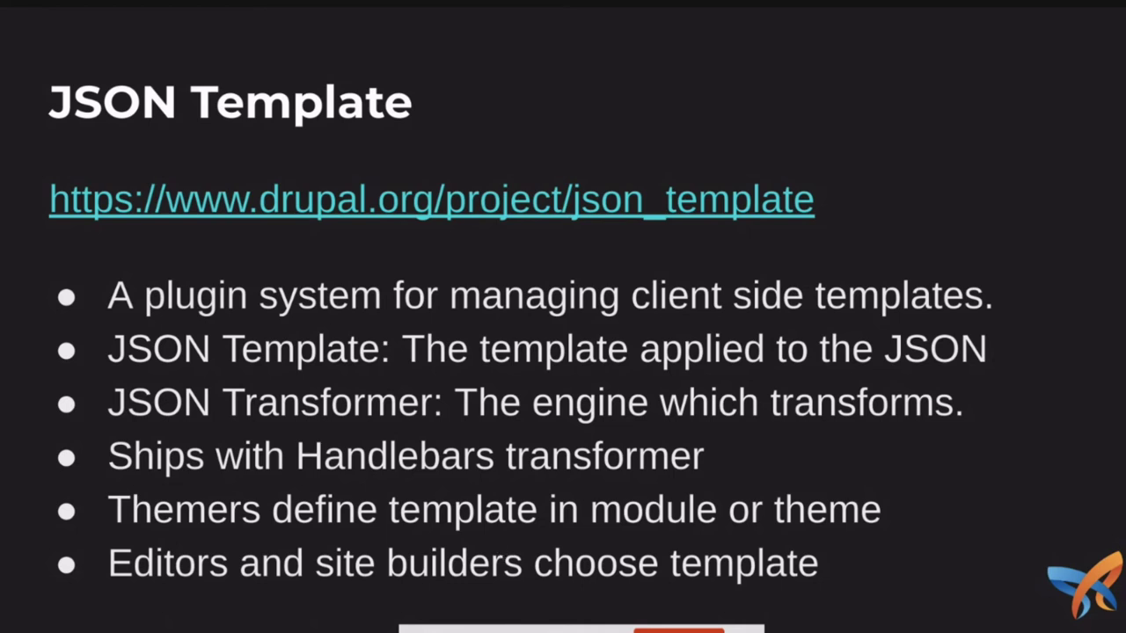
# Move forward one slide, landing on 'Orchestrating many parts' with its six stages.
pyautogui.click(318, 519)
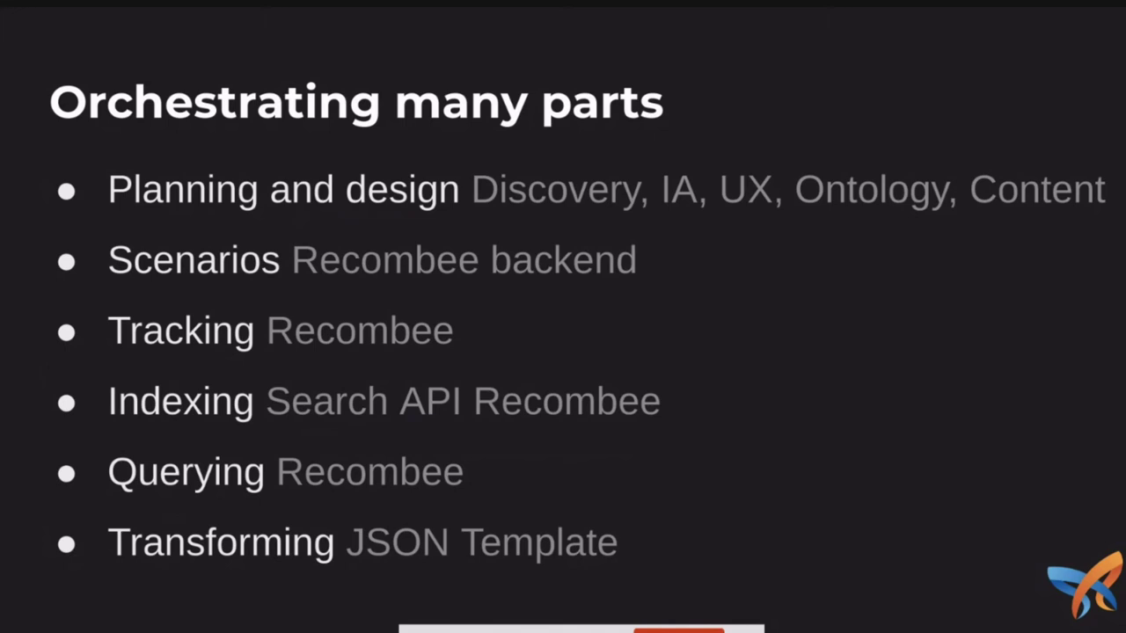
# Advance from 'Orchestrating many parts' to the 'It's worth it' slide.
pyautogui.press('Right')
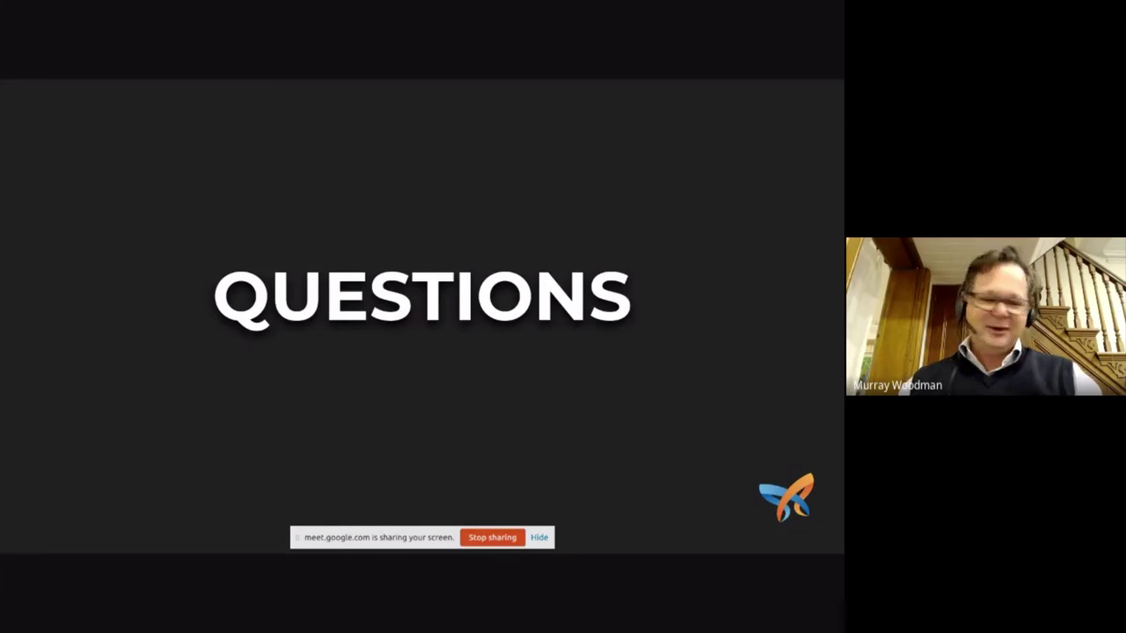
# Step through the Thanks!, QUESTIONS and It's worth it slides, then switch to Drupal's index fields page.
pyautogui.press('Right')
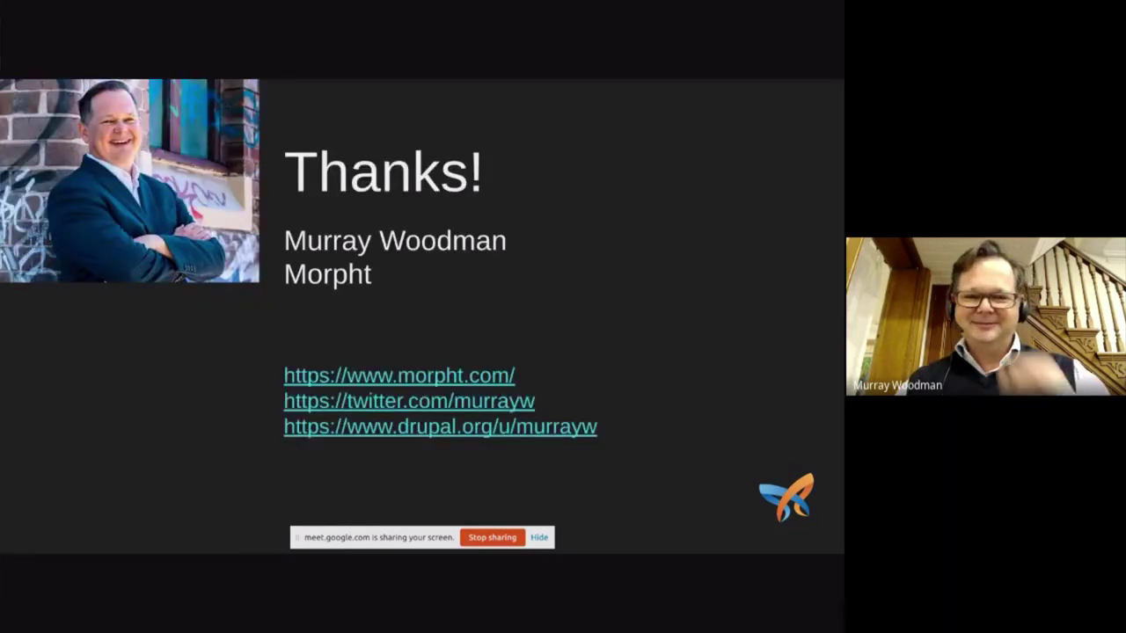
pyautogui.press('Left')
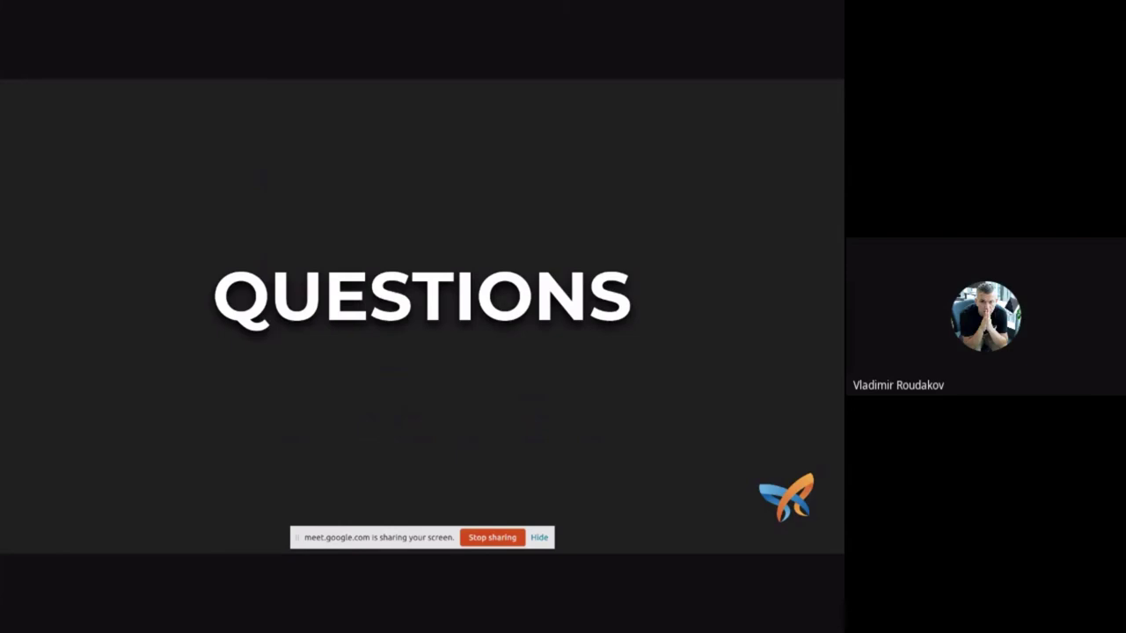
pyautogui.press('Left')
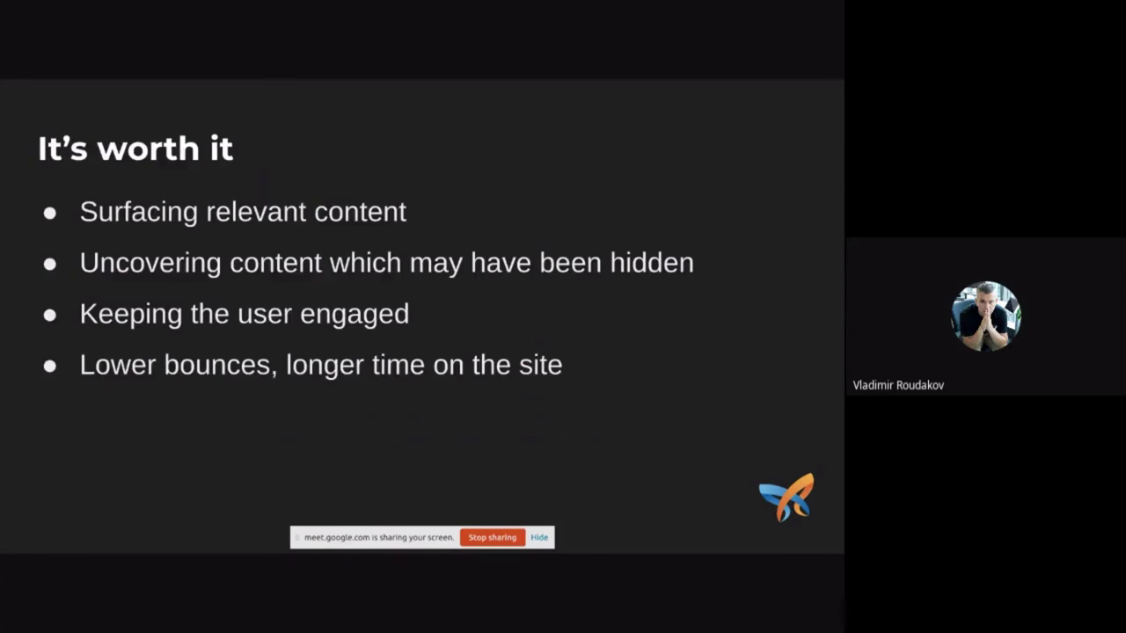
pyautogui.hotkey('alt', 'Tab')
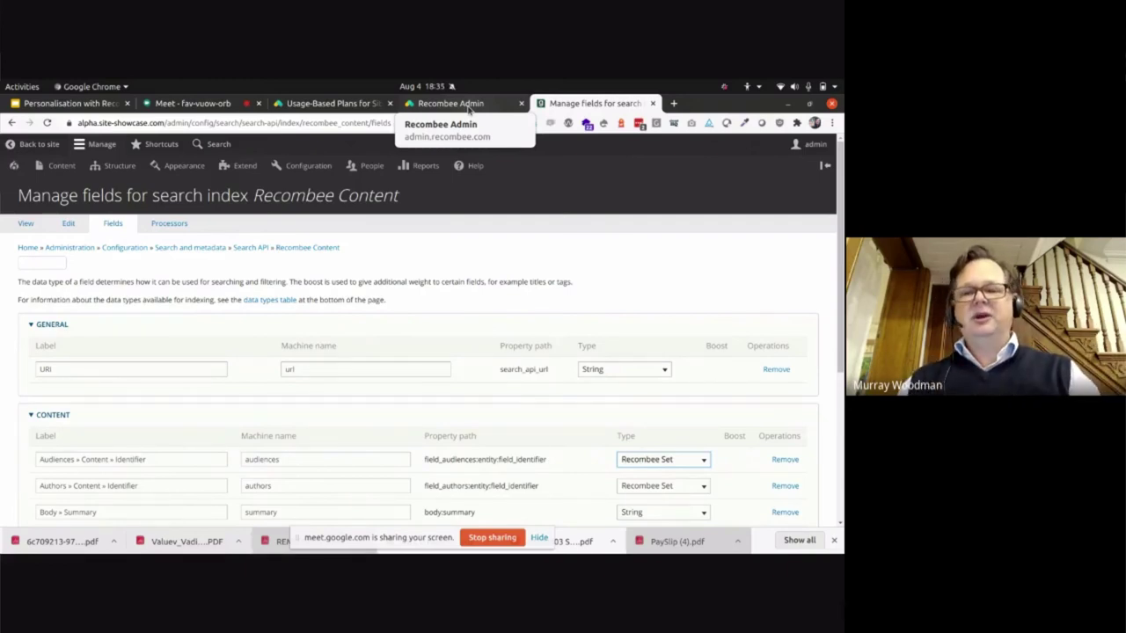
# Switch to Recombee's 'Usage-Based Plans' pricing page tab.
pyautogui.click(330, 104)
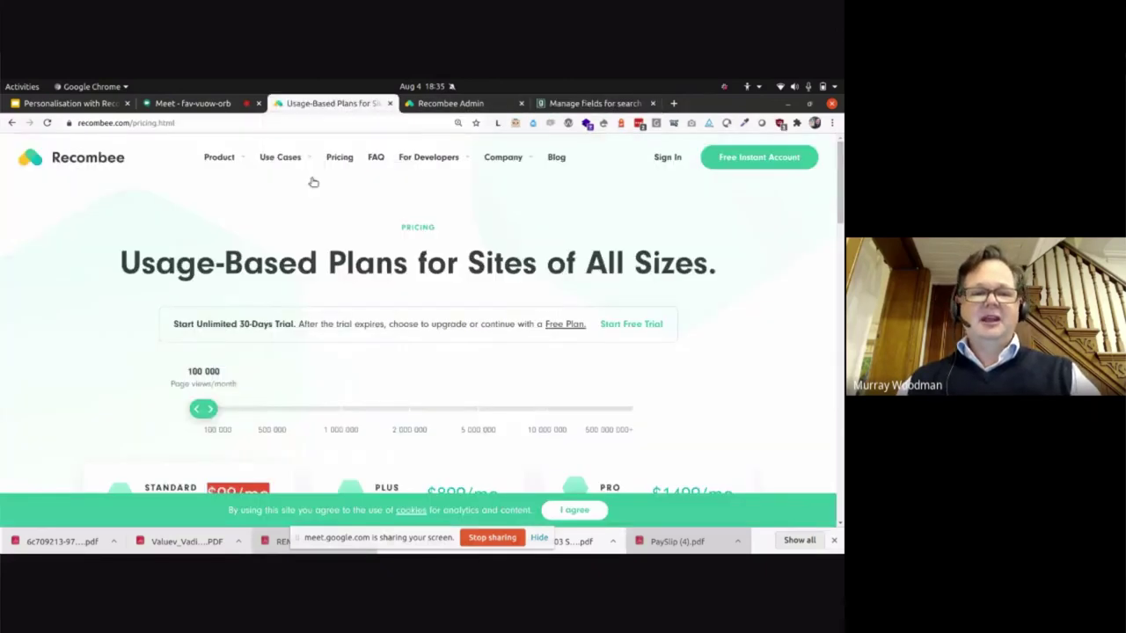
# Go to the Recombee homepage and scroll to its E-commerce, Job portals and Search use cases.
pyautogui.click(69, 157)
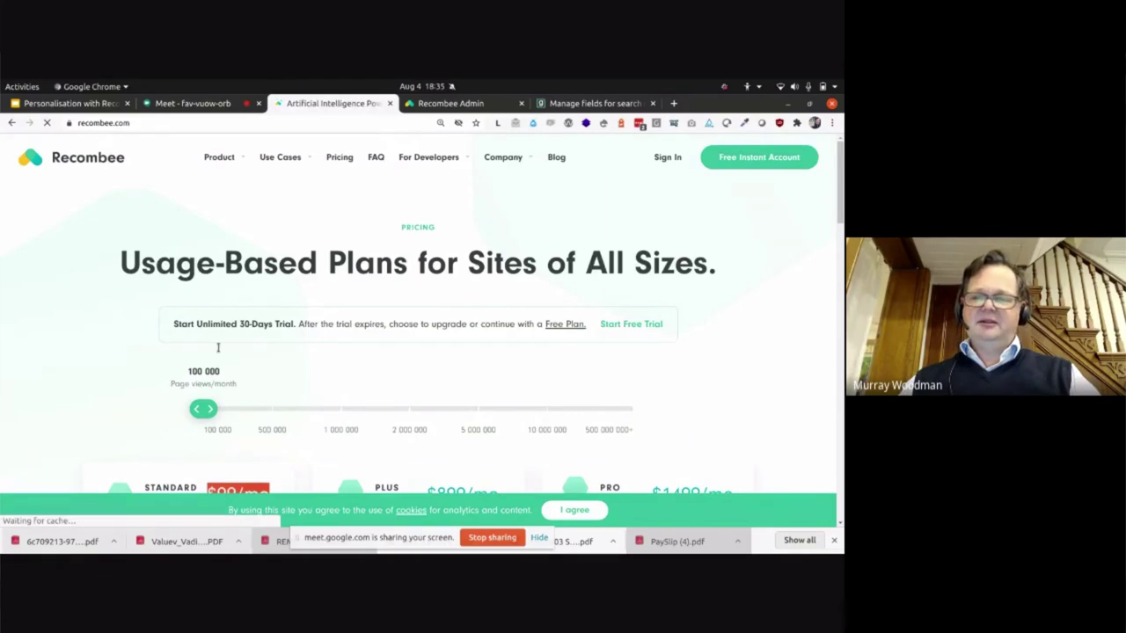
pyautogui.scroll(-15, 198, 382)
pyautogui.scroll(3, 199, 382)
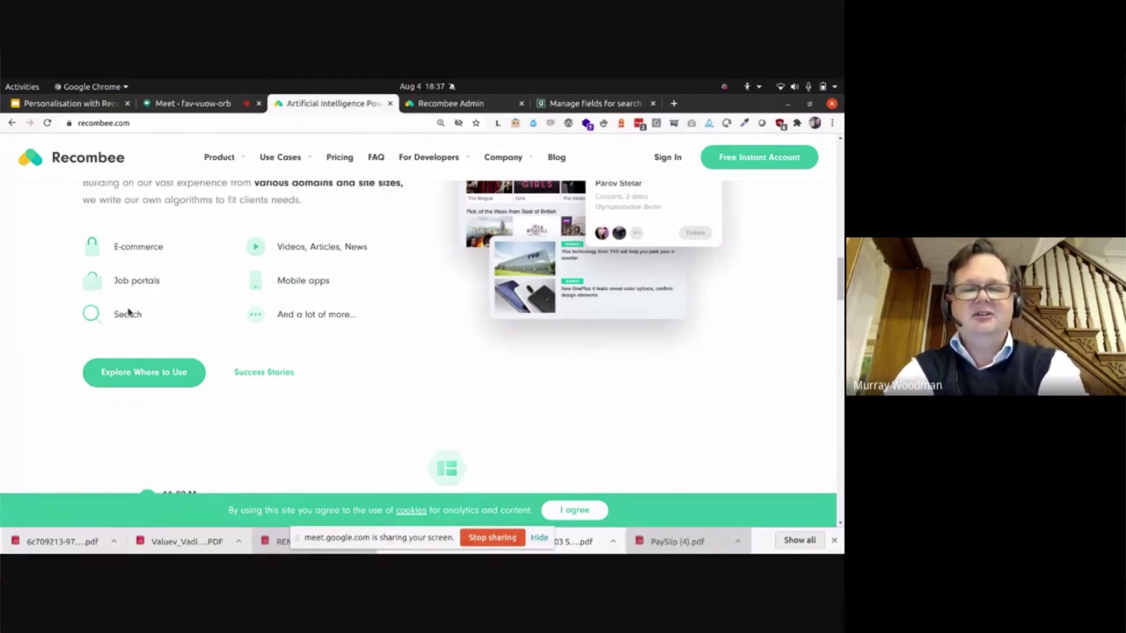
# Scroll the Recombee homepage back up to the top.
pyautogui.scroll(10, 191, 314)
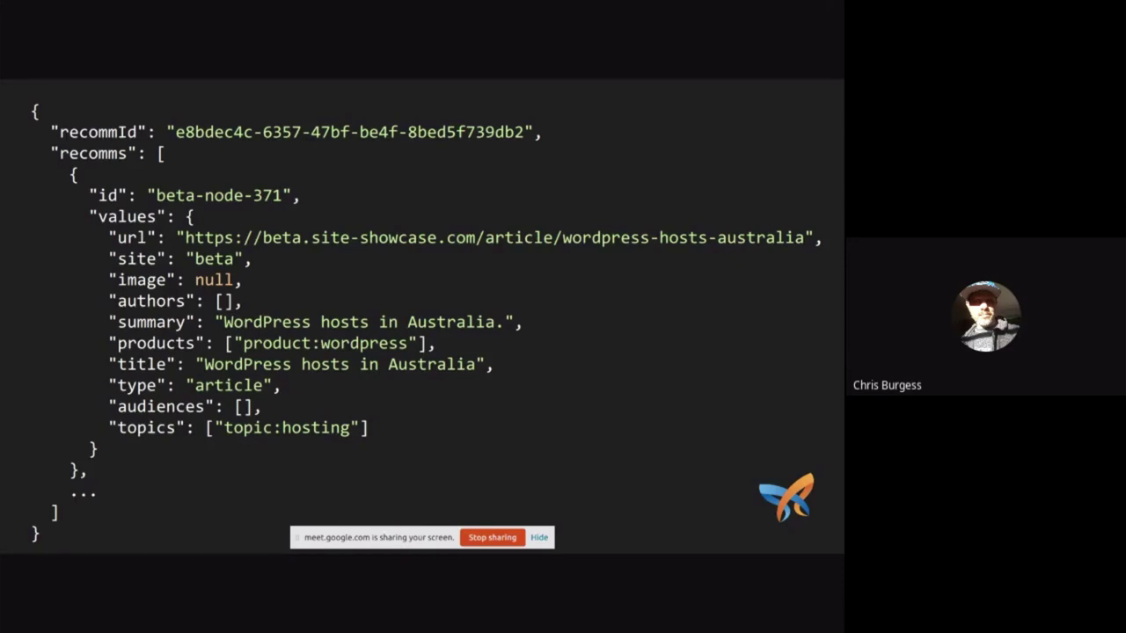
# Switch from the Recombee homepage to the Recombee Content index's 'Manage fields' page in Drupal.
pyautogui.hotkey('alt', 'Tab')
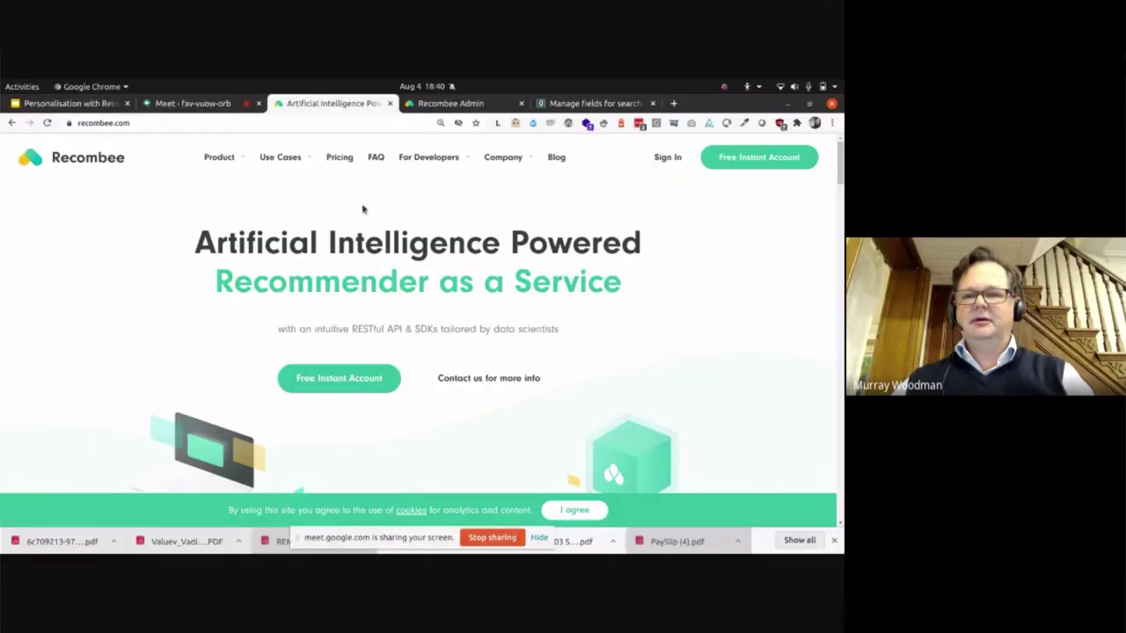
pyautogui.click(594, 102)
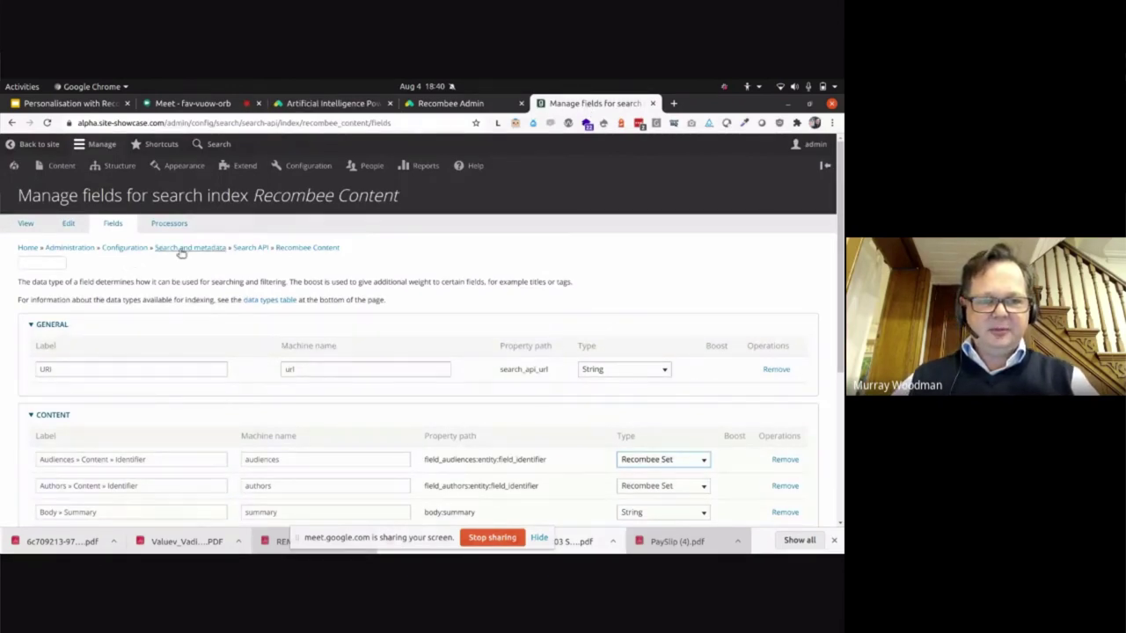
# Use the 'Search API' breadcrumb to reach the overview listing the Database search and Recombee servers.
pyautogui.click(244, 253)
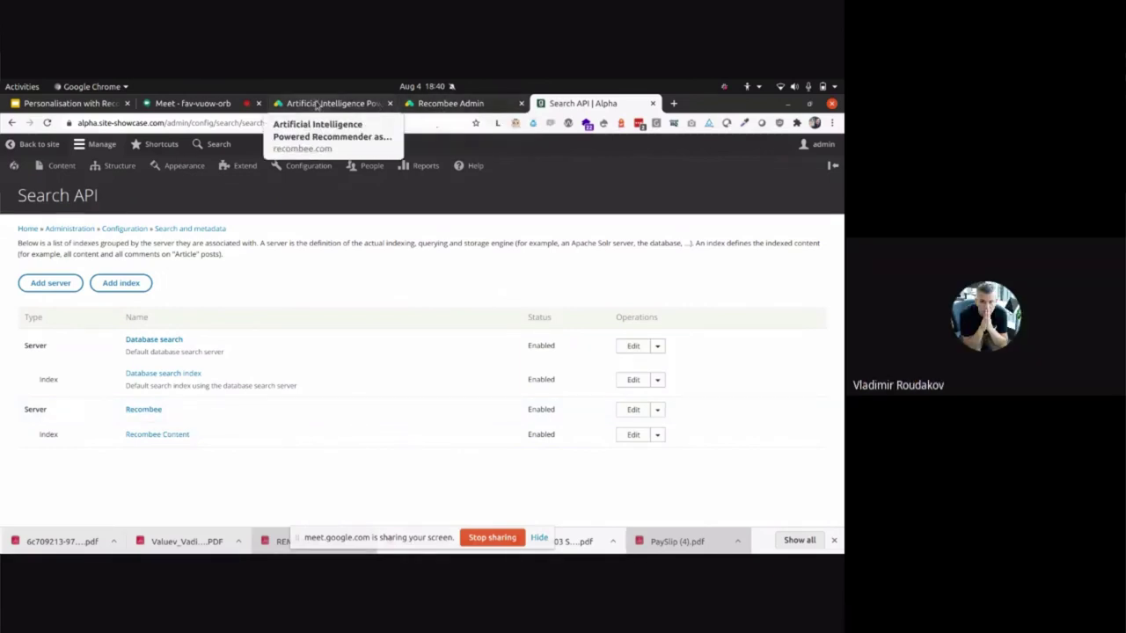
# Glance at the Meet participants, then show Recombee Admin's alphabet-prod Scenarios list.
pyautogui.click(209, 107)
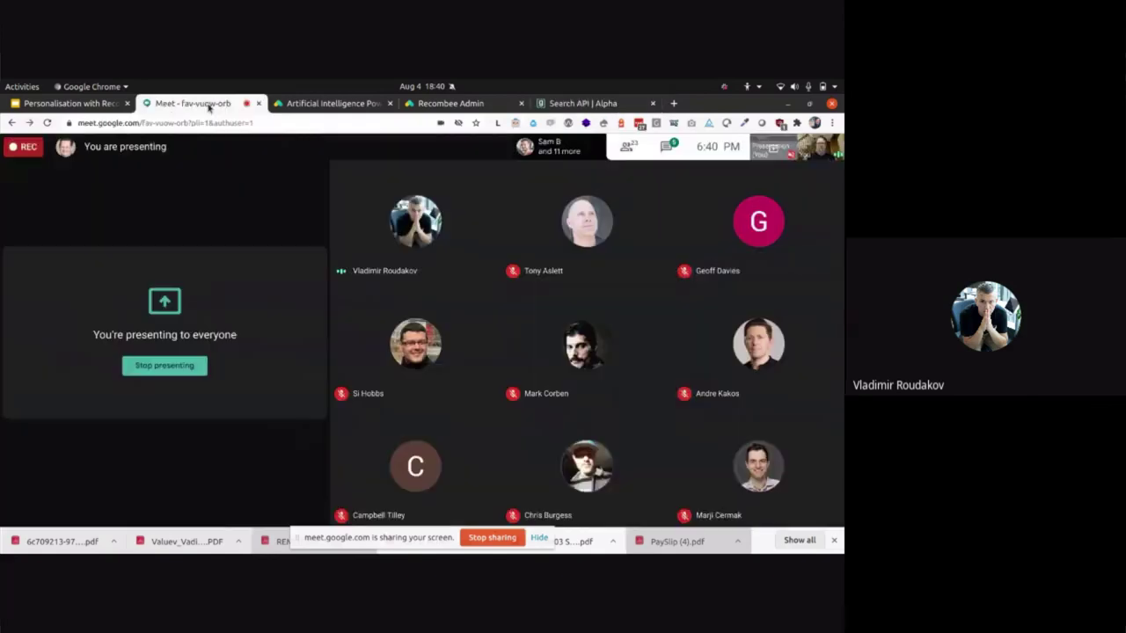
pyautogui.moveTo(500, 490)
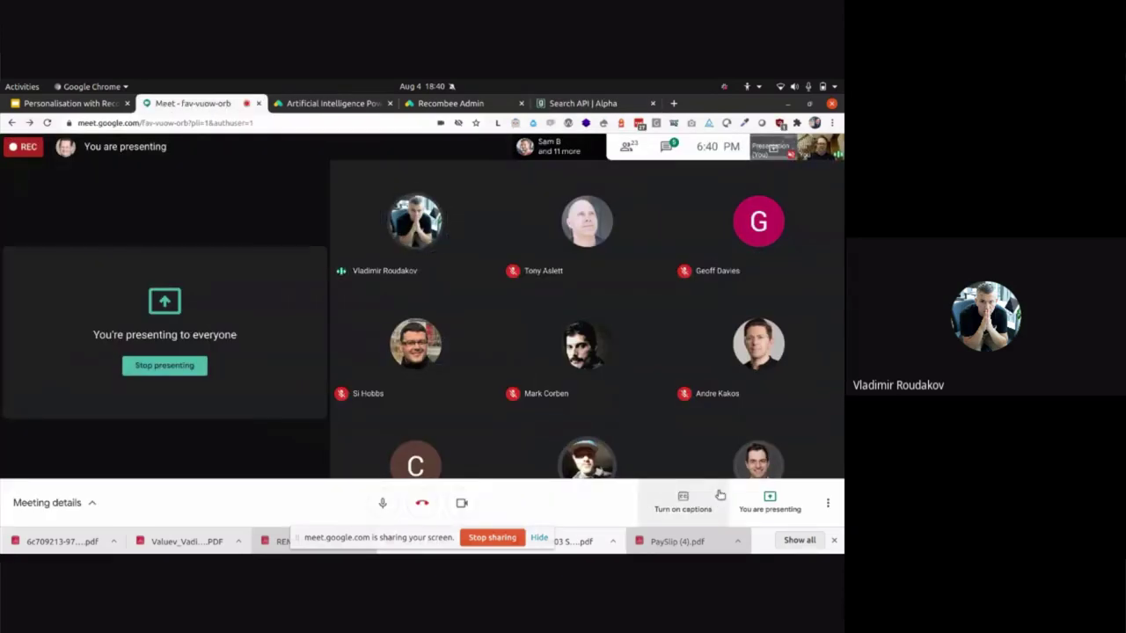
pyautogui.moveTo(735, 464)
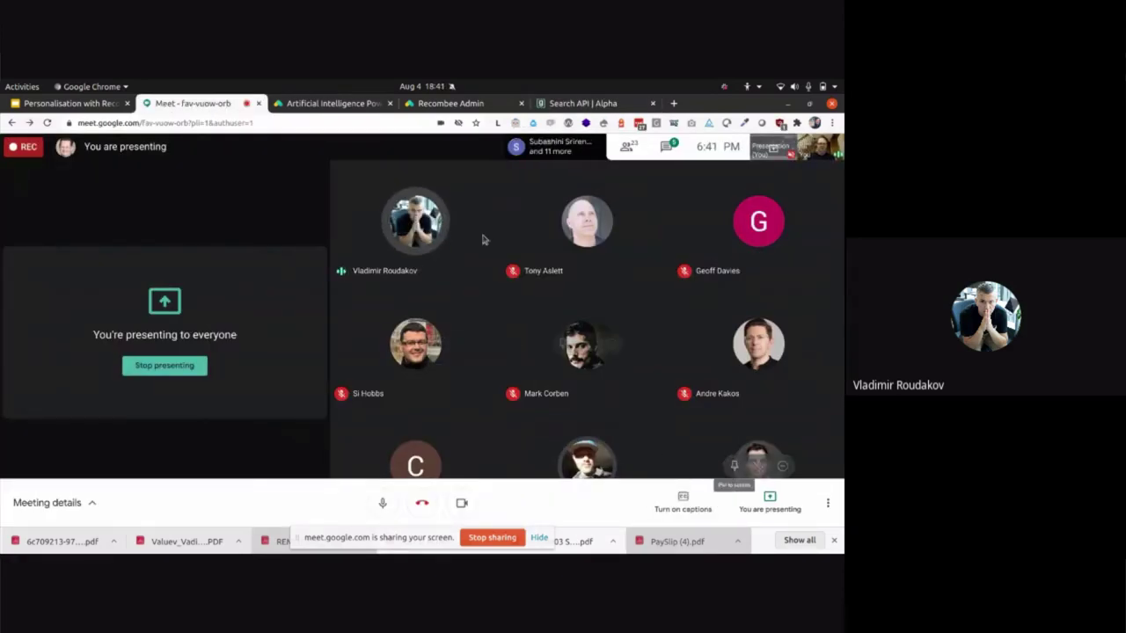
pyautogui.click(414, 104)
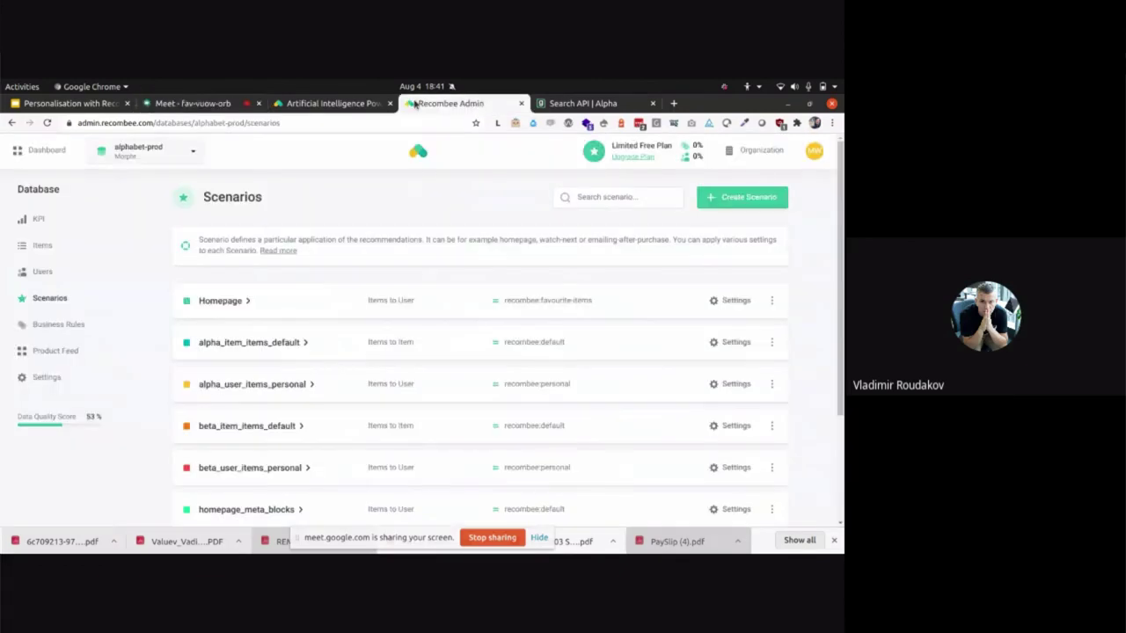
# Return to the recombee.com 'Artificial Intelligence Powered Recommender as a Service' homepage tab.
pyautogui.click(323, 104)
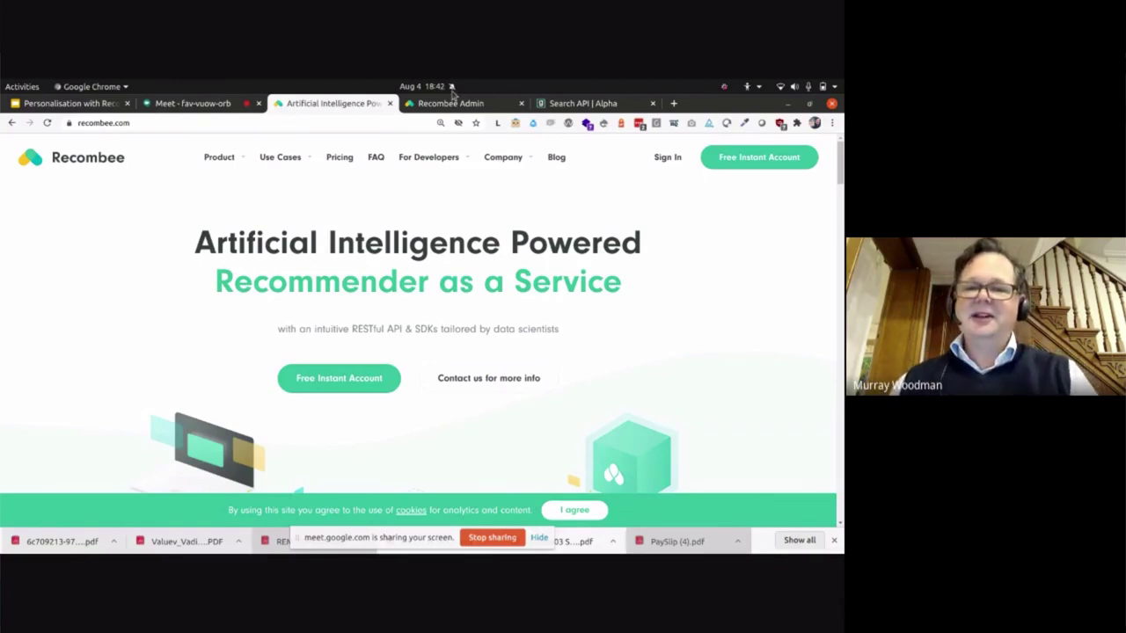
# Go to the FAQ page from the Recombee site's top navigation bar.
pyautogui.click(374, 158)
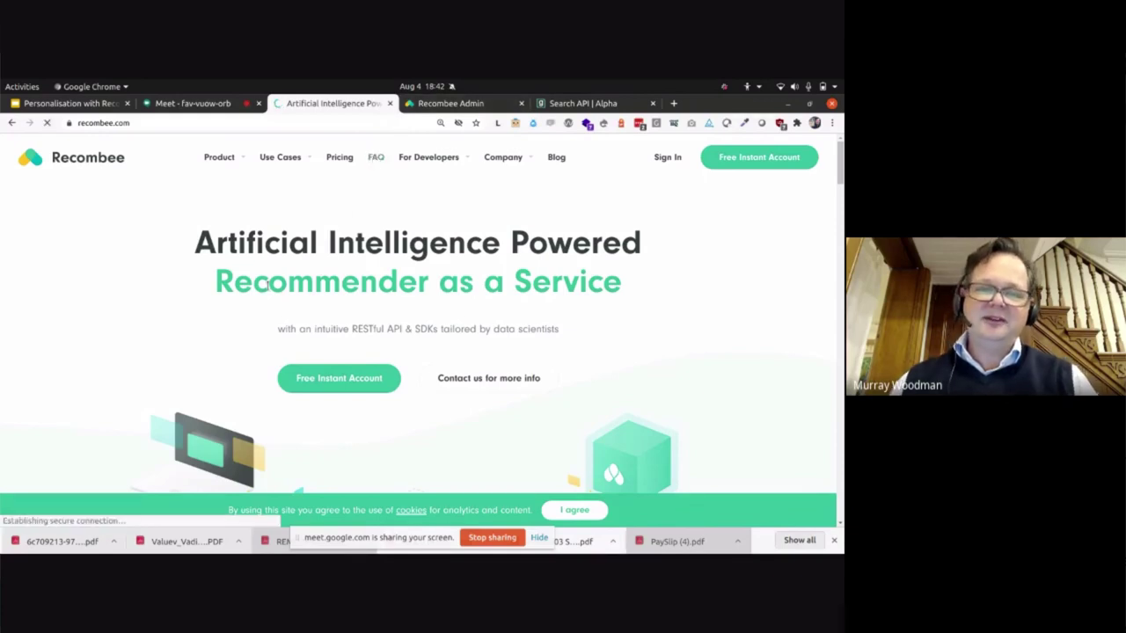